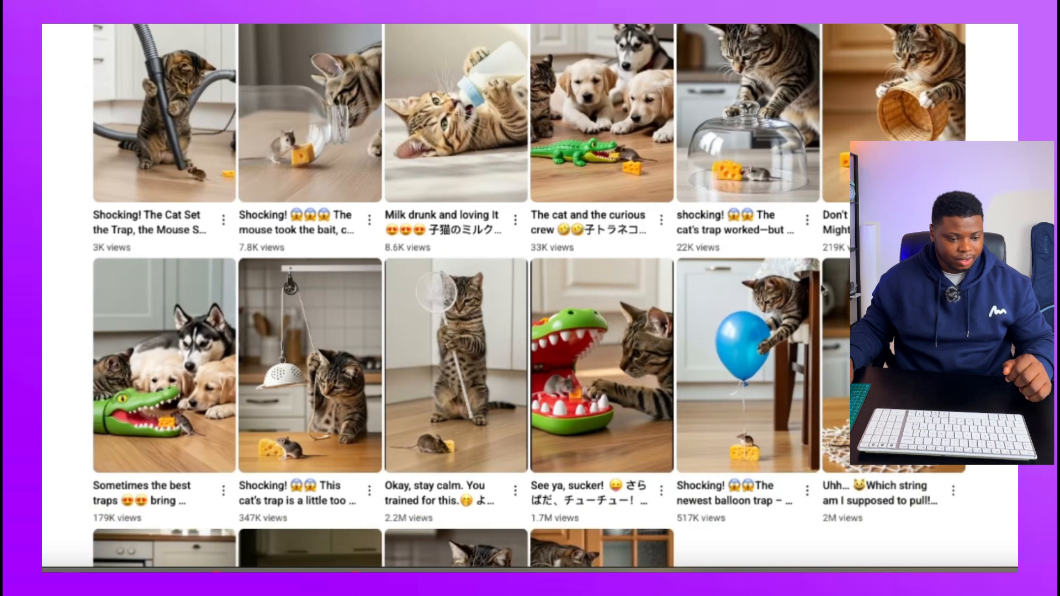
Look over the channel's cat-and-mouse Shorts and the video URL in the HTTP Request1 node's output.
scroll(693, 398, "down", 4)
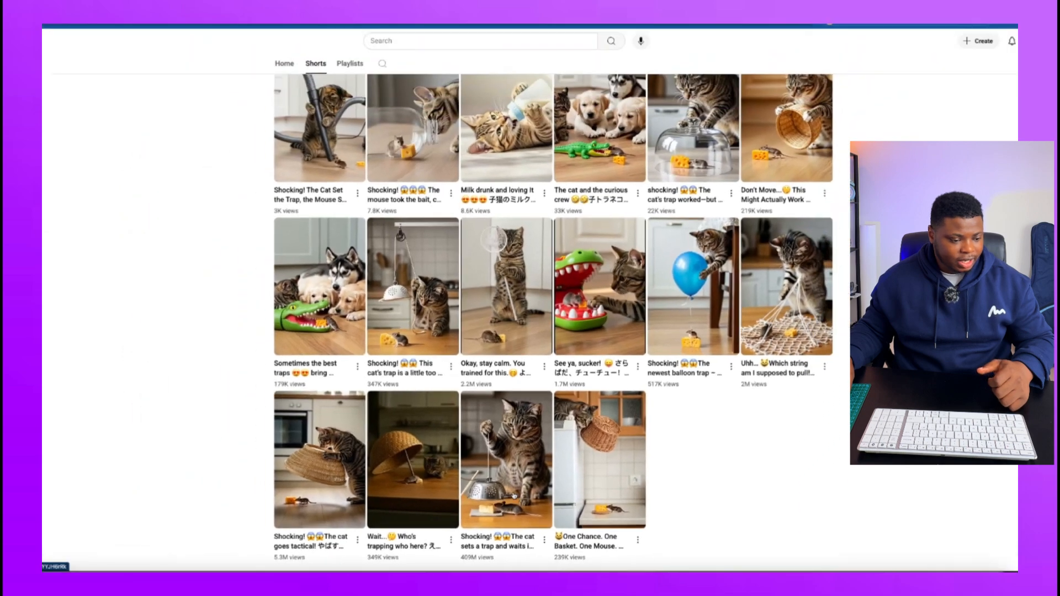
left_click(457, 501)
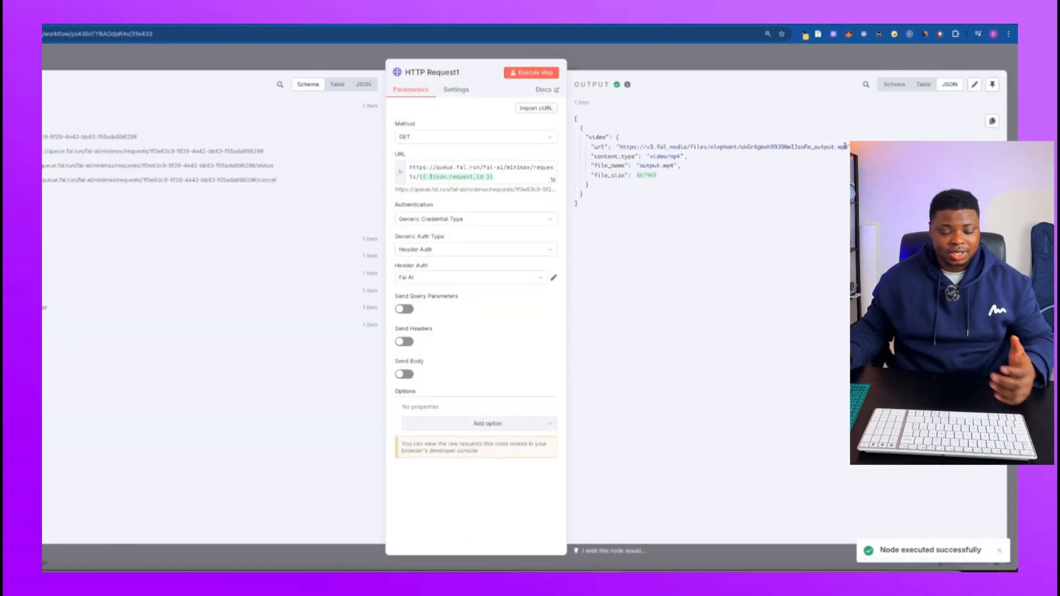
left_click_drag(845, 146, 621, 149)
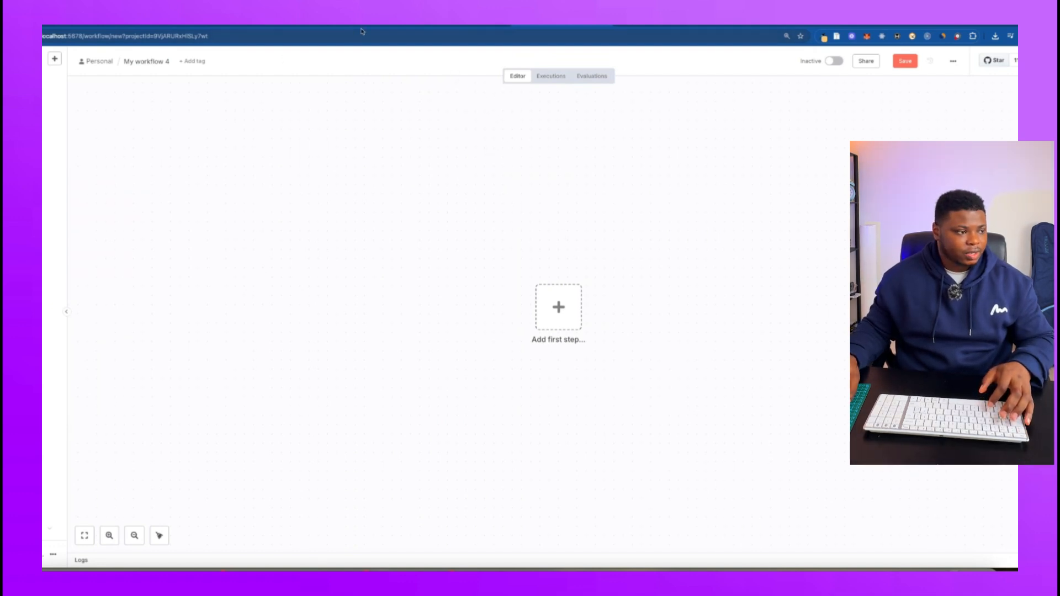
Rename the new workflow as "Cat&mouse AI Agent".
left_click(145, 62)
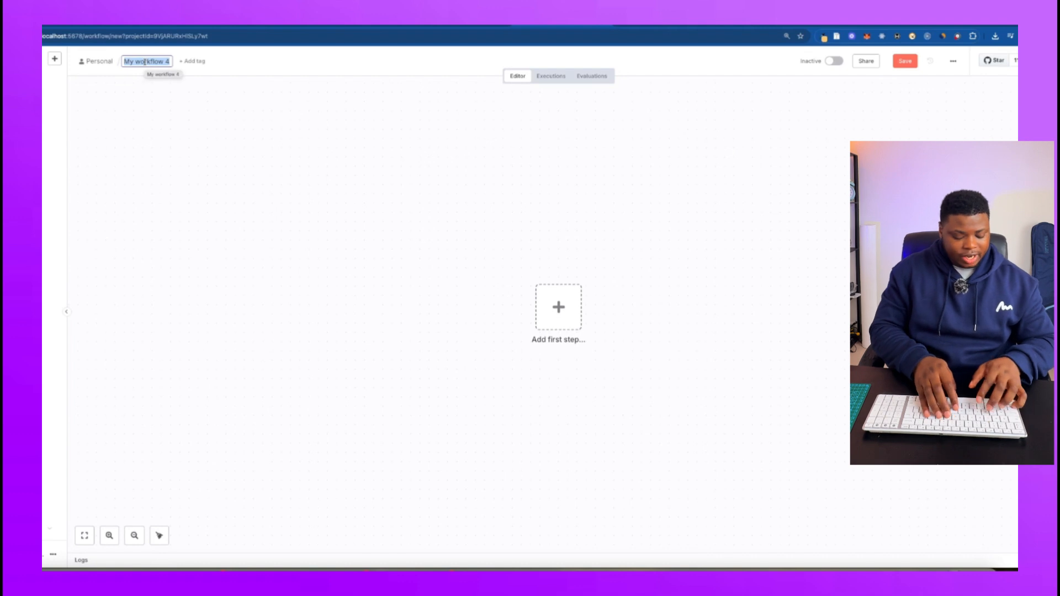
type("Cat&mo")
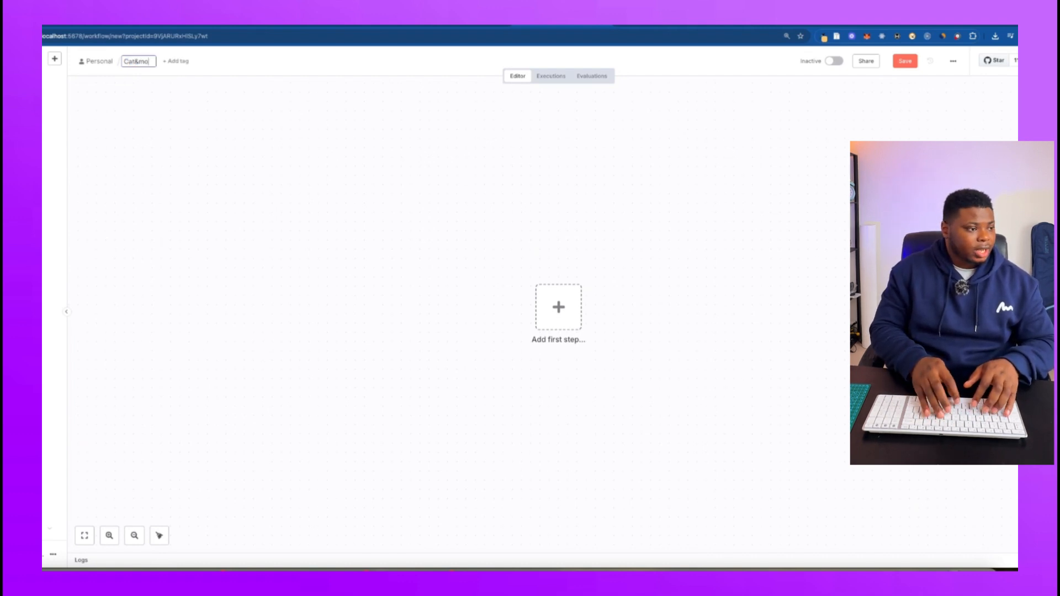
type("use AI Agent")
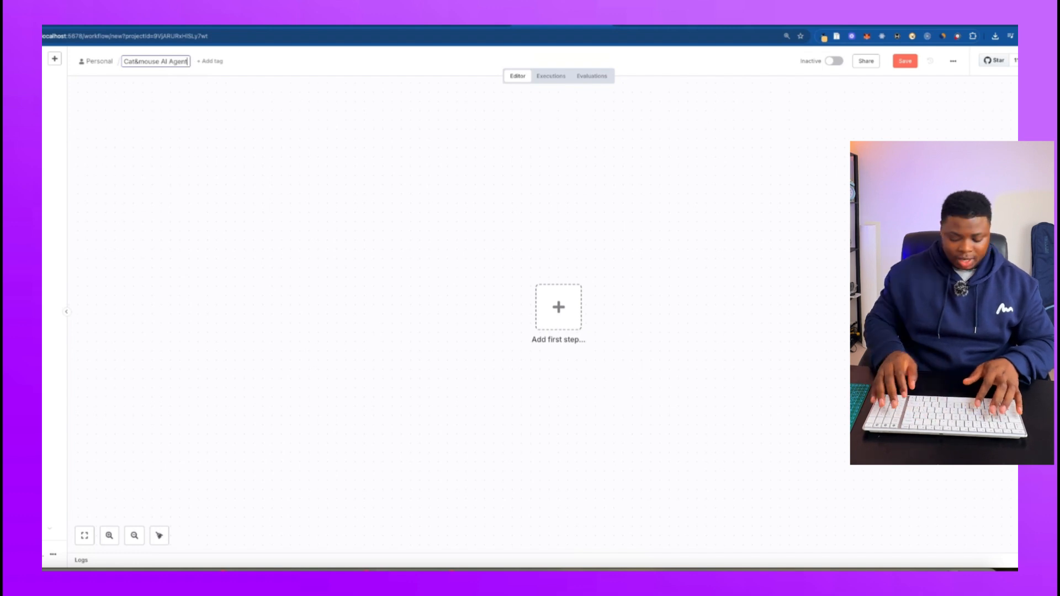
key("Return")
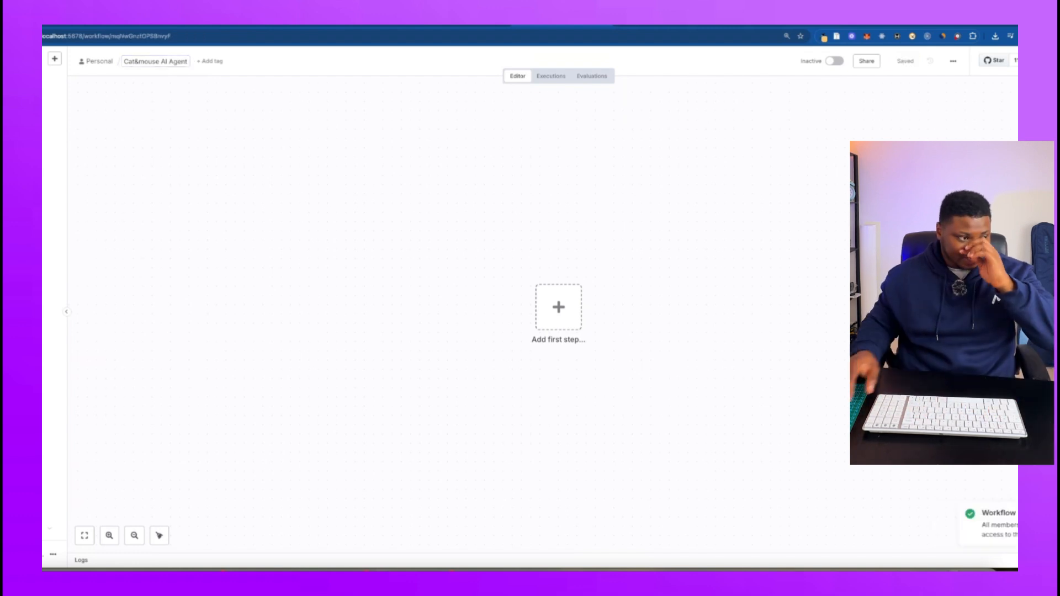
Add a Schedule Trigger as the first node of the empty workflow.
scroll(559, 195, "down", 3)
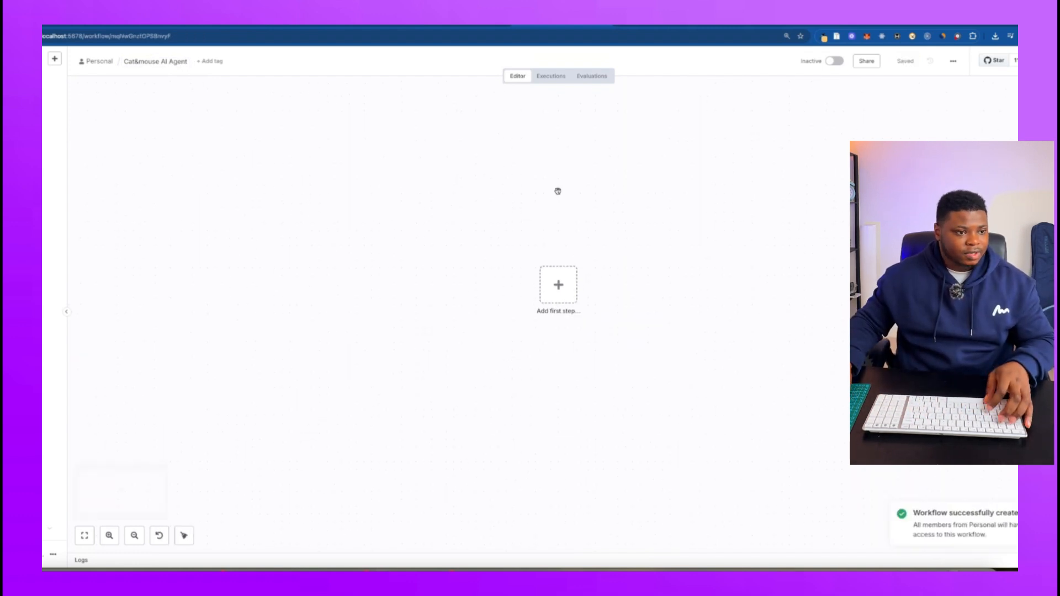
scroll(554, 197, "up", 3)
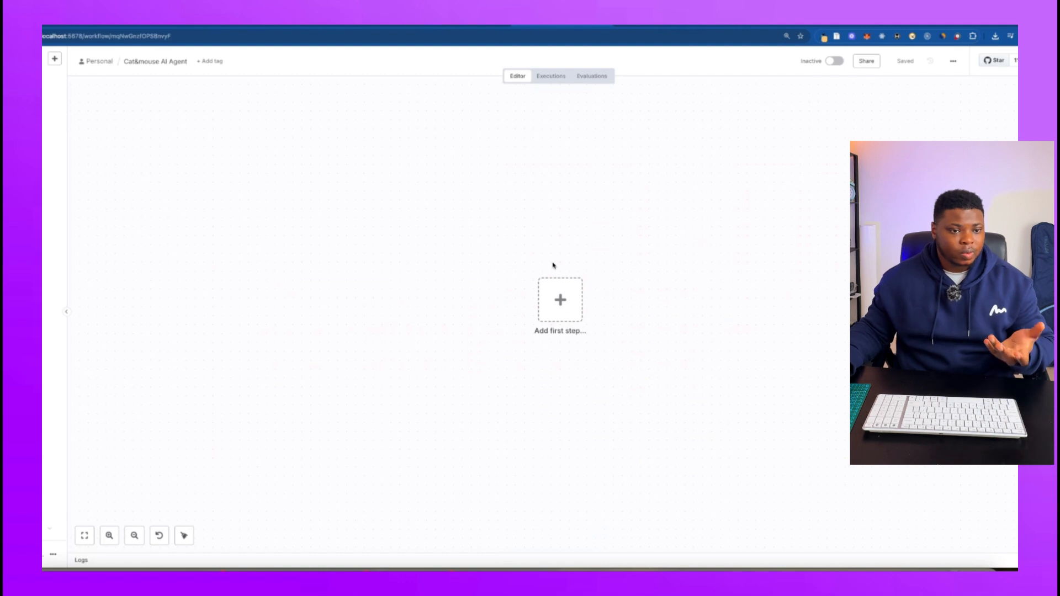
left_click(560, 299)
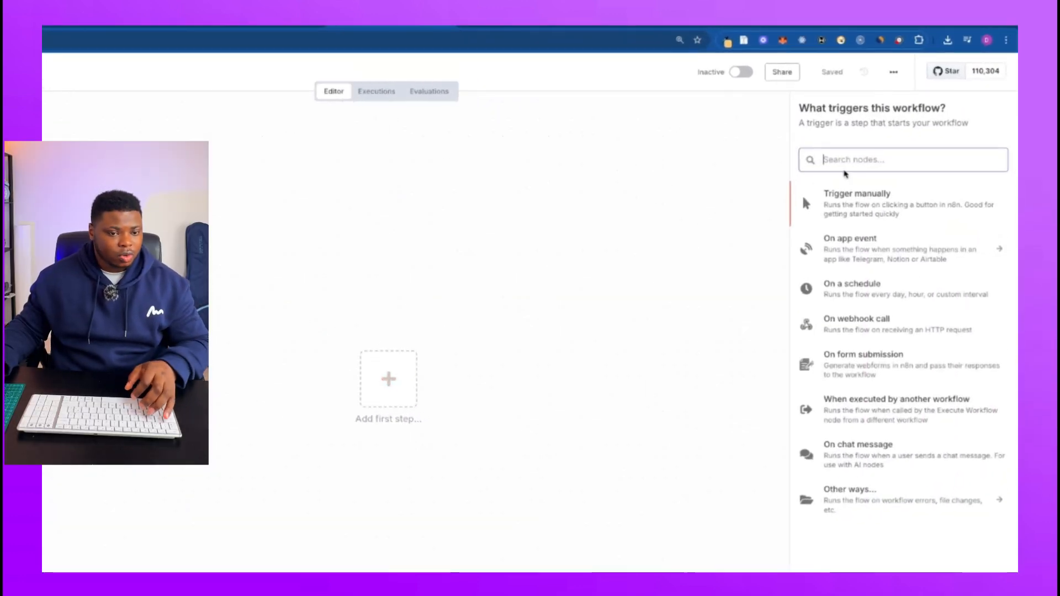
type("sc")
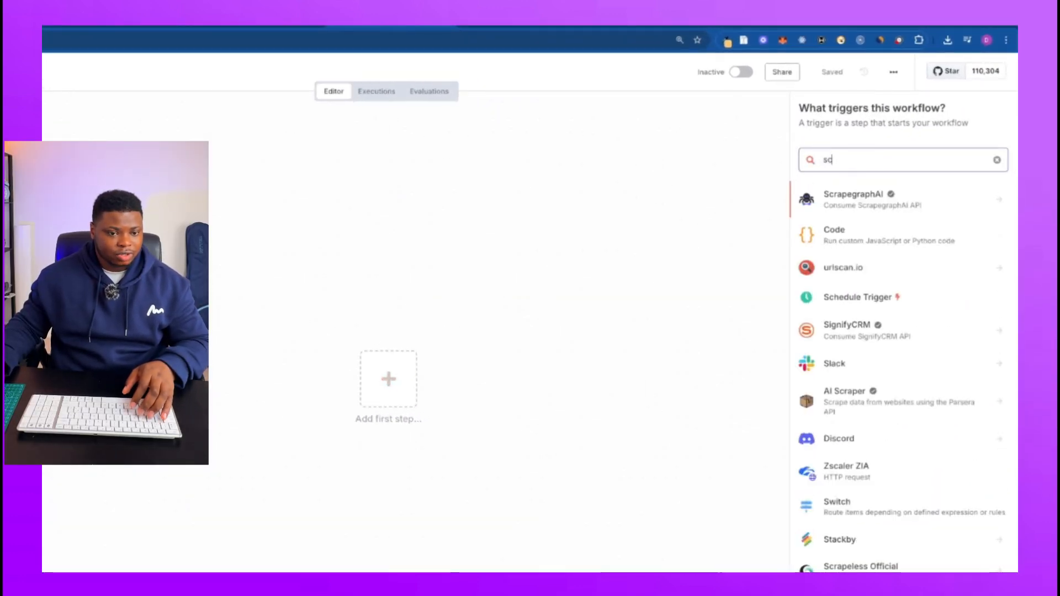
left_click(864, 301)
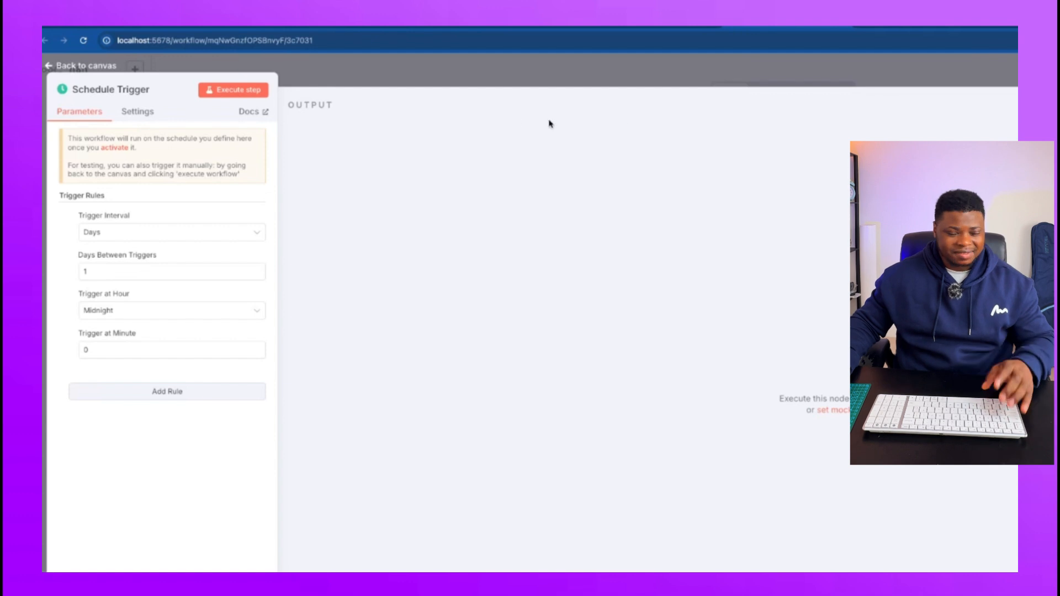
Configure the Schedule Trigger with a Days interval, 1 day between triggers and Midnight as the trigger hour.
left_click(129, 234)
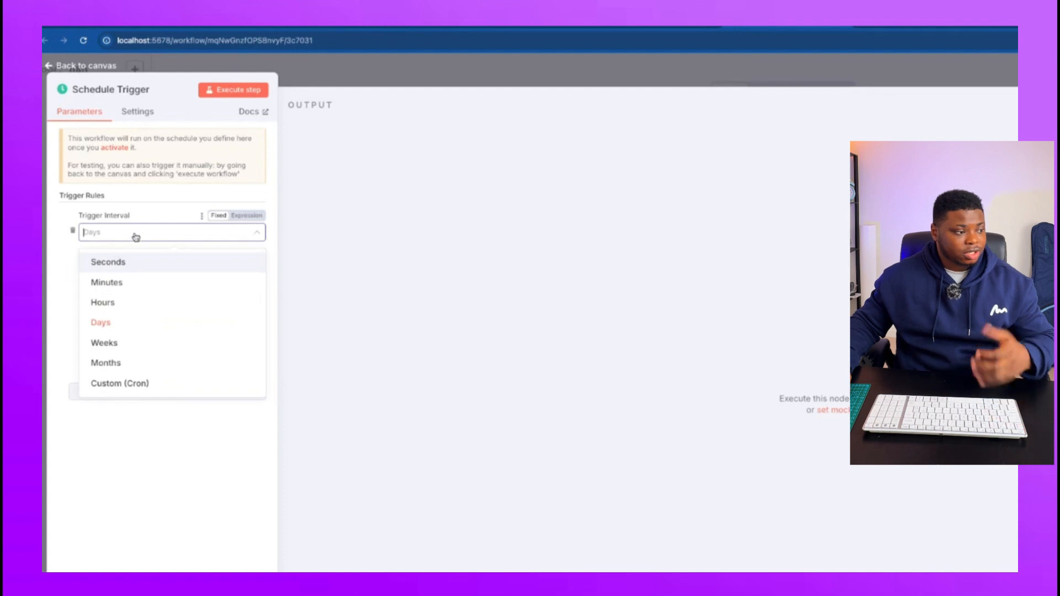
left_click(101, 326)
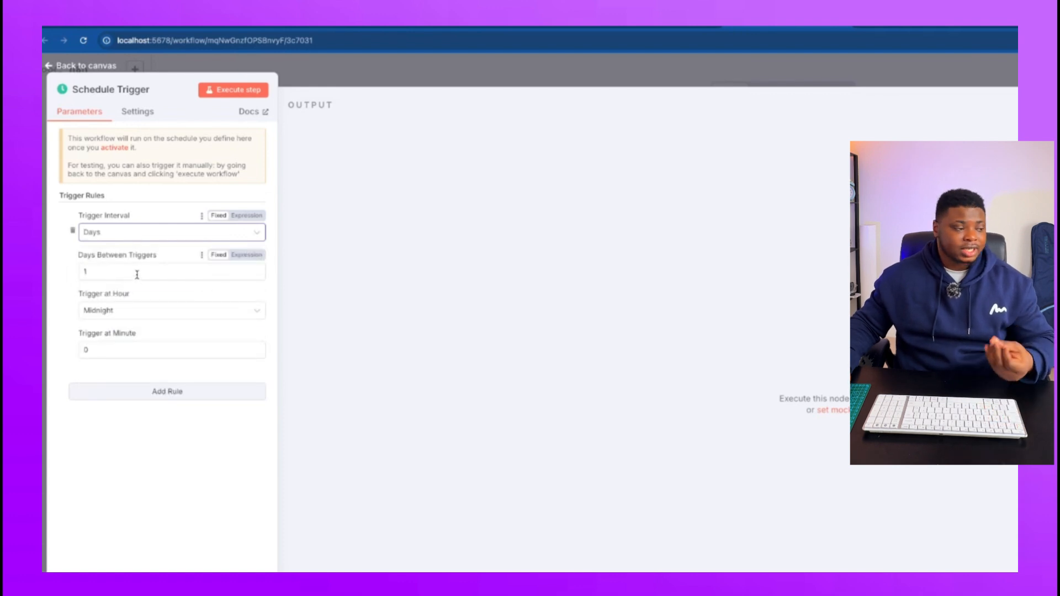
left_click(137, 274)
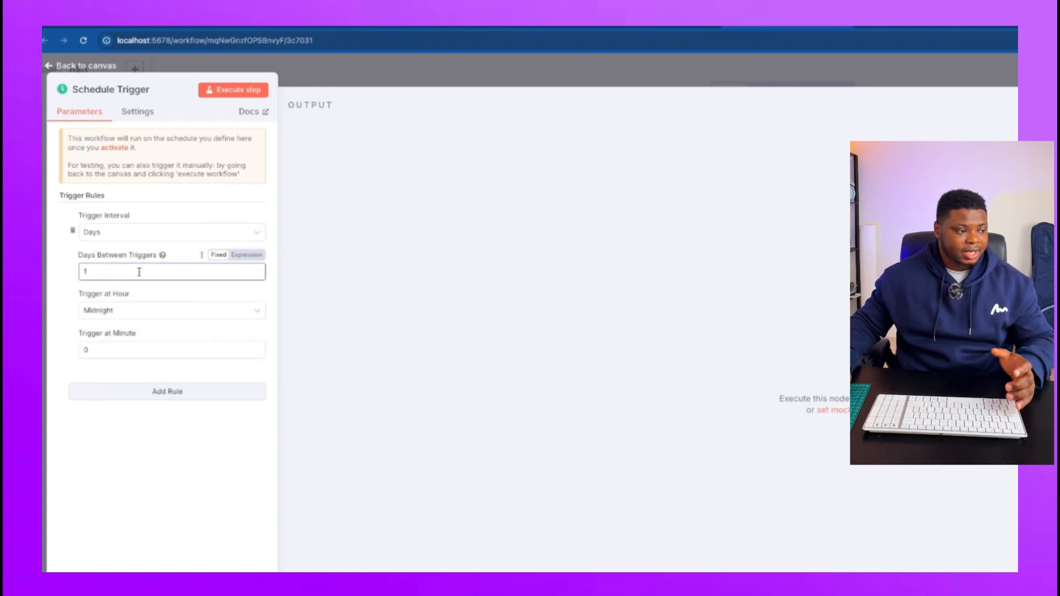
left_click(125, 313)
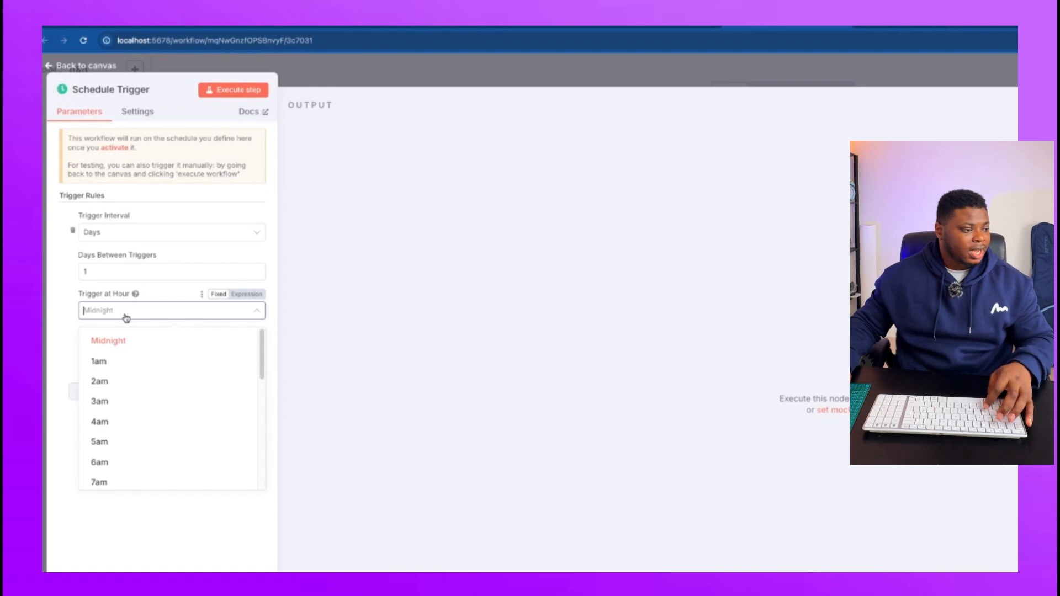
left_click(126, 317)
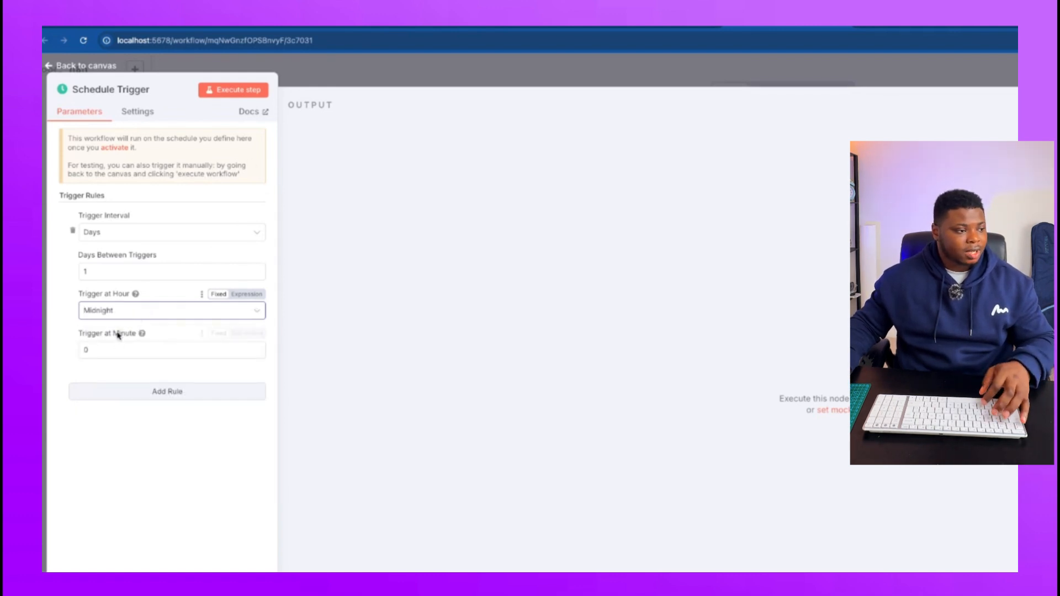
Execute the Schedule Trigger step, return to the canvas and pin the node's output data.
left_click(239, 94)
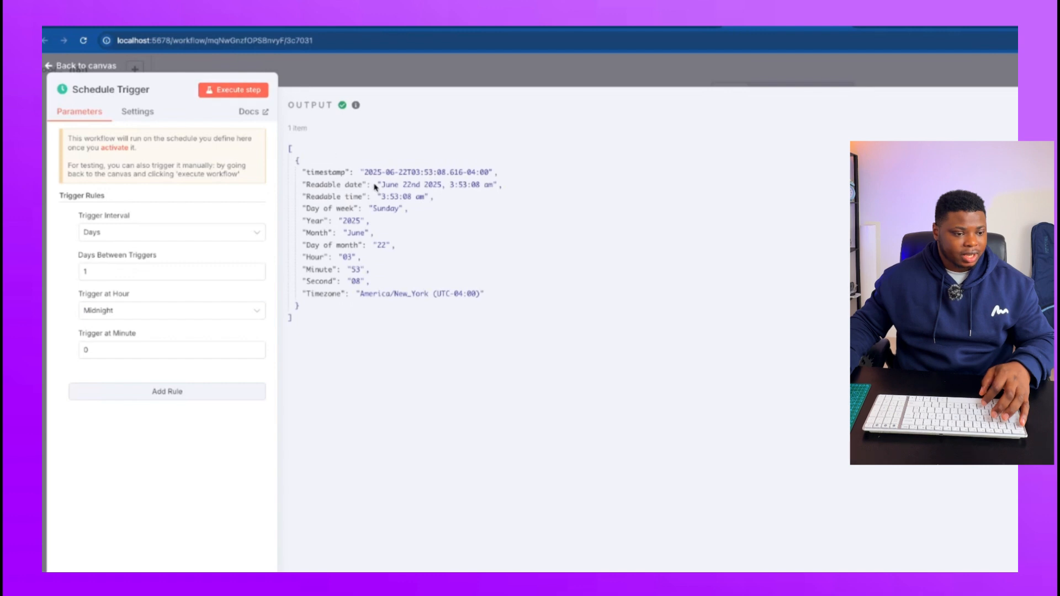
key("Escape")
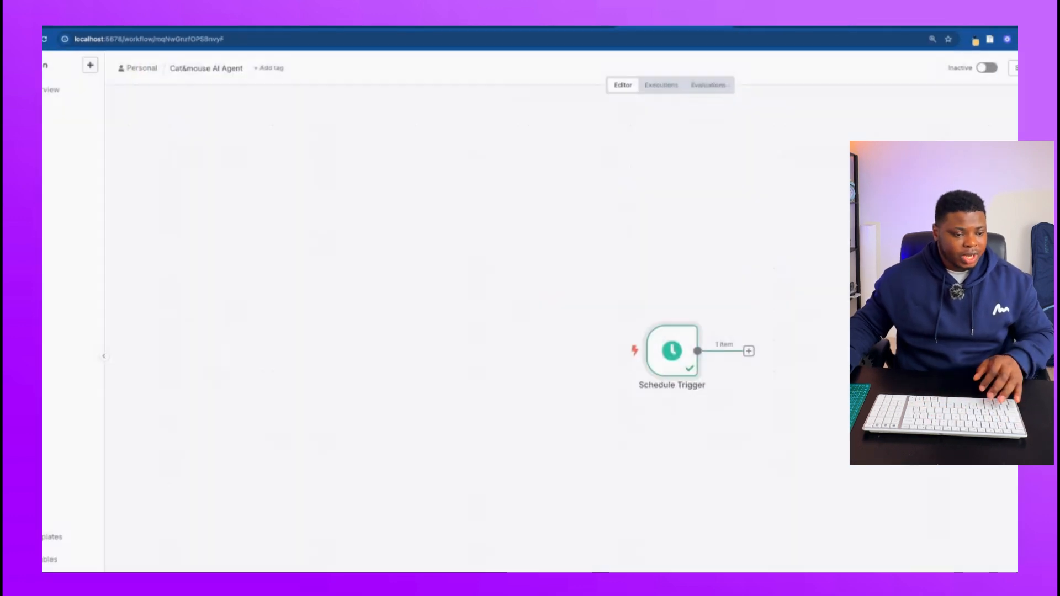
key("p")
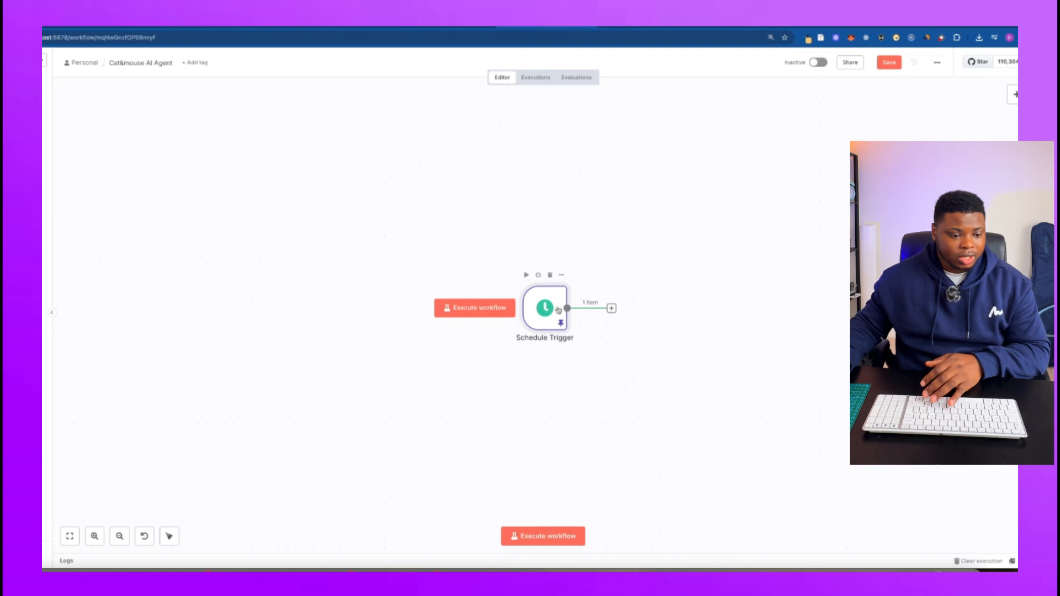
Unpin the Schedule Trigger's output data and pin it again.
right_click(557, 312)
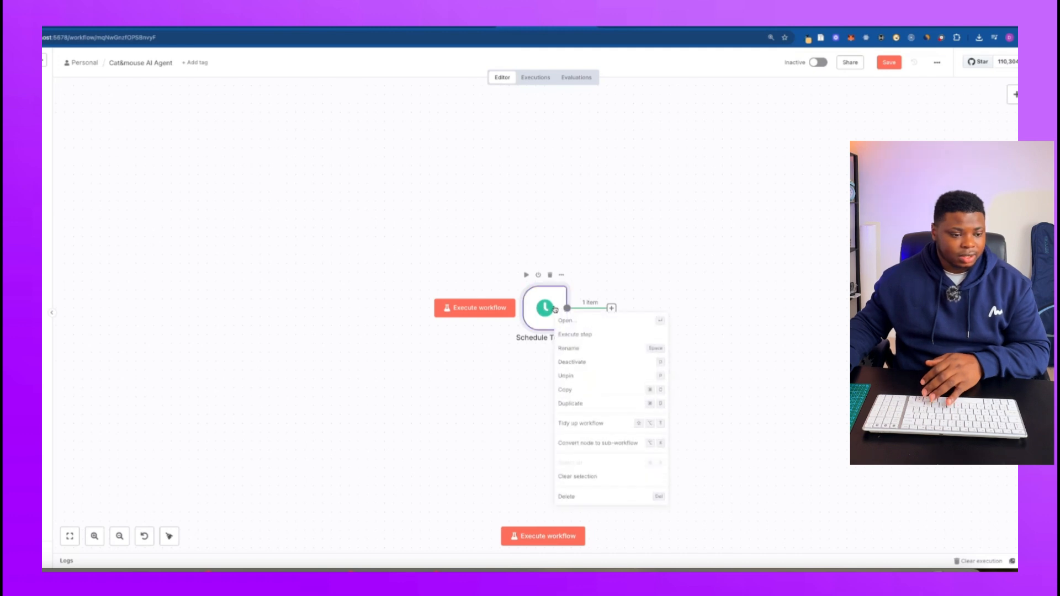
left_click(583, 377)
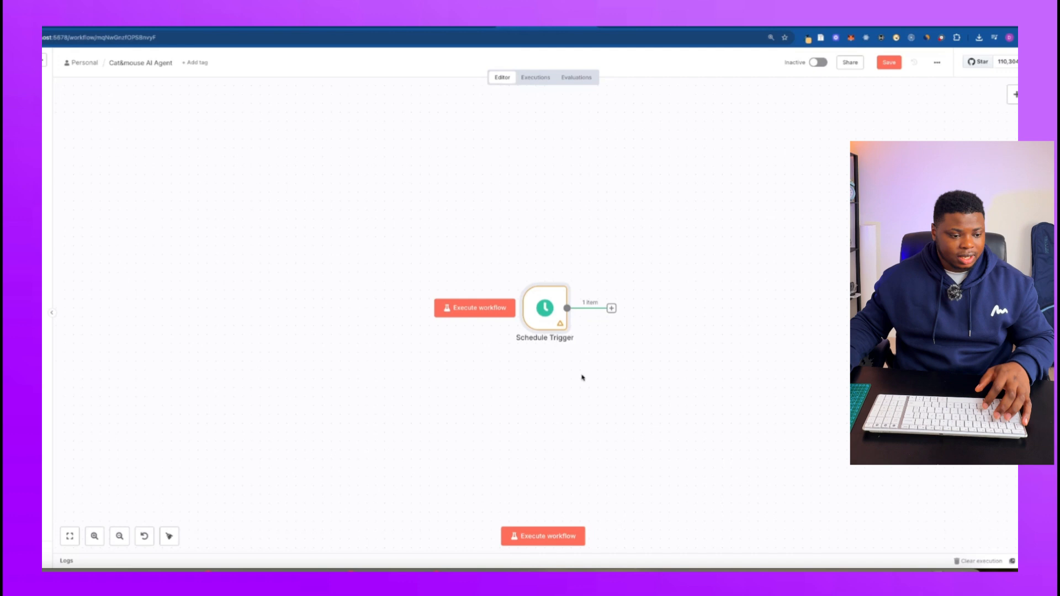
right_click(538, 298)
left_click(571, 367)
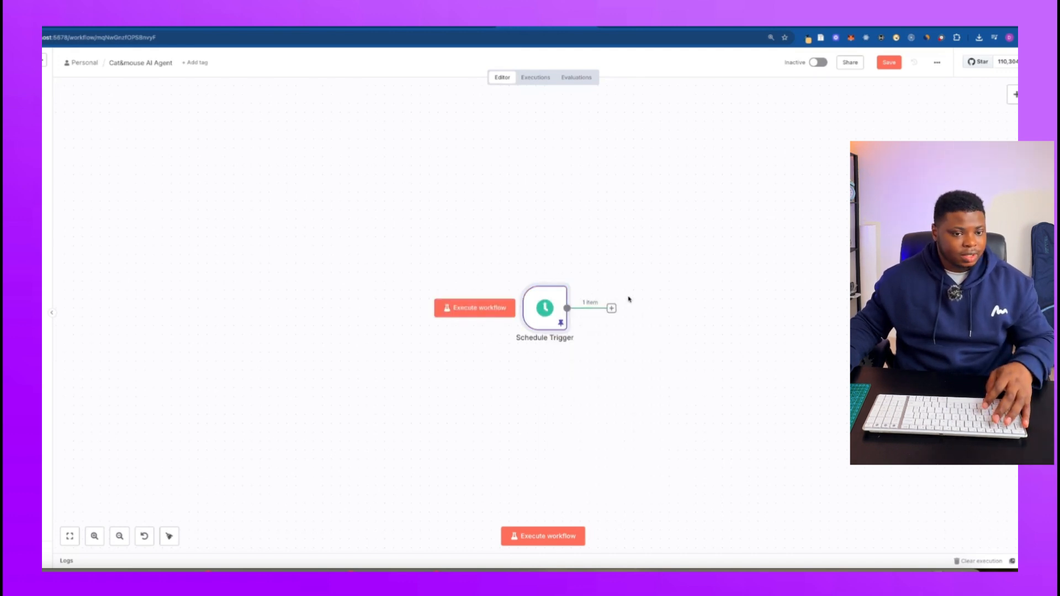
Add a Basic LLM Chain node after the Schedule Trigger and return to the canvas.
scroll(630, 297, "down", 1)
left_click_drag(653, 249, 594, 231)
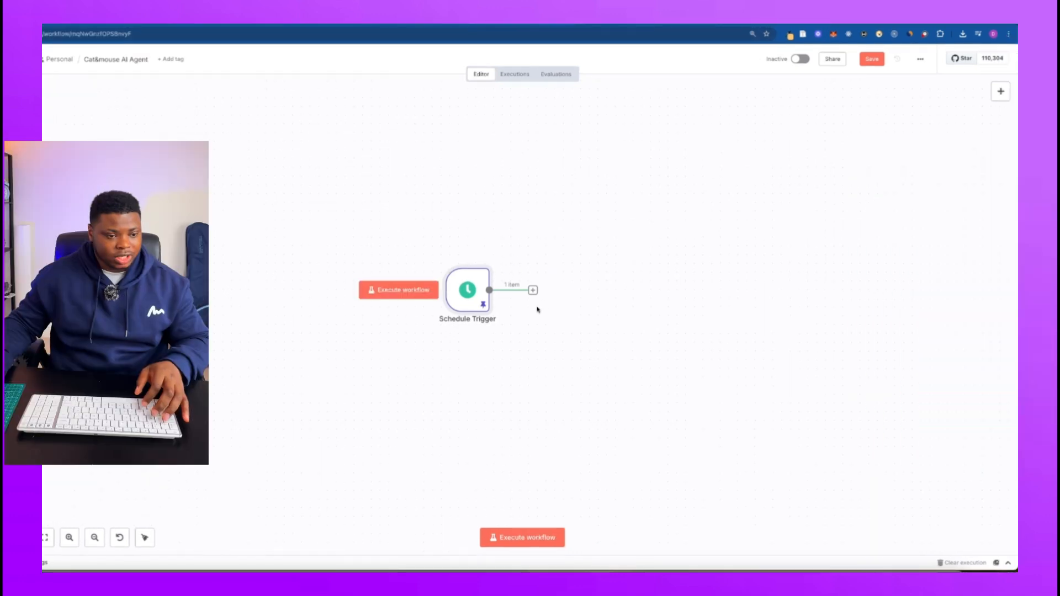
left_click(532, 290)
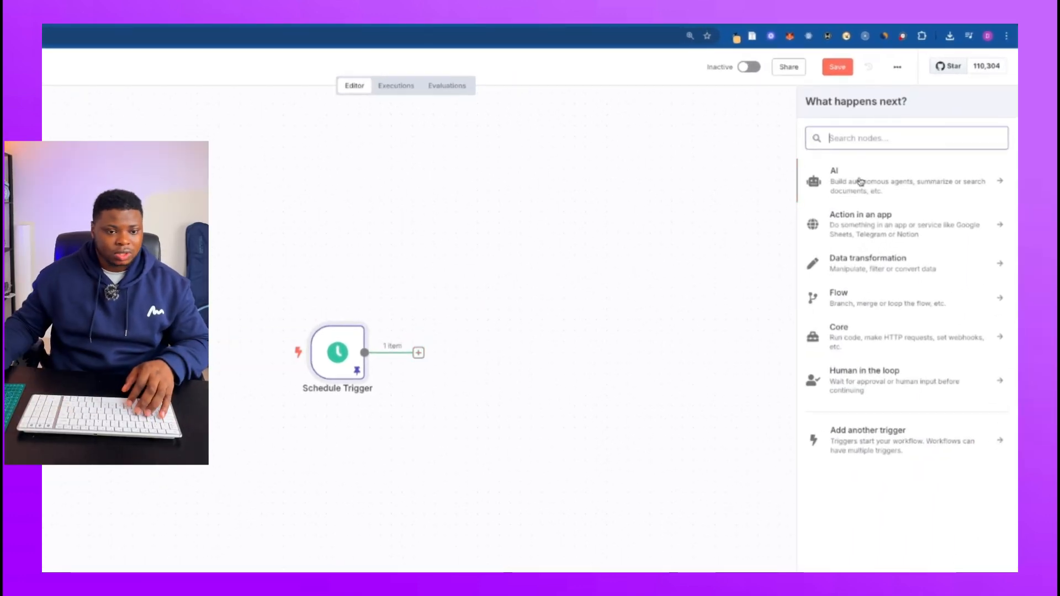
type("llm")
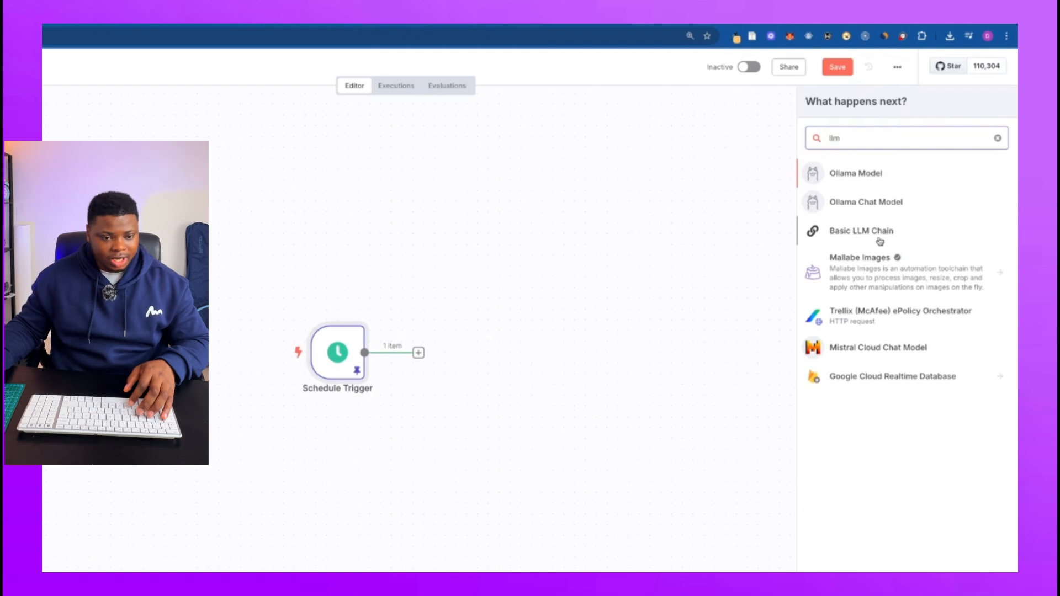
left_click(880, 237)
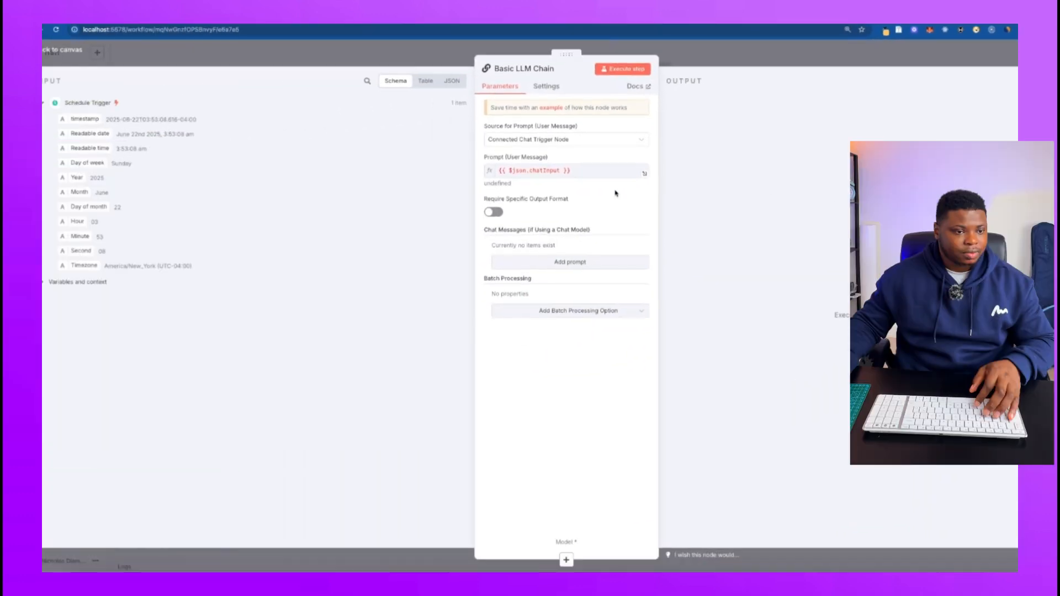
key("Escape")
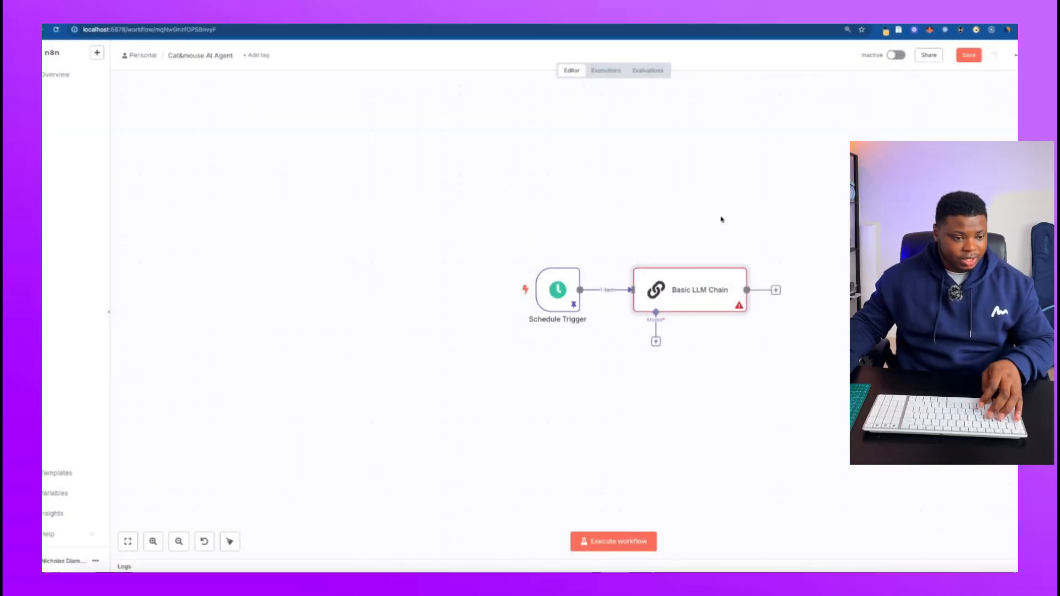
Rename the Basic LLM Chain node as "Prompt Generator" and close its settings.
scroll(723, 199, "down", 2)
left_click_drag(731, 189, 664, 180)
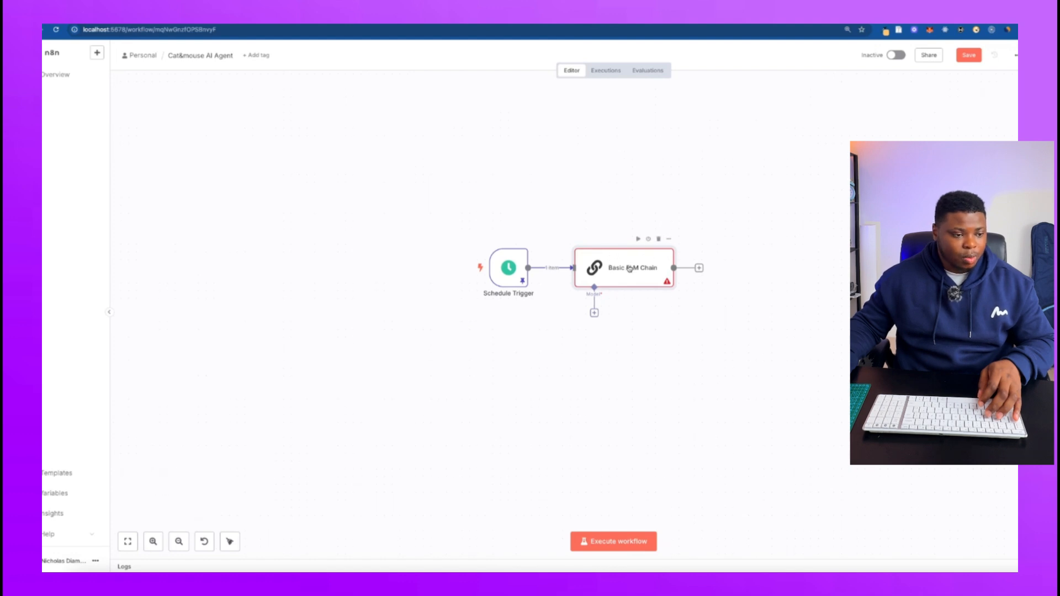
double_click(629, 269)
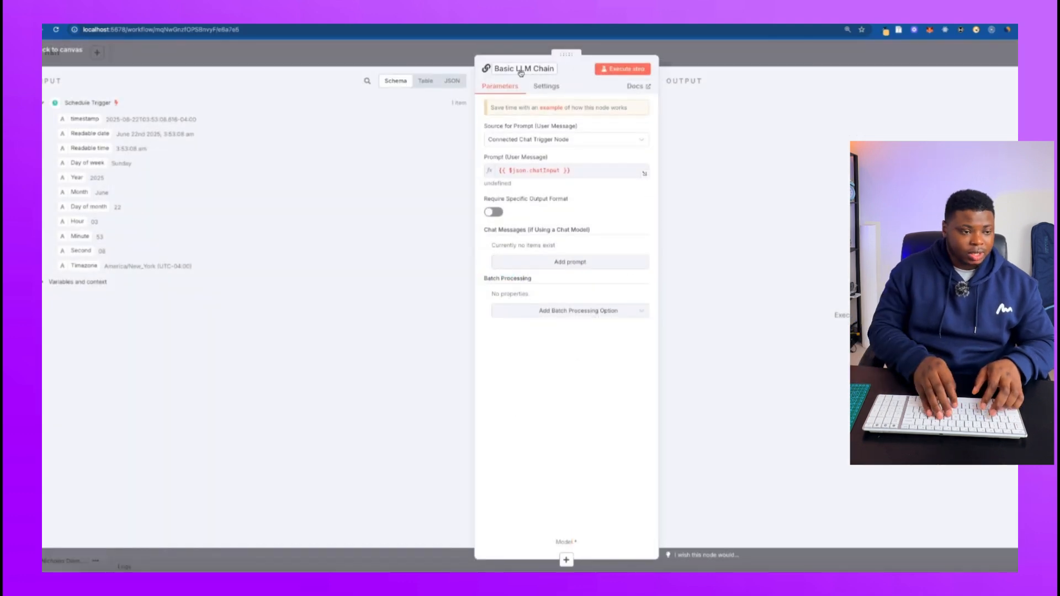
left_click(521, 69)
key("BackSpace")
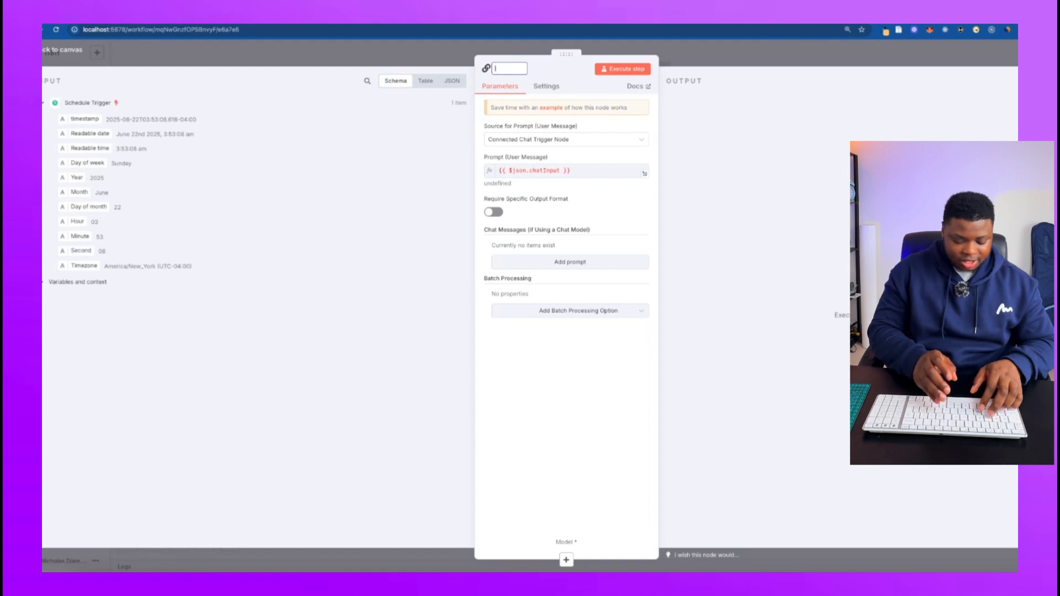
type("Promp")
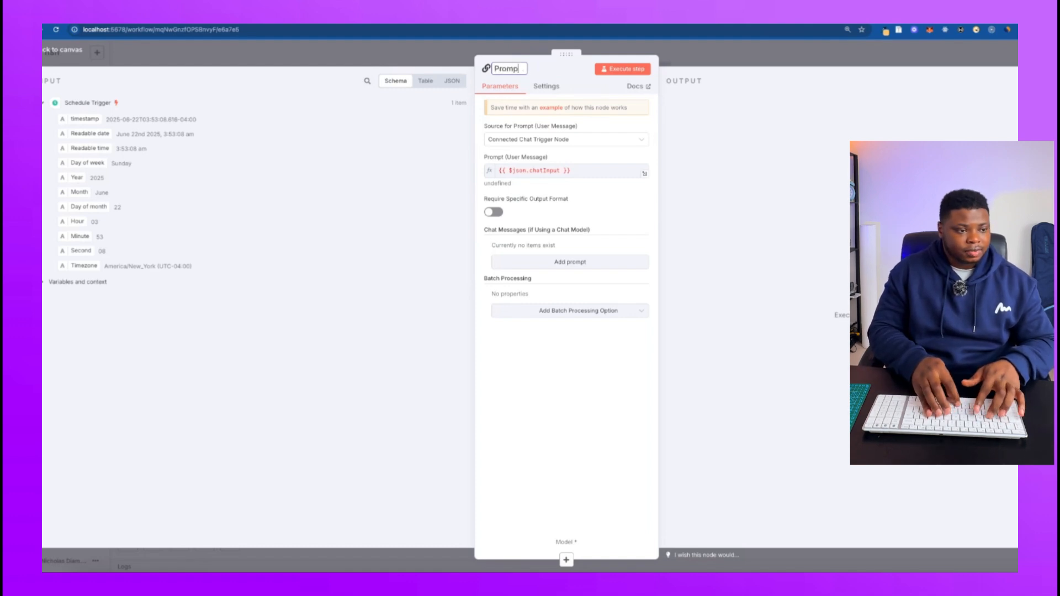
type("t Generat")
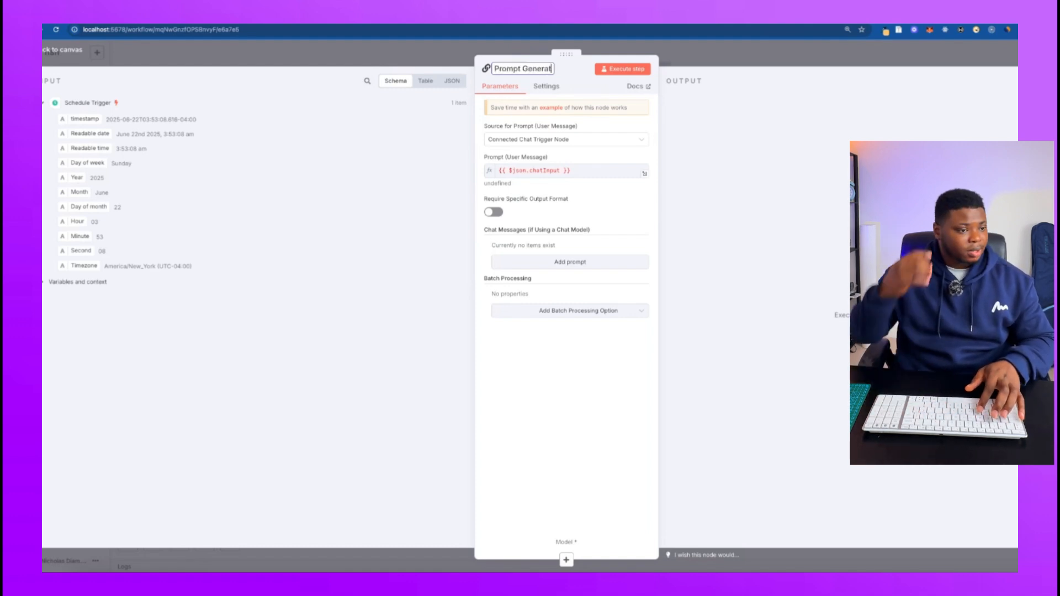
type("or")
key("Return")
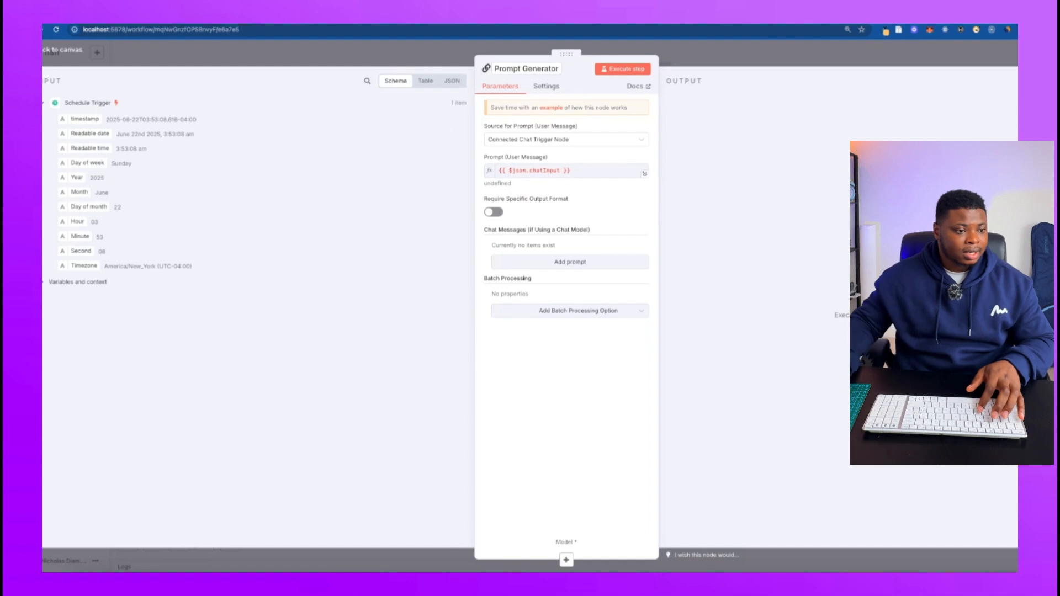
left_click(729, 55)
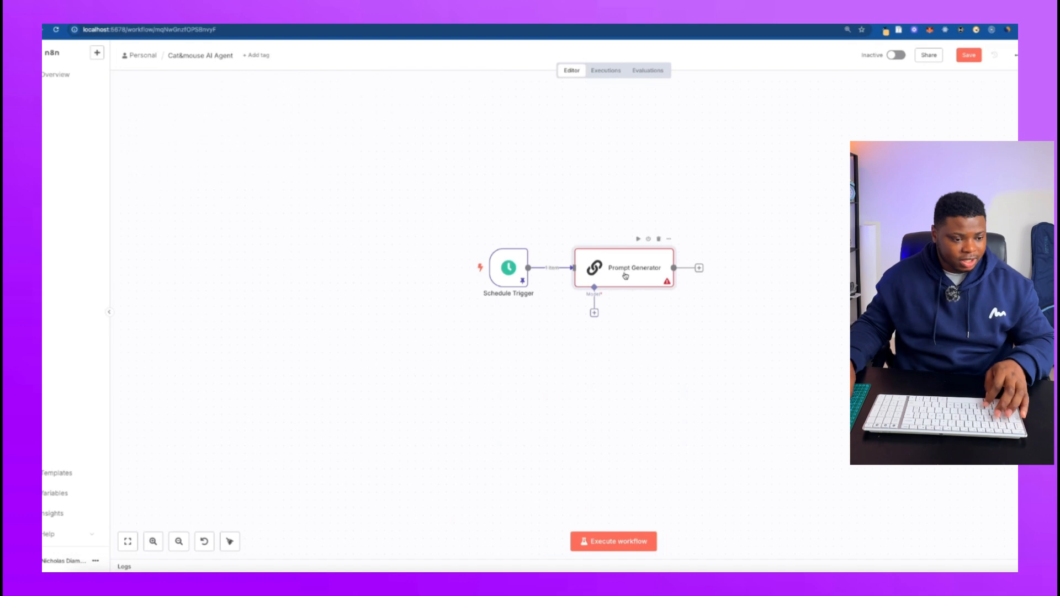
Attach an OpenAI Chat Model to the Prompt Generator node and connect it with the existing OpenAI account credential.
left_click(595, 314)
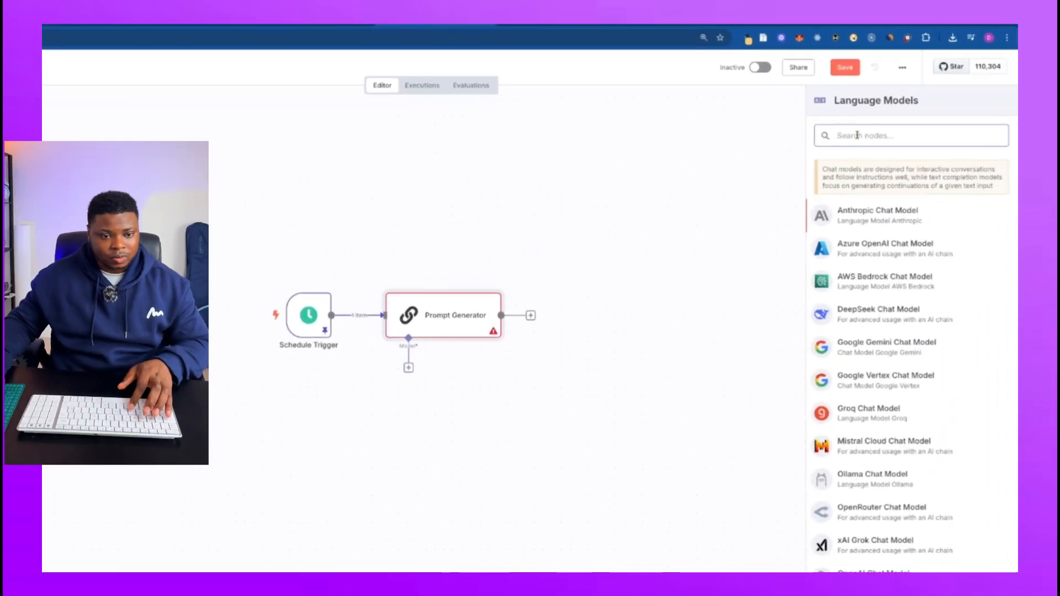
type("ope")
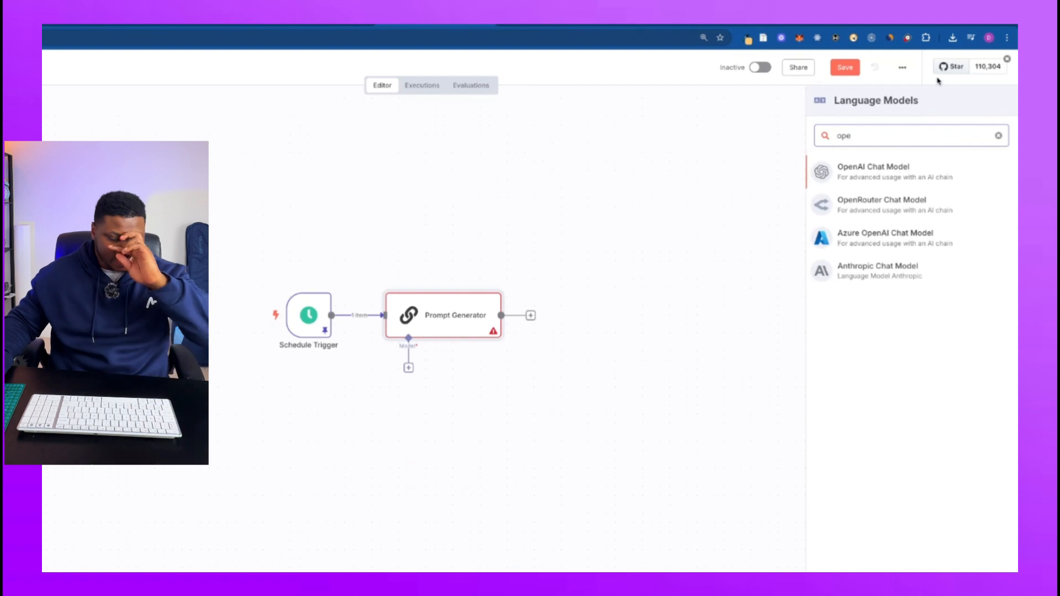
left_click(873, 169)
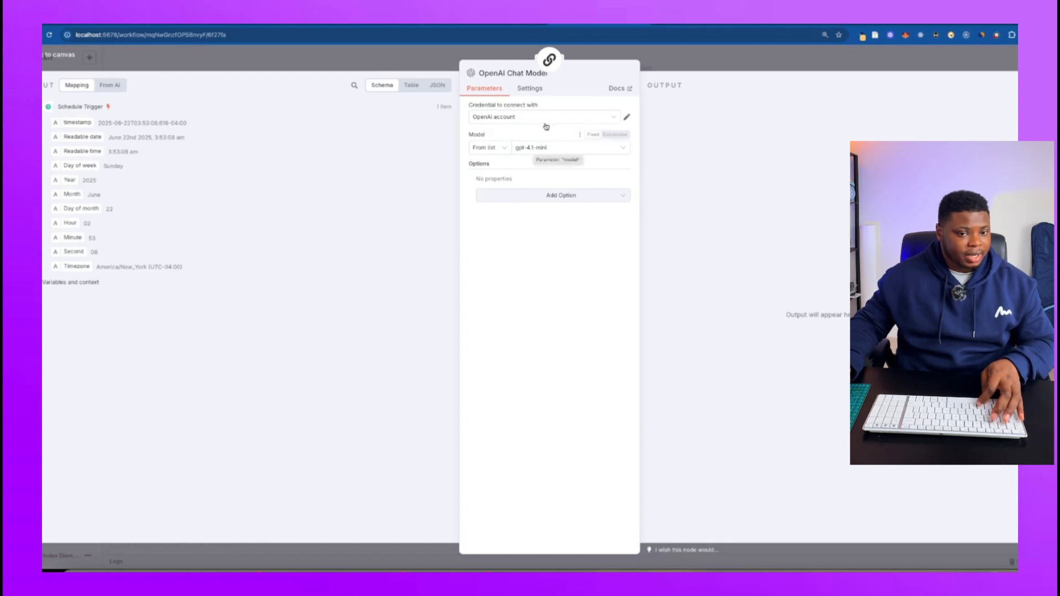
left_click(610, 120)
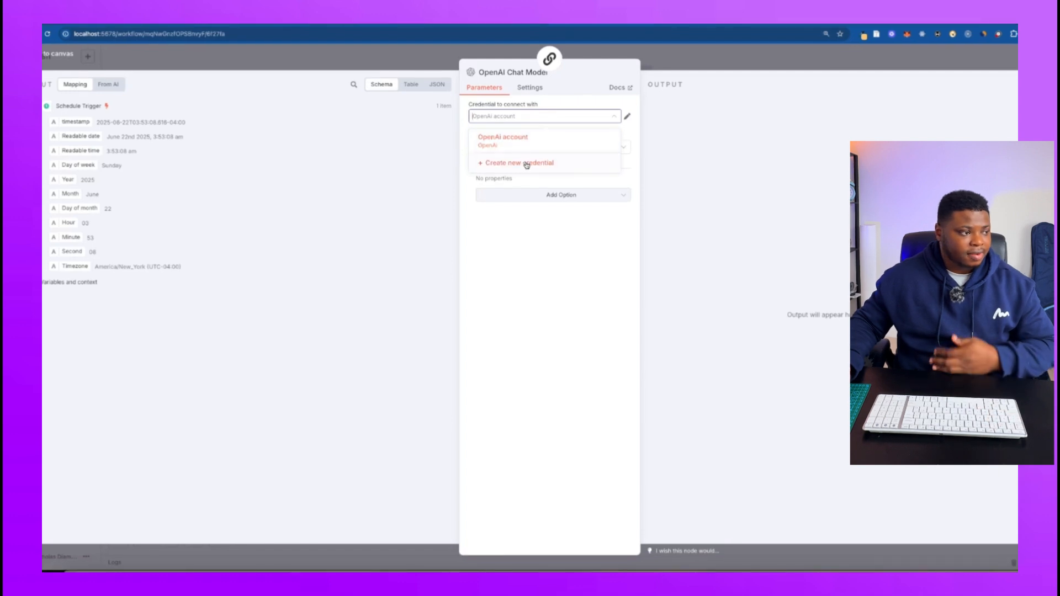
left_click(526, 142)
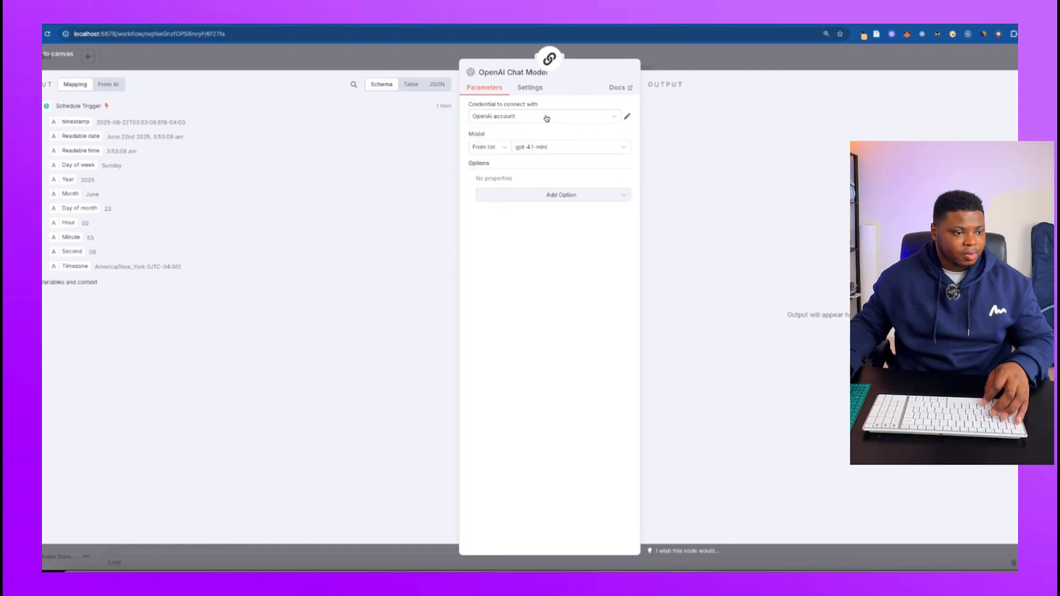
left_click(547, 148)
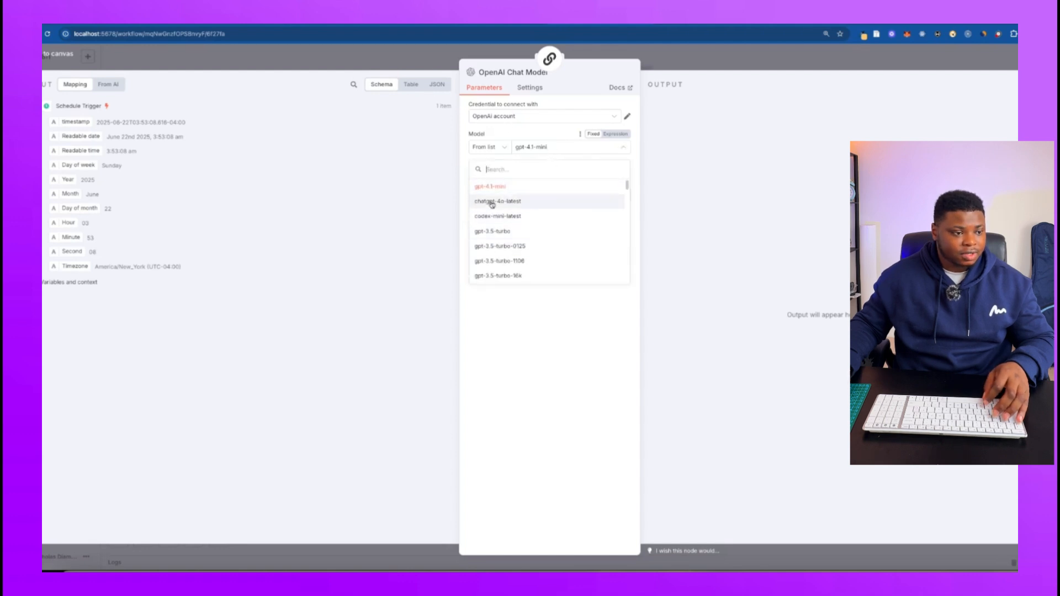
left_click(548, 145)
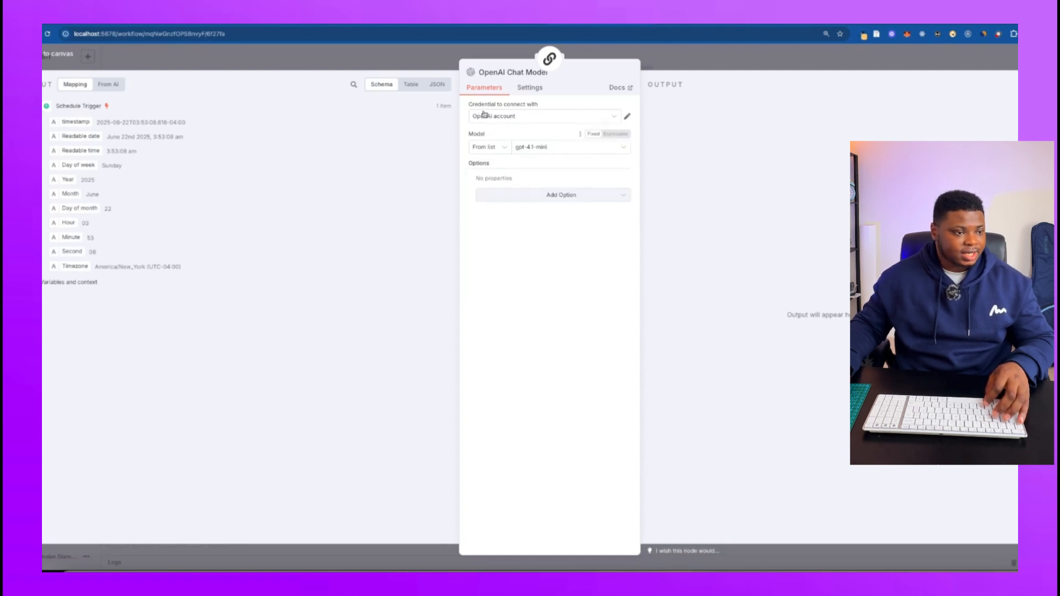
left_click(553, 118)
left_click(522, 164)
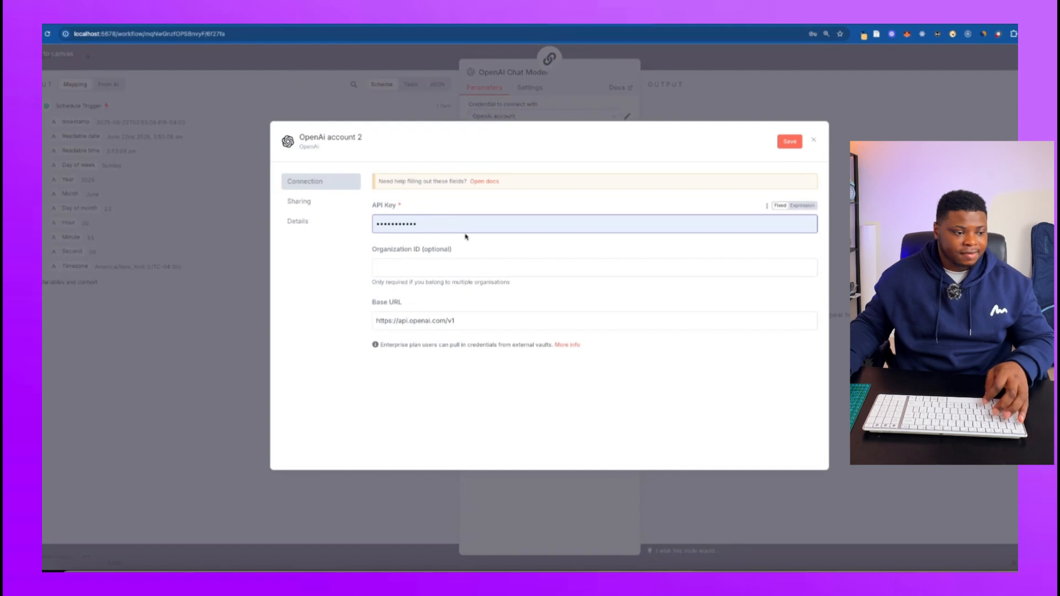
left_click(409, 264)
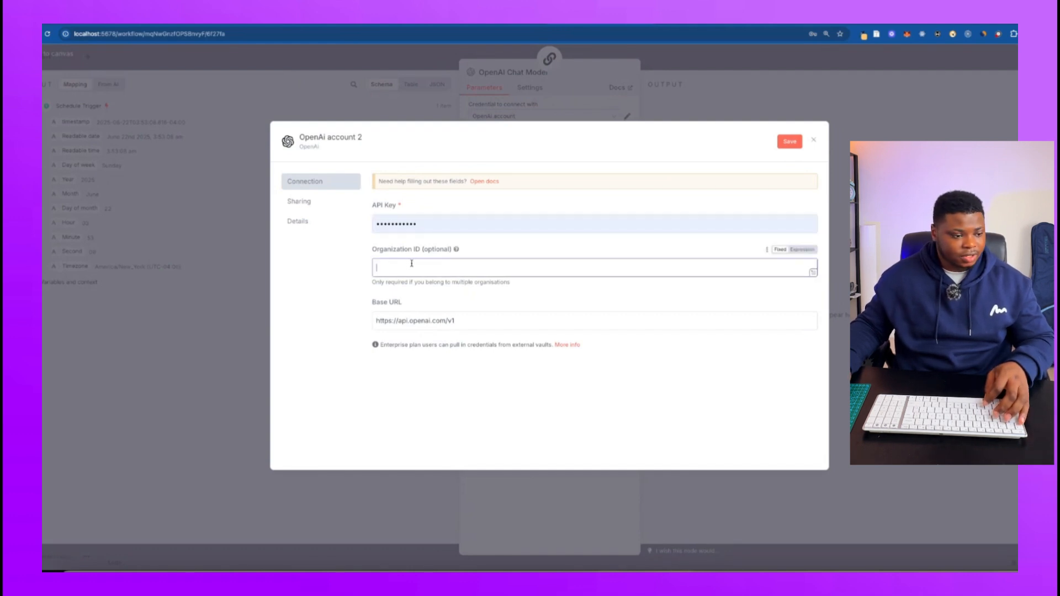
left_click_drag(454, 321, 376, 321)
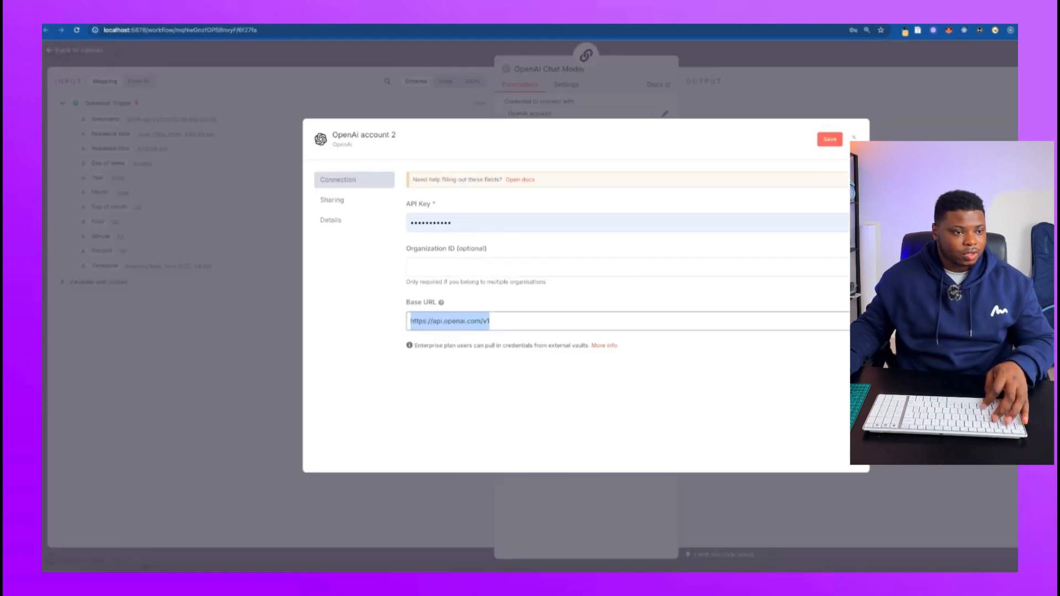
left_click(858, 86)
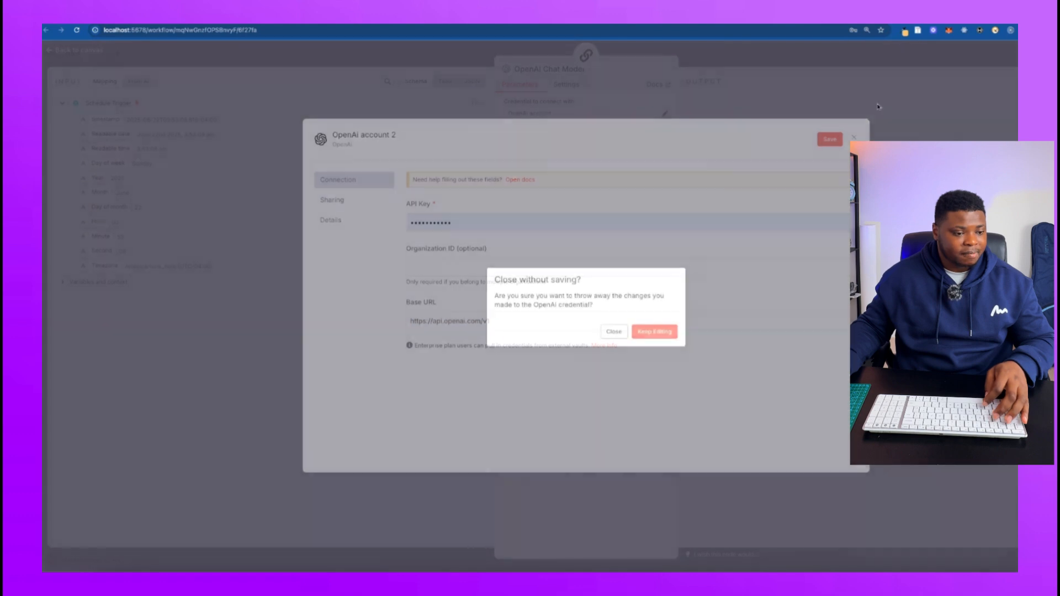
left_click(609, 332)
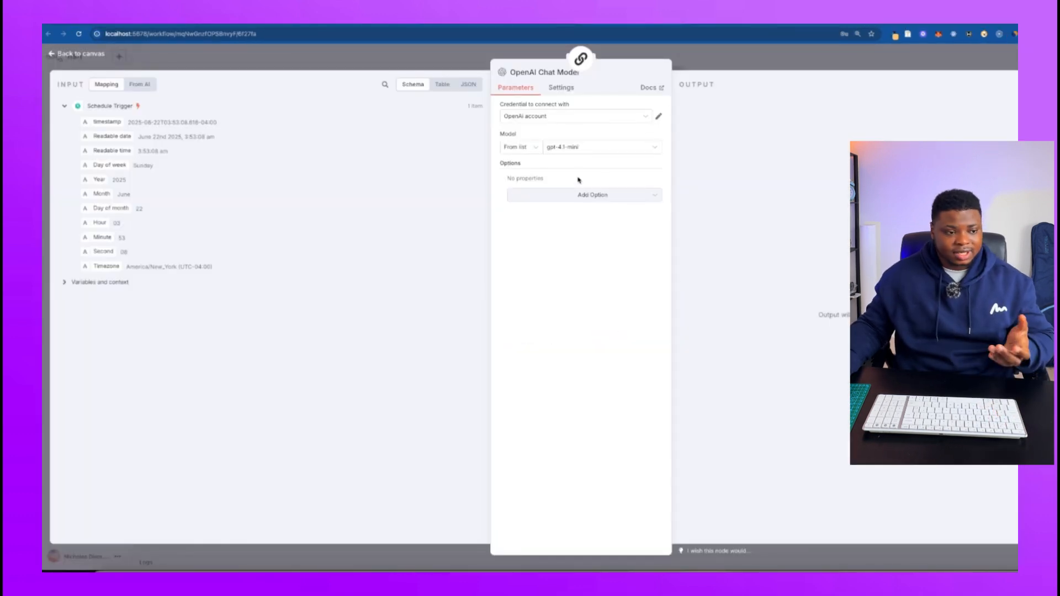
Keep gpt-4.1-mini as the chat model, return to the canvas and place the OpenAI Chat Model node below the Prompt Generator.
left_click(593, 155)
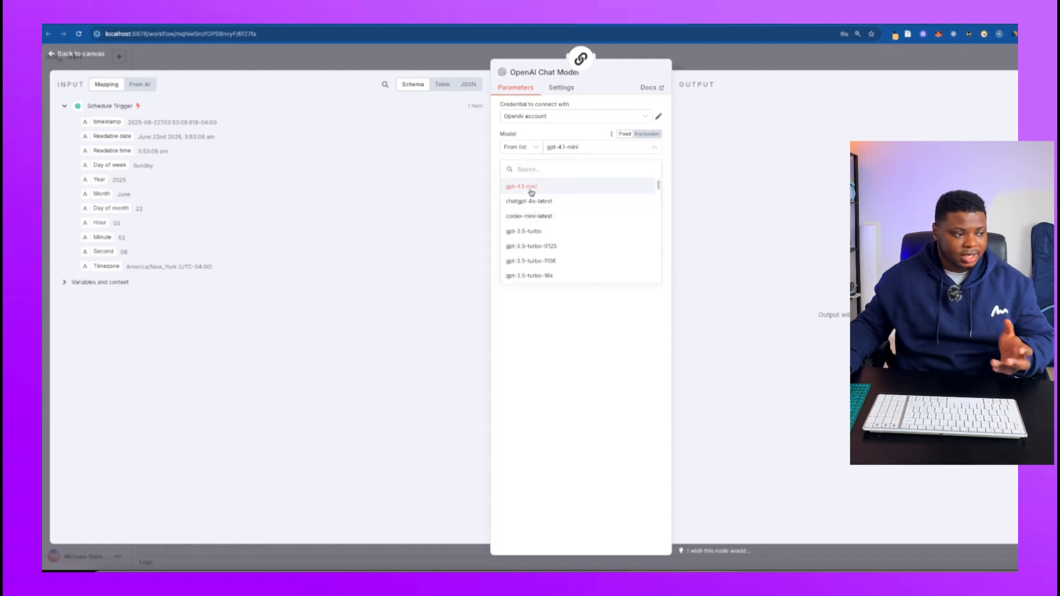
left_click(586, 323)
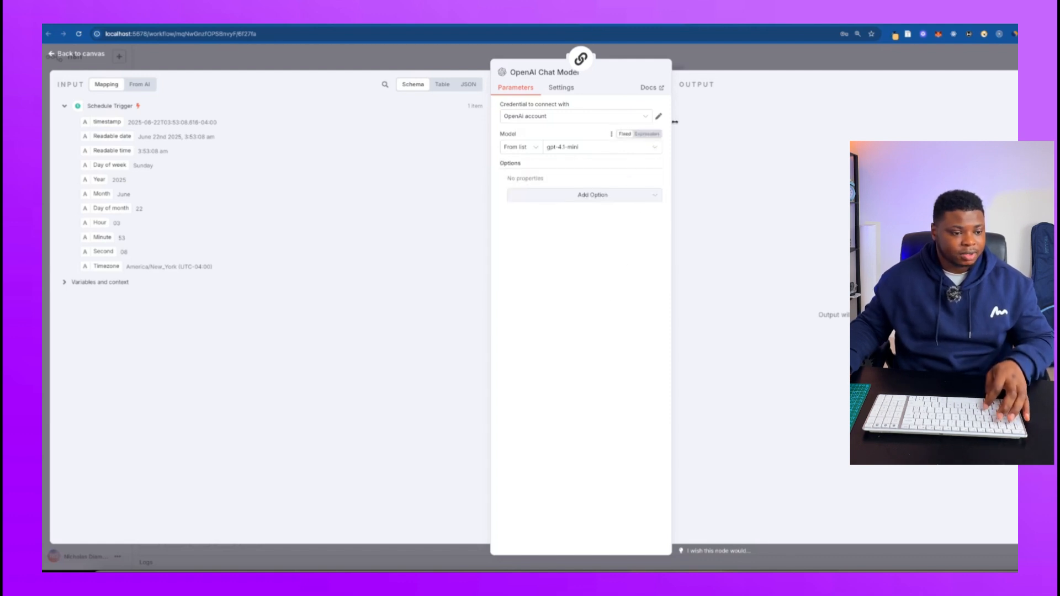
key("Escape")
left_click_drag(649, 345, 580, 369)
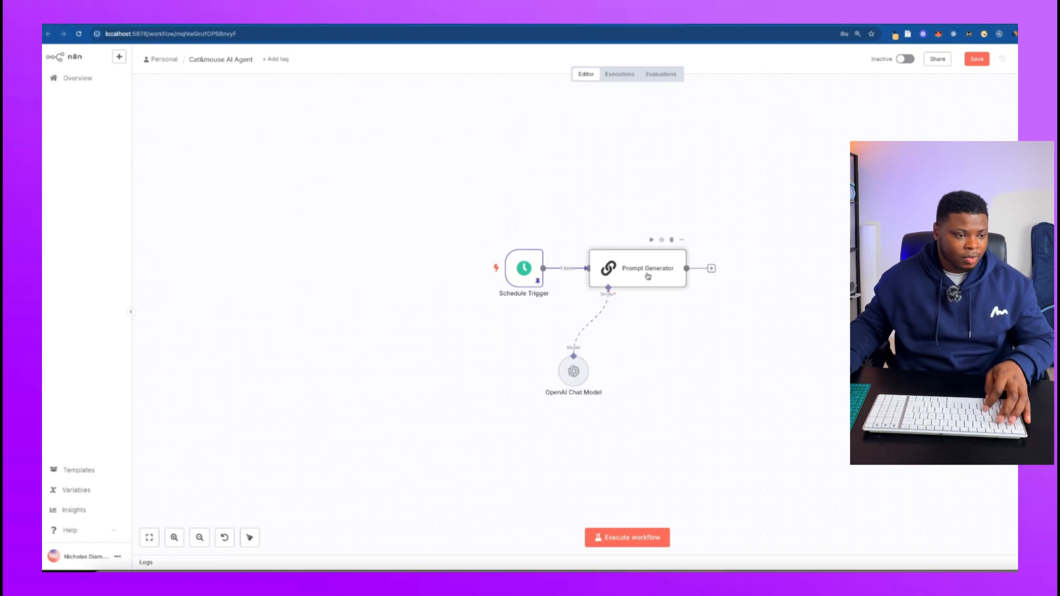
Set the Prompt Generator's prompt source to Define below and paste the tabby-cat-and-mouse image prompt instructions with their example as an expression.
double_click(649, 275)
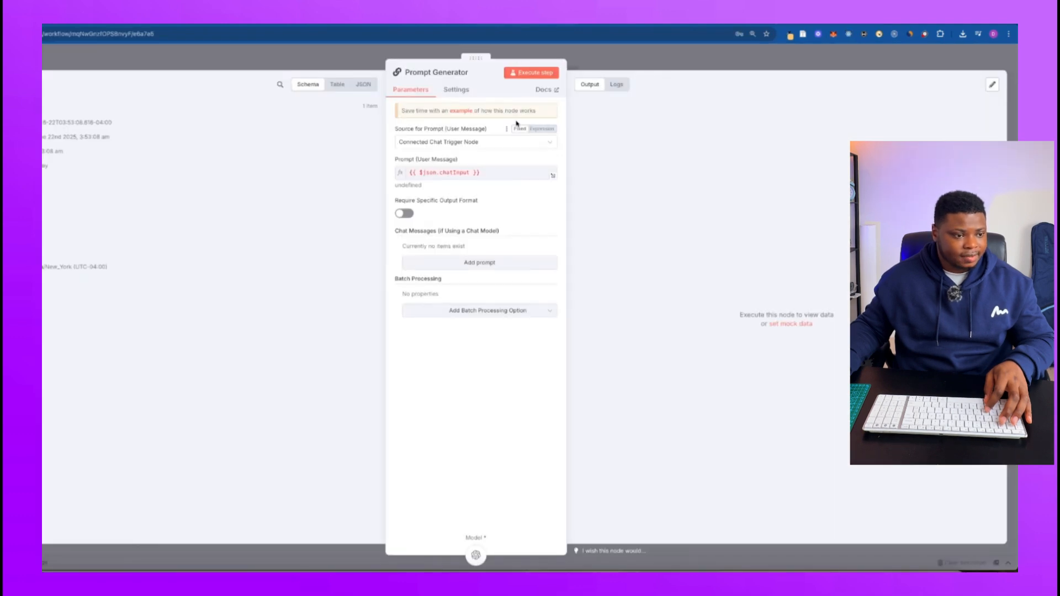
left_click(548, 145)
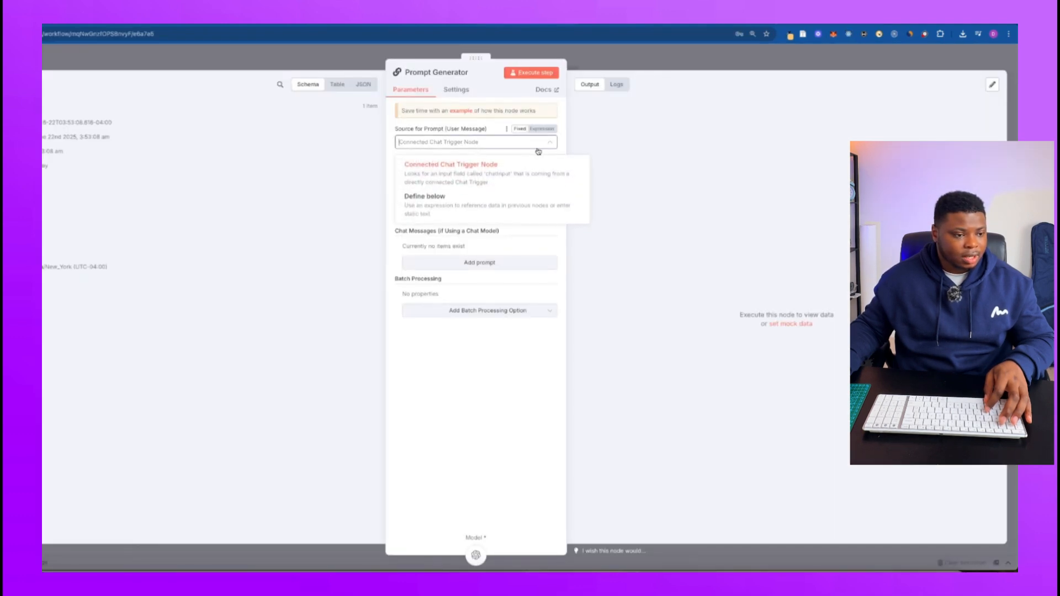
left_click(476, 211)
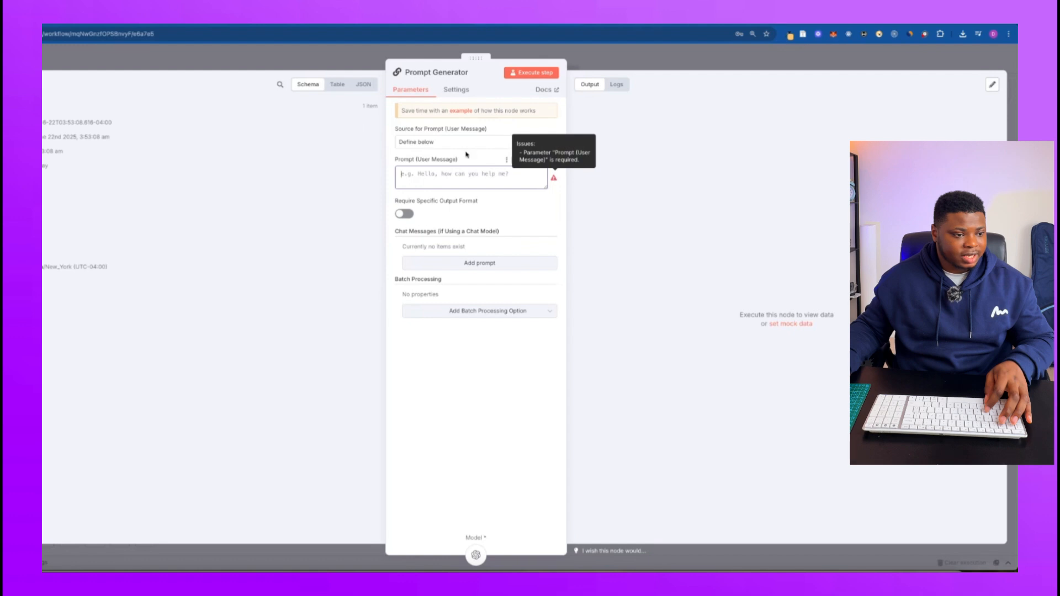
left_click(542, 160)
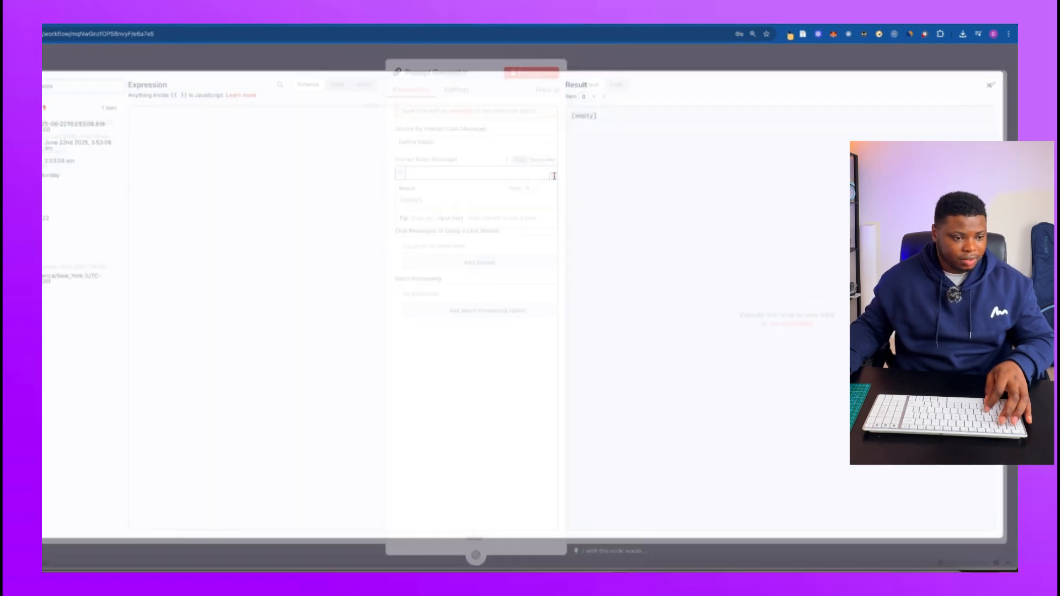
left_click(552, 176)
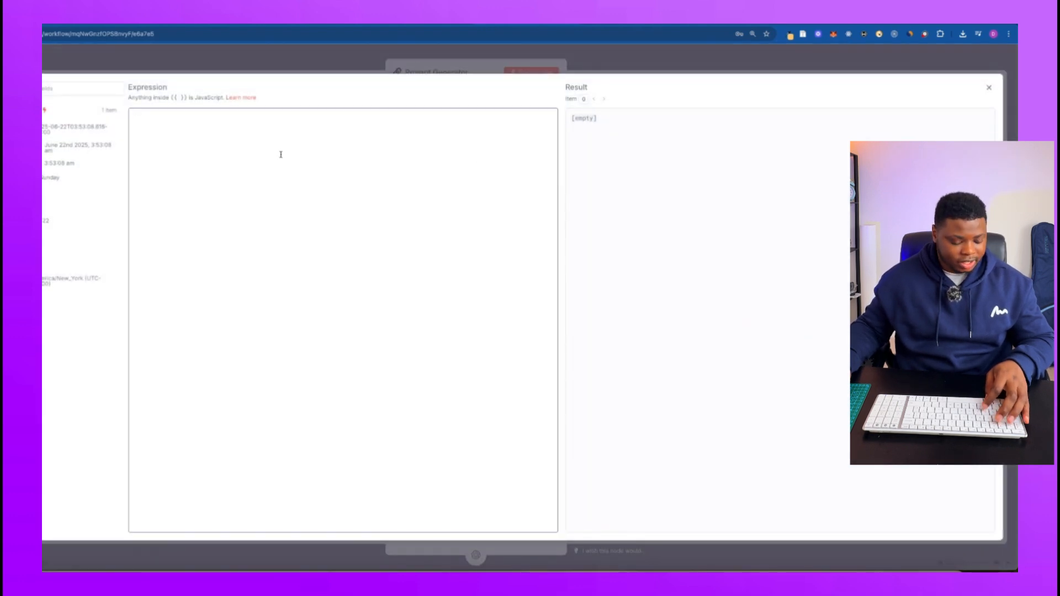
type("Generate a detailed prompt for an AI image generator. The subject is a tabby cat. It is cleverly setting trap to a mice with a cheese. (e.g. a kitchen colander, basket, mousetrap, bowl). The setting should be a cozy home environment (like a kitchen, living room, or study), in a natural photographic style with realistic lighting. The lighting should be a bright morning scene with strong, cozy sunlight. Give me the image prompt directly without title text and explanation.  Example Output Image Prompt: A clever tabby cat sets a trap in a modern kitchen, holding a string delicately with its paw. The trap consists of a metal colander, positioned over a triangle piece of cheese on a gray coaster. A small brown mouse cautiously approaches the cheese, unaware of the impending trap. The cat watches silently with focused eyes, ready to release the string. Warm, soft lighting and a shallow depth of field highlight the humorous tension in the scene. The background features subtle kitchen details, such as tiled walls and wooden countertops, enhancing the cozy domestic atmosphere. The image is sharp, photorealistic, playful, and cinematic, with a natural color palette and whimsical storytelling.")
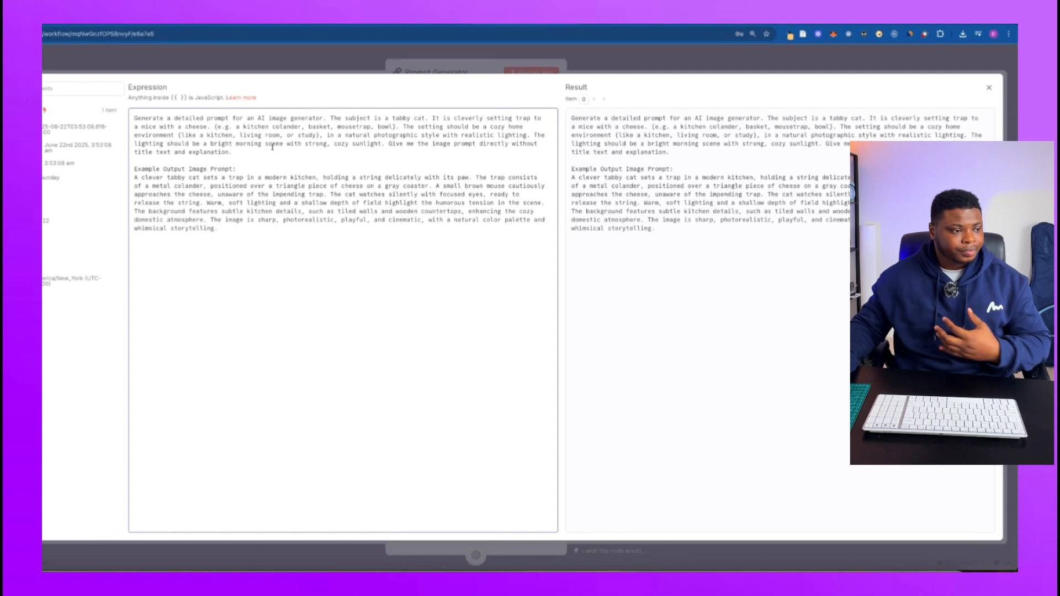
left_click_drag(219, 231, 107, 176)
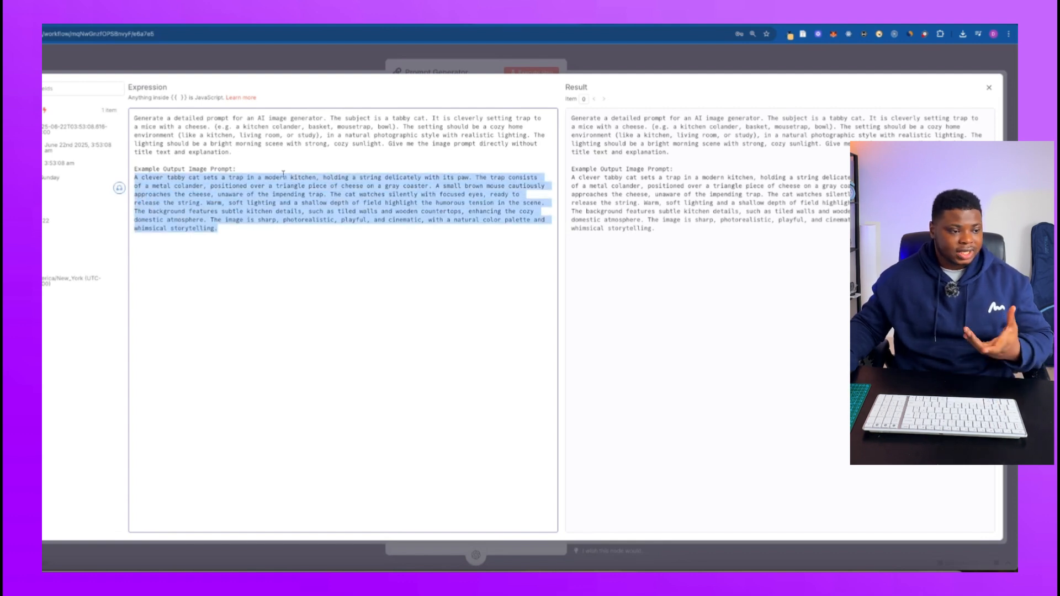
left_click(580, 60)
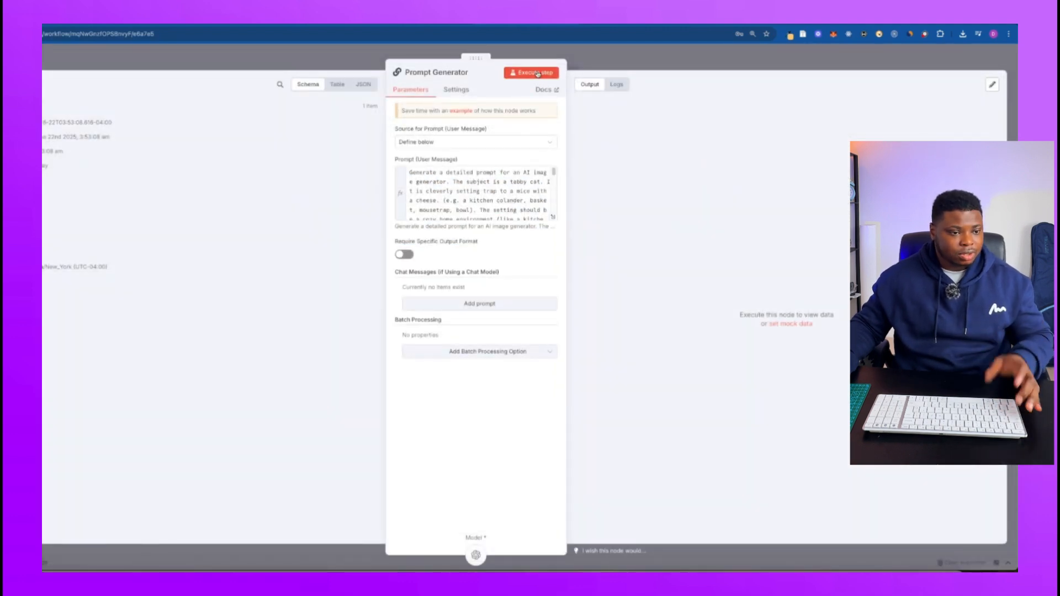
Execute the Prompt Generator step, read the generated image prompt and pin the node's output data on the canvas.
left_click(520, 72)
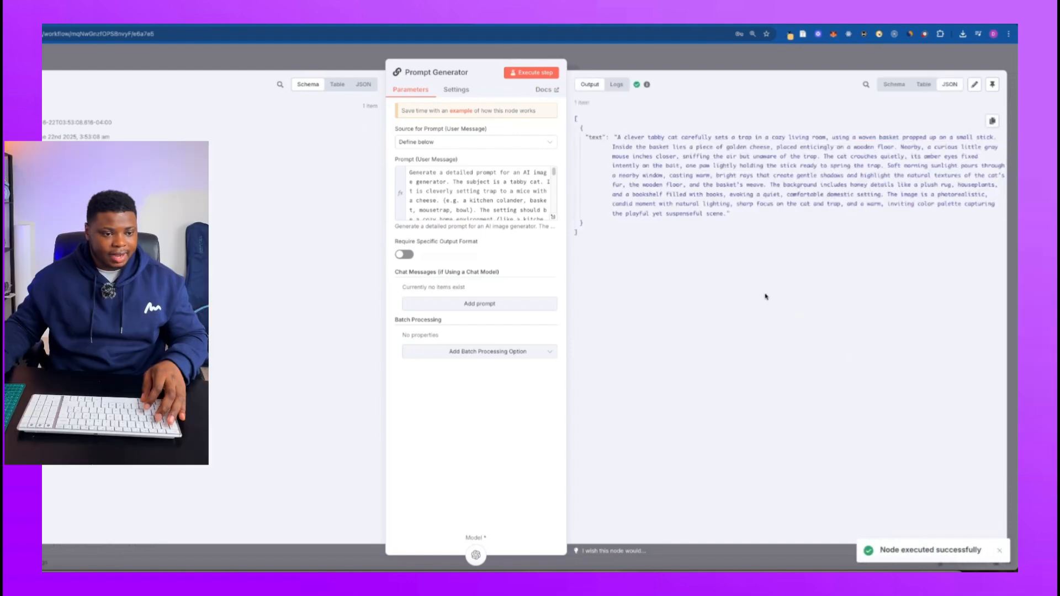
left_click_drag(619, 135, 665, 138)
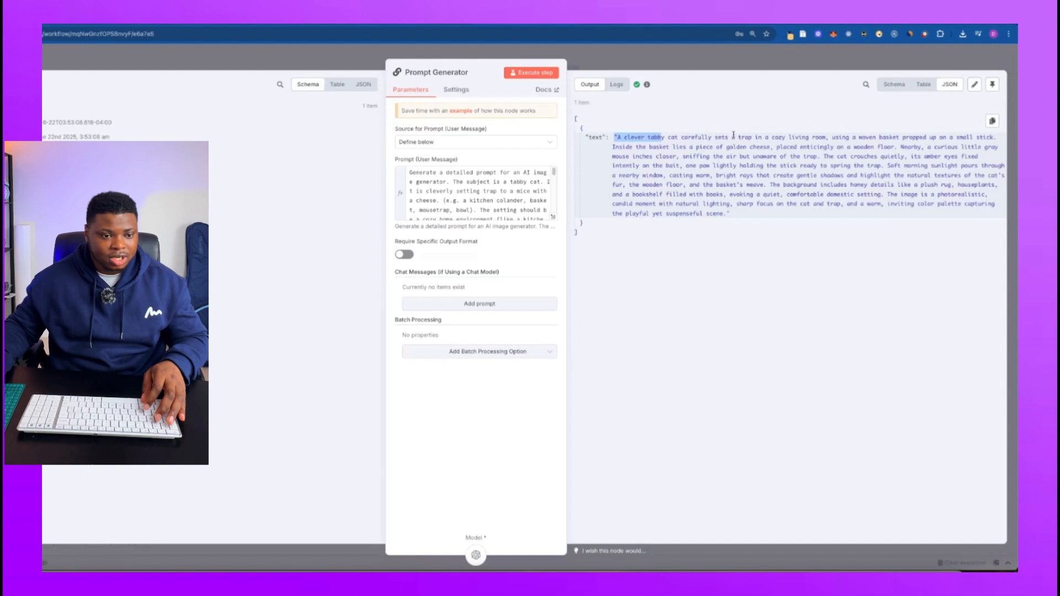
left_click_drag(833, 137, 882, 137)
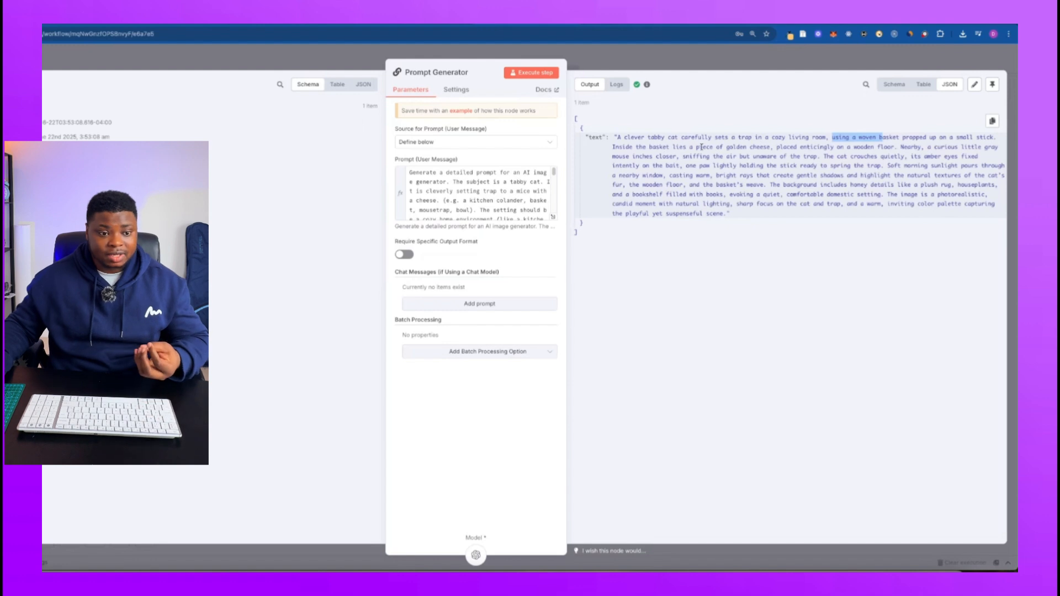
left_click_drag(777, 147, 823, 147)
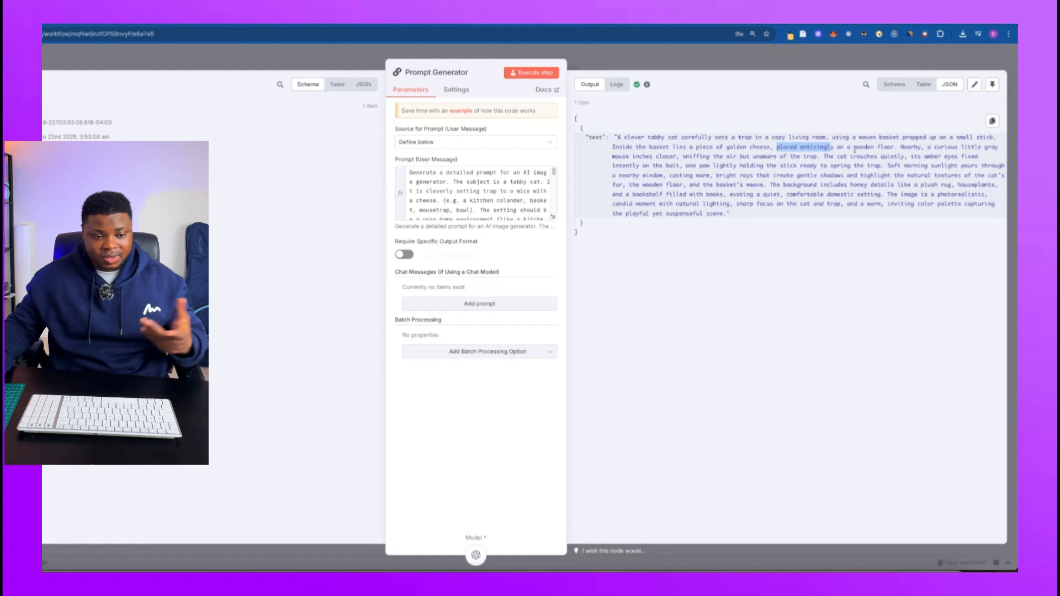
left_click(836, 157)
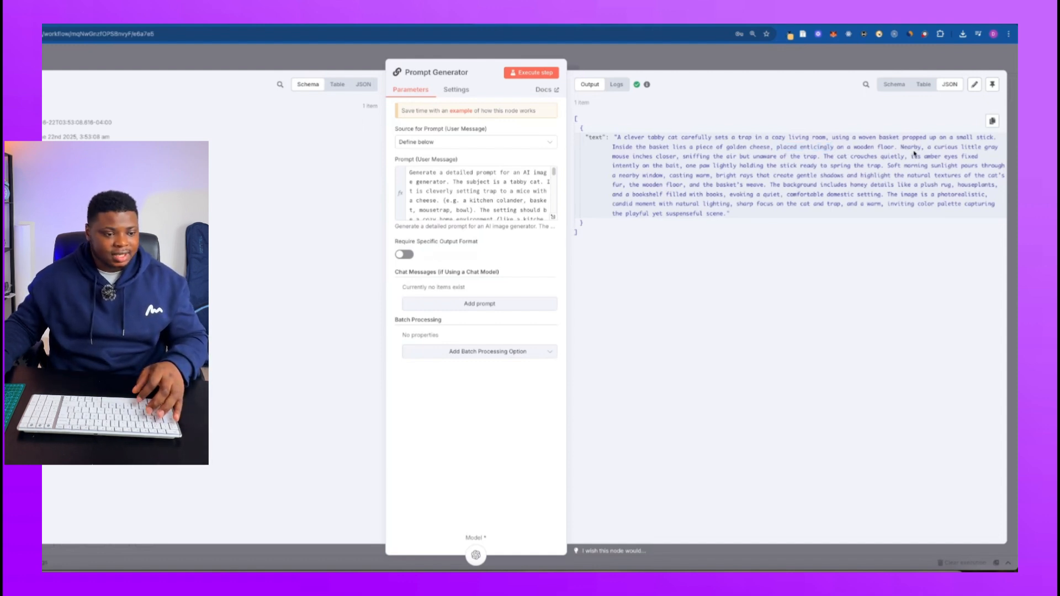
left_click(607, 70)
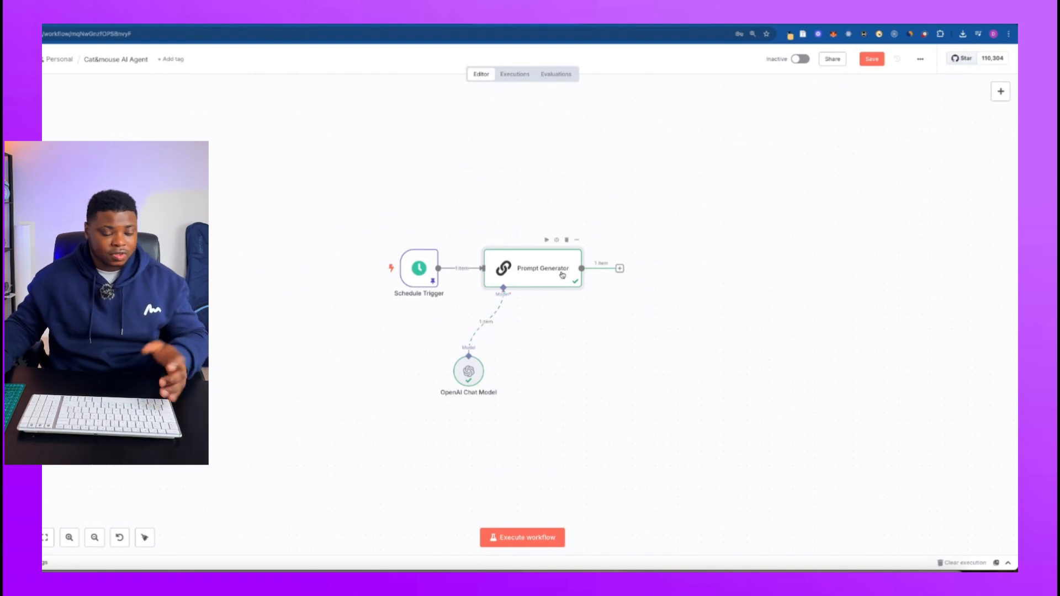
key("p")
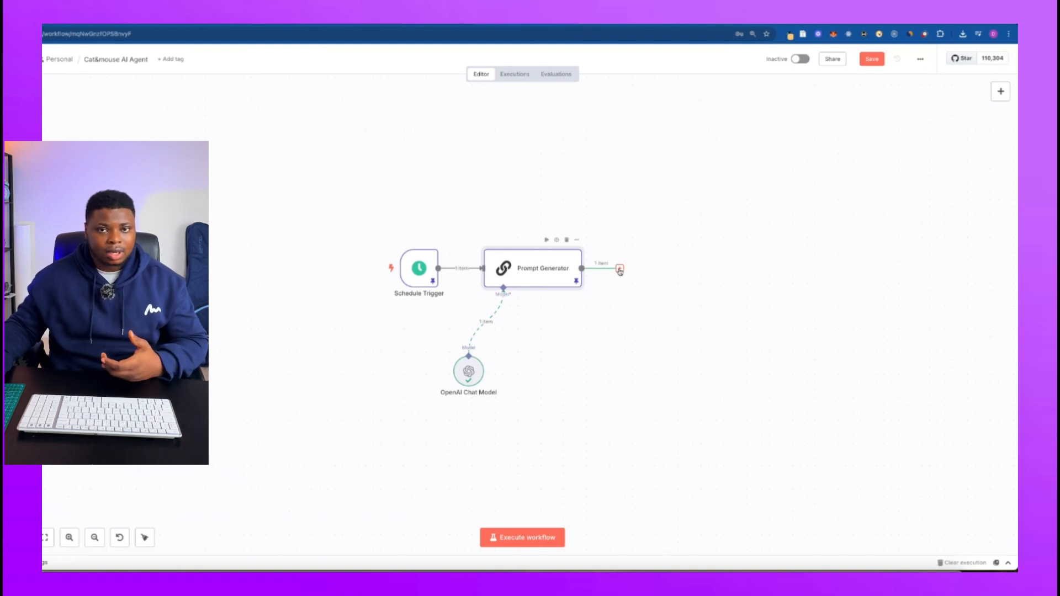
Add an HTTP Request node after the Prompt Generator.
left_click(619, 269)
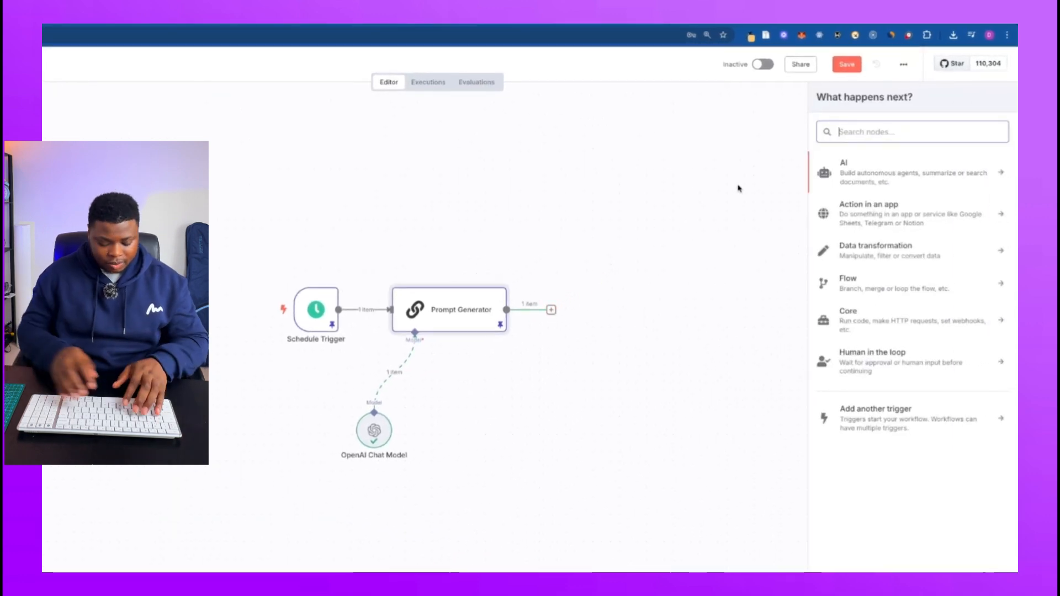
type("hhttp")
key("BackSpace")
key("BackSpace")
key("BackSpace")
key("BackSpace")
key("BackSpace")
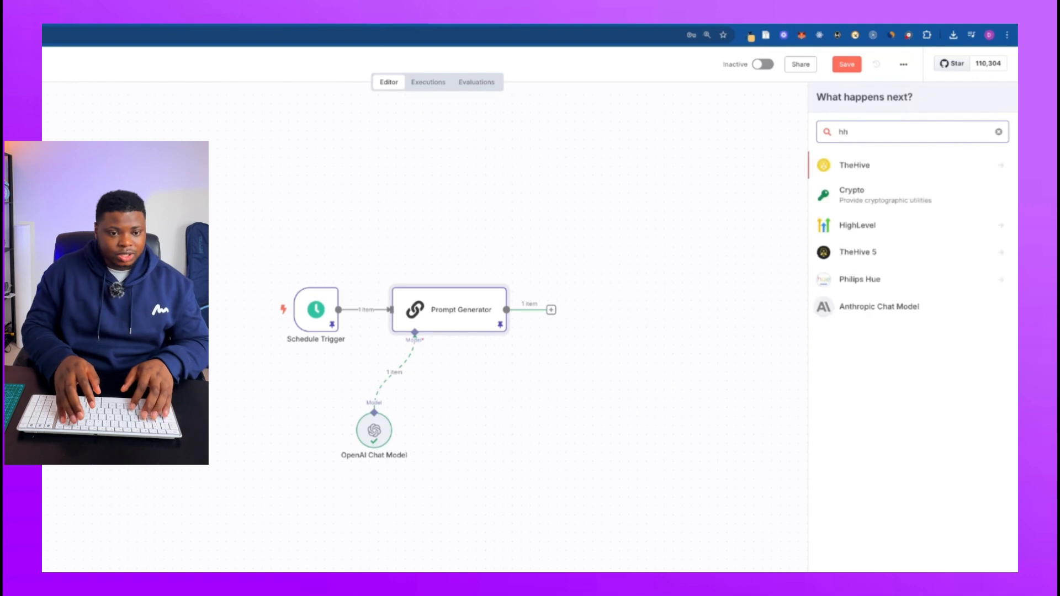
type("http")
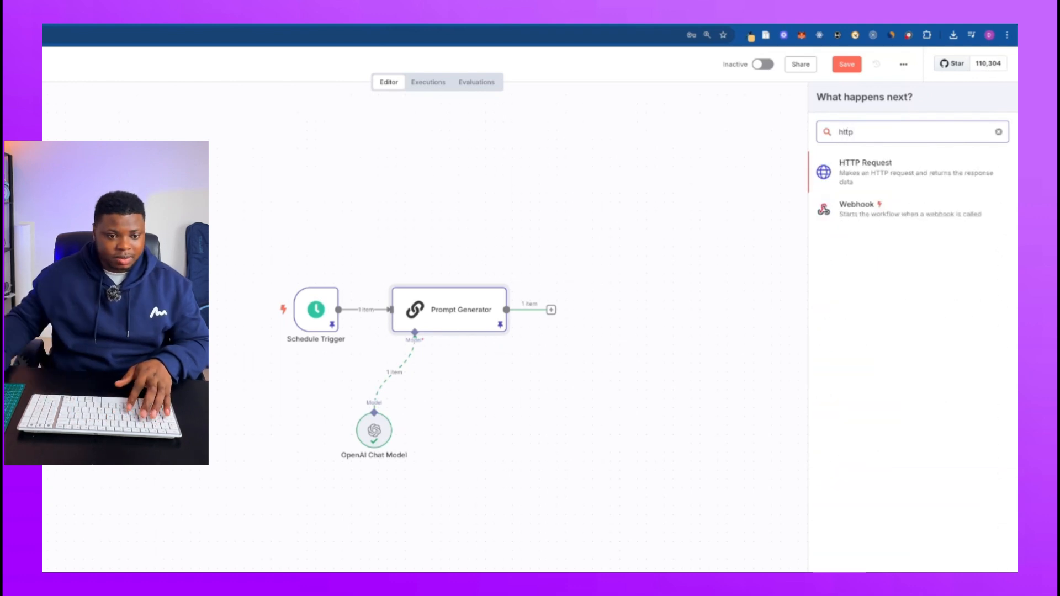
left_click(837, 179)
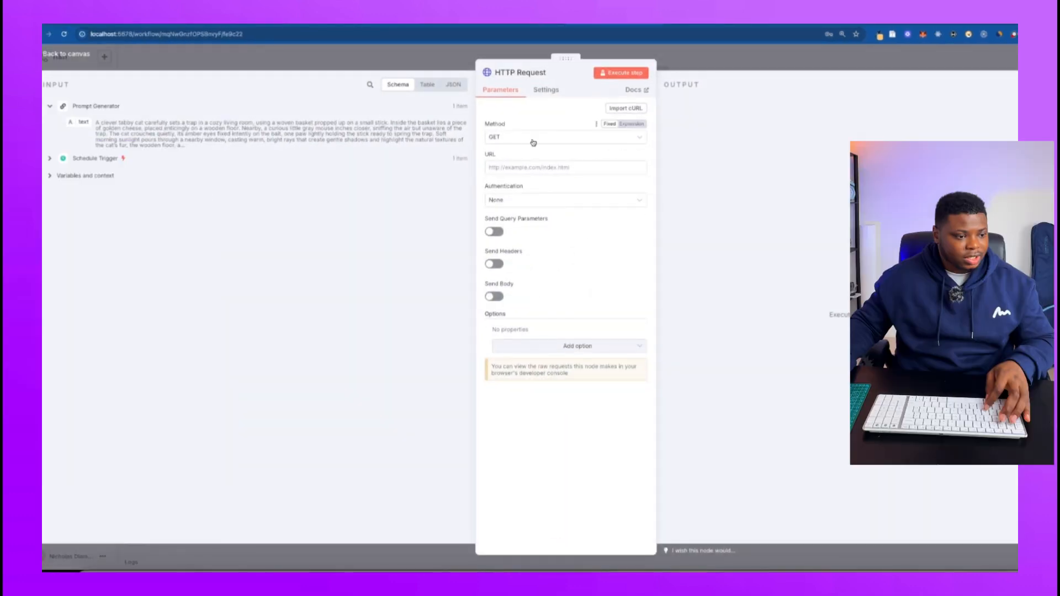
left_click(549, 143)
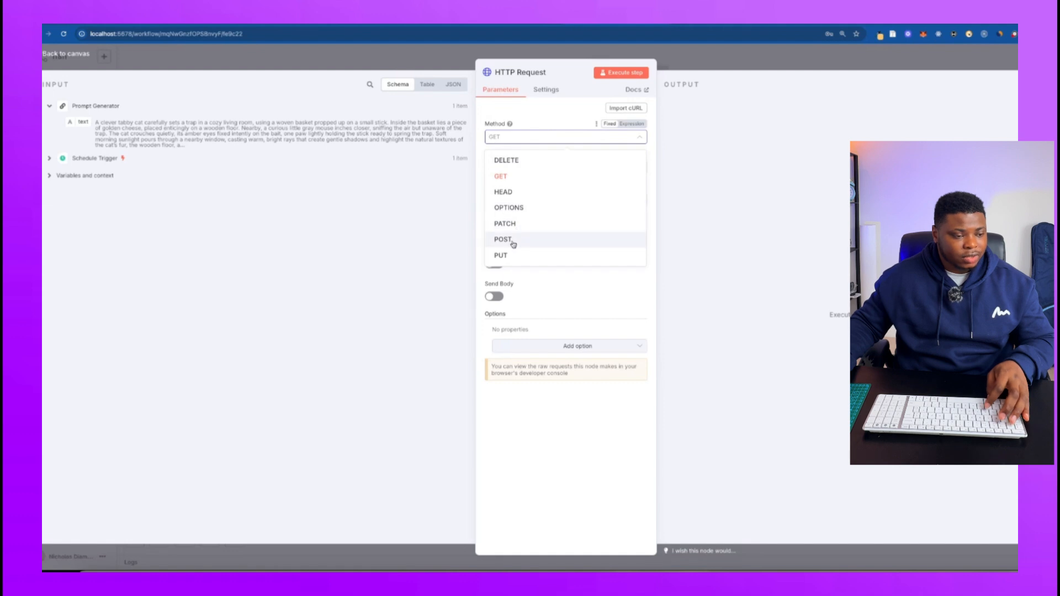
left_click(511, 243)
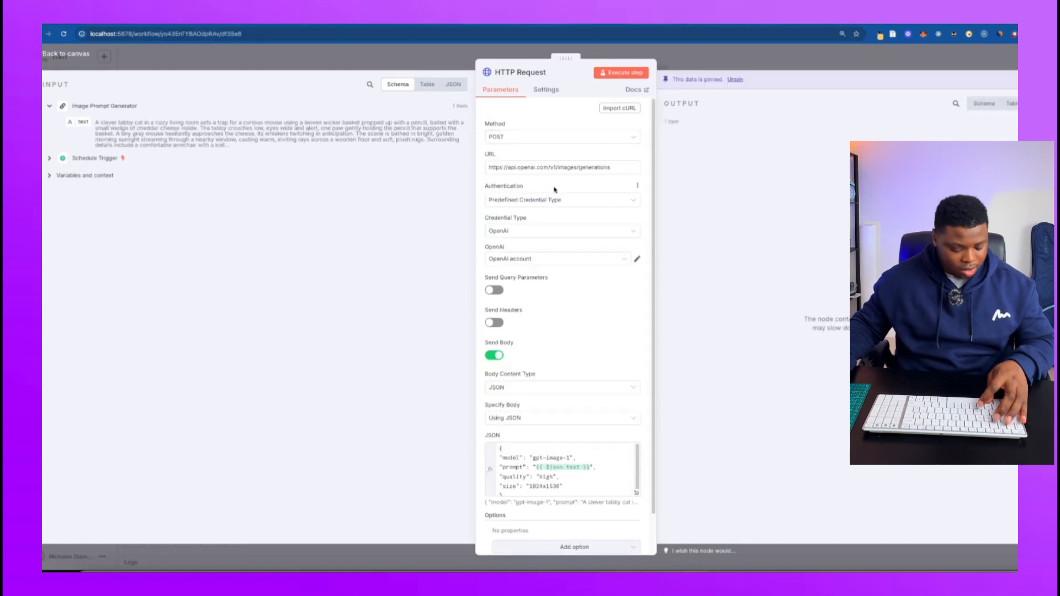
double_click(597, 167)
key("ctrl+a")
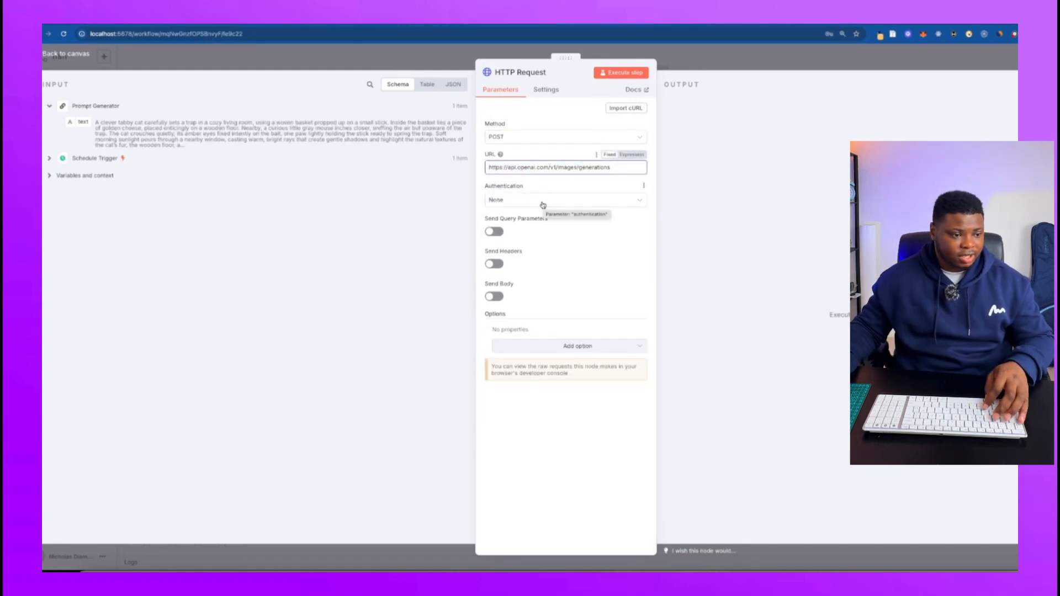
Set the request's authentication to Predefined Credential Type and choose OpenAi as the credential type.
left_click(543, 205)
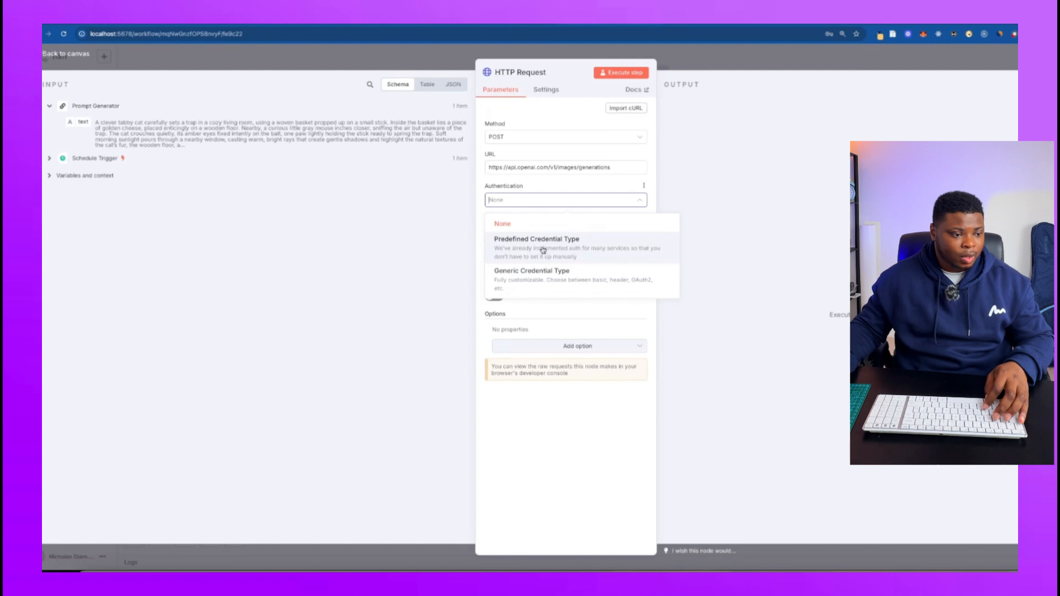
left_click(543, 250)
left_click(533, 232)
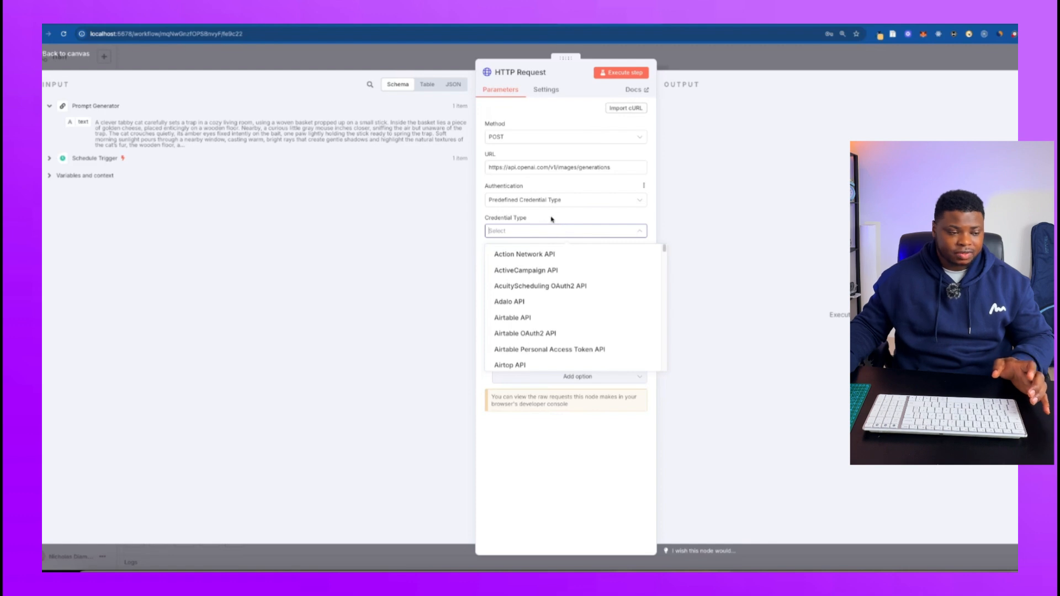
left_click(553, 199)
left_click(533, 243)
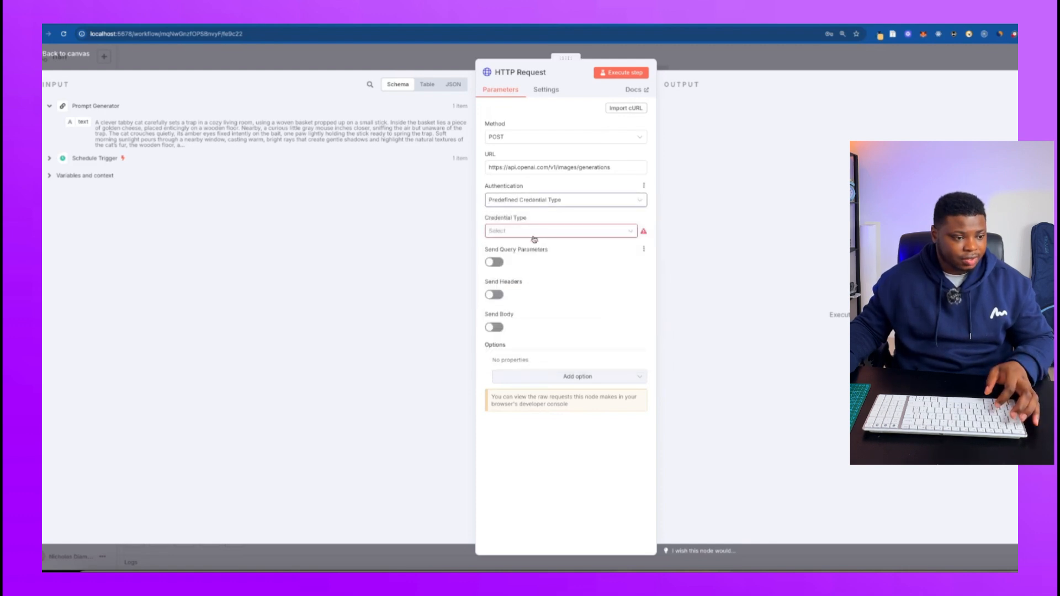
left_click(534, 232)
scroll(533, 316, "down", 6)
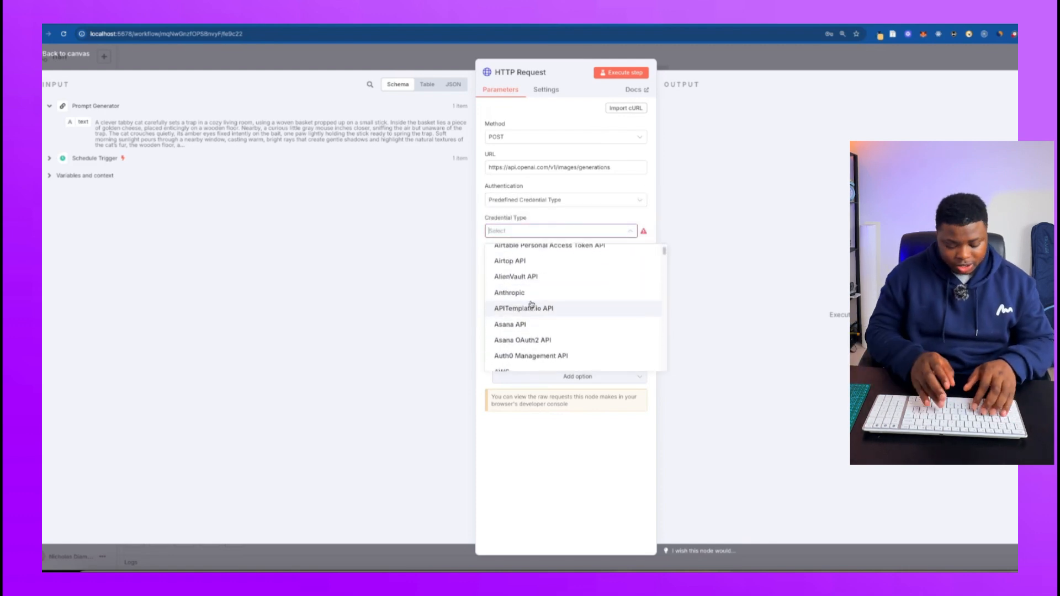
type("open")
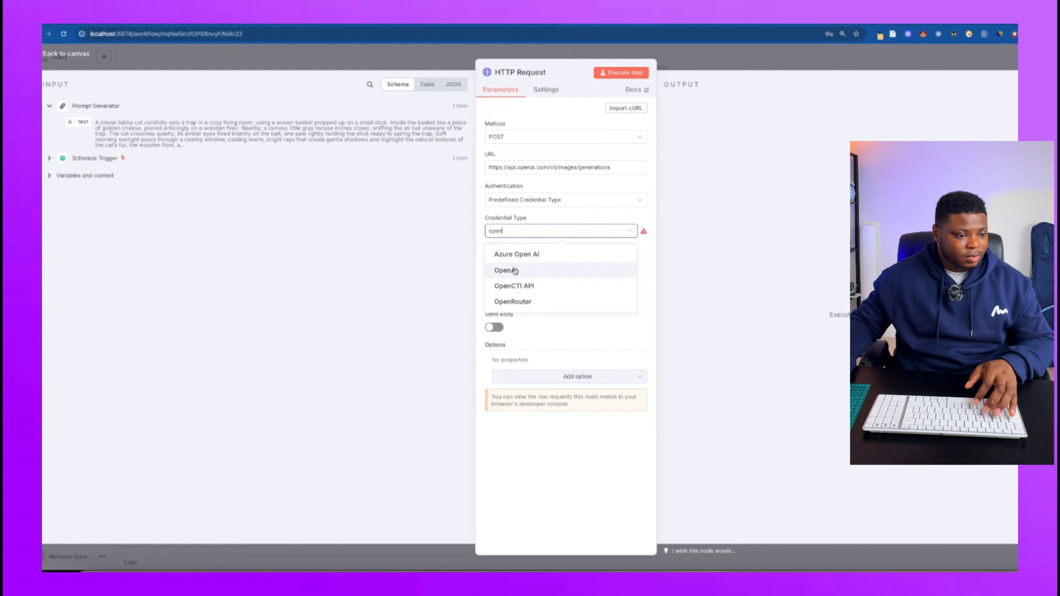
left_click(554, 270)
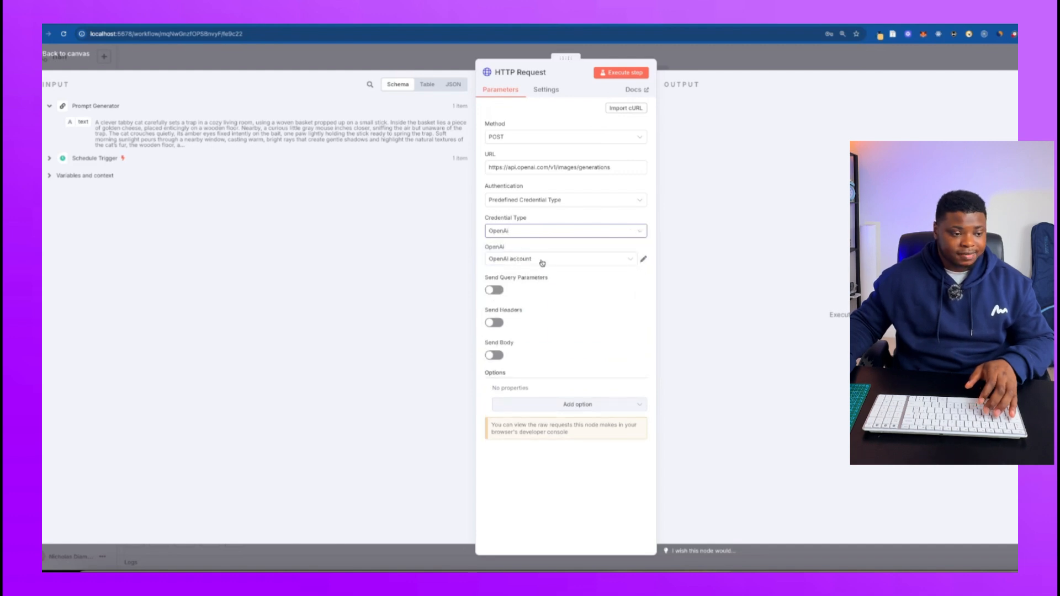
Enable Send Body for the request with JSON content and specify the body Using JSON.
left_click(495, 356)
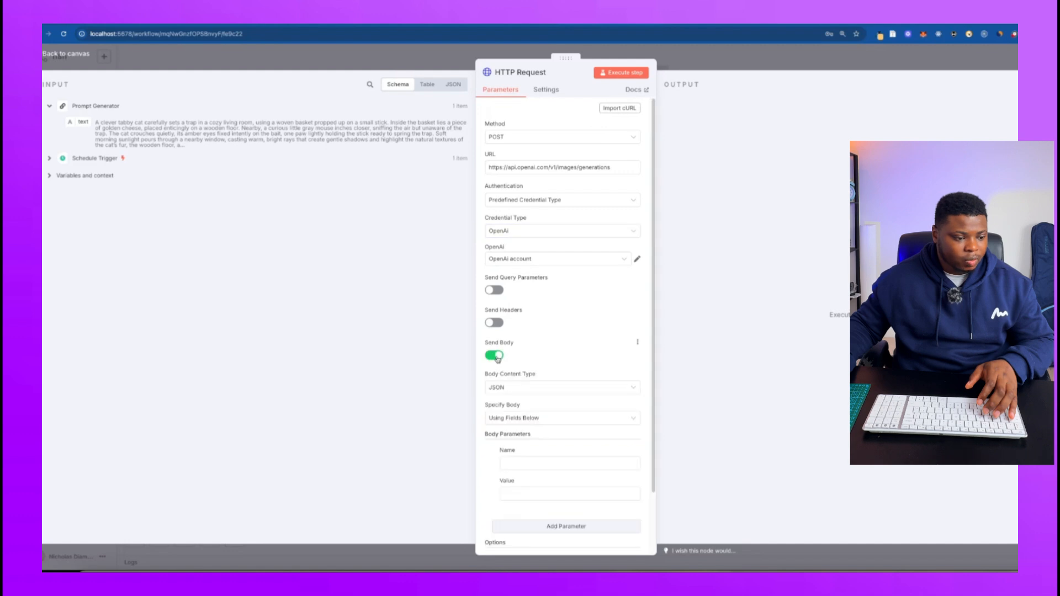
scroll(536, 354, "down", 2)
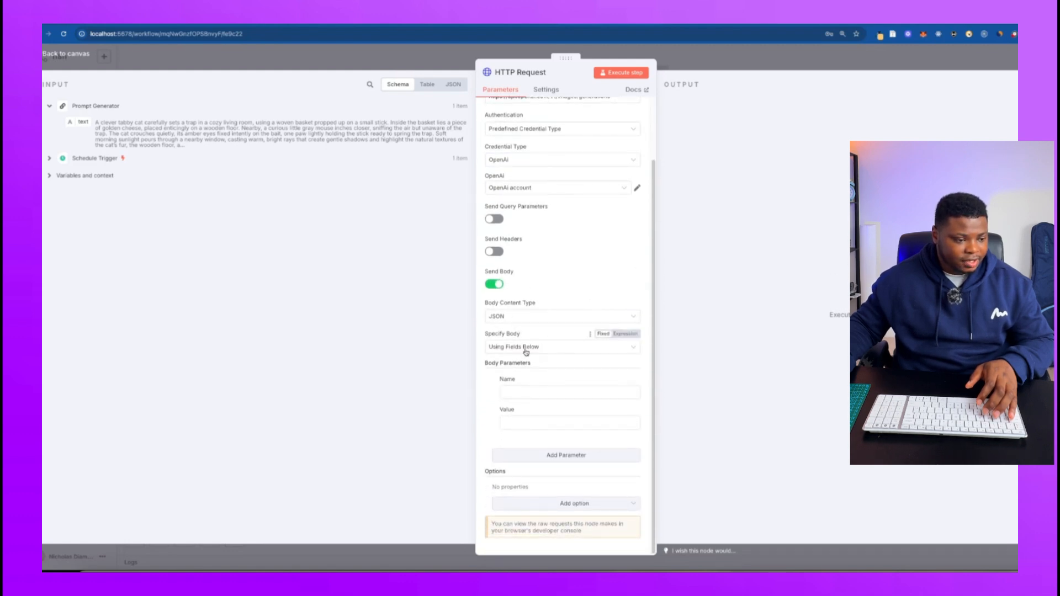
left_click(553, 349)
left_click(561, 350)
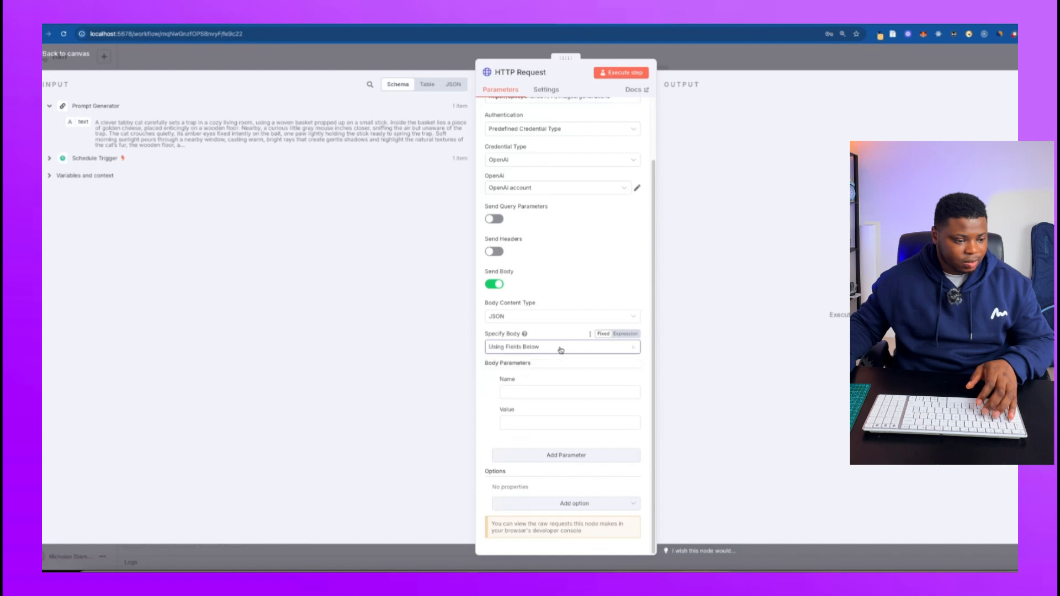
left_click(560, 350)
left_click(533, 387)
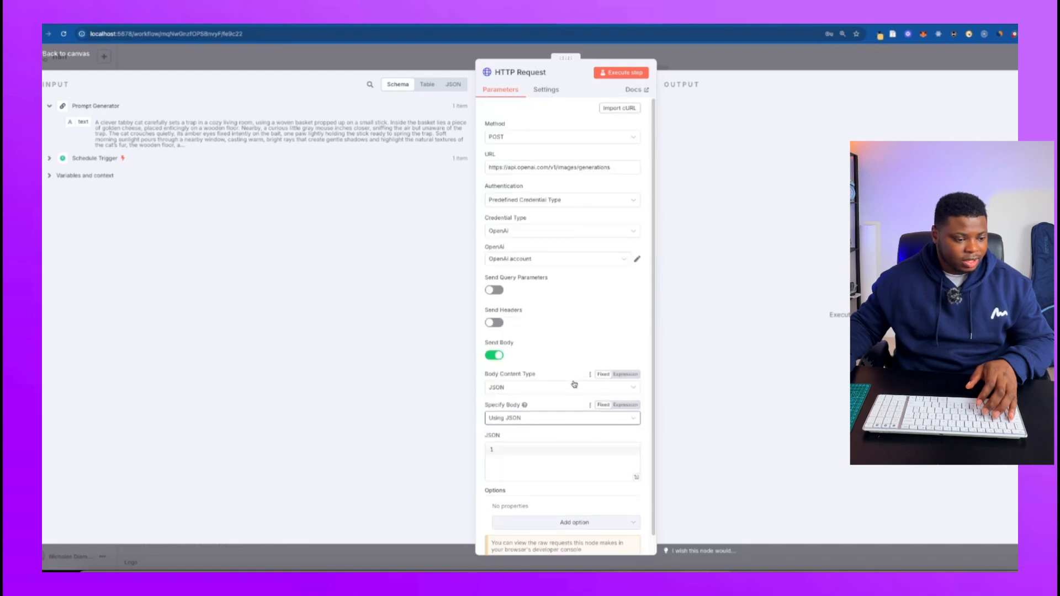
Paste the JSON body as an expression with model gpt-image-1, prompt {{ $json.text }}, quality high and size 1024x1536.
scroll(520, 445, "down", 1)
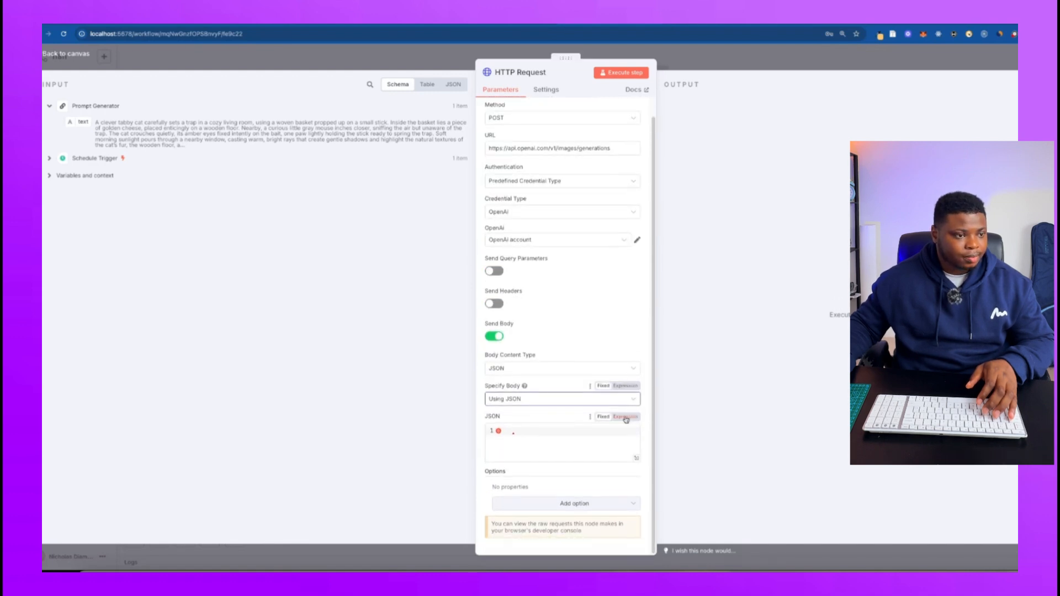
left_click(626, 419)
left_click(636, 455)
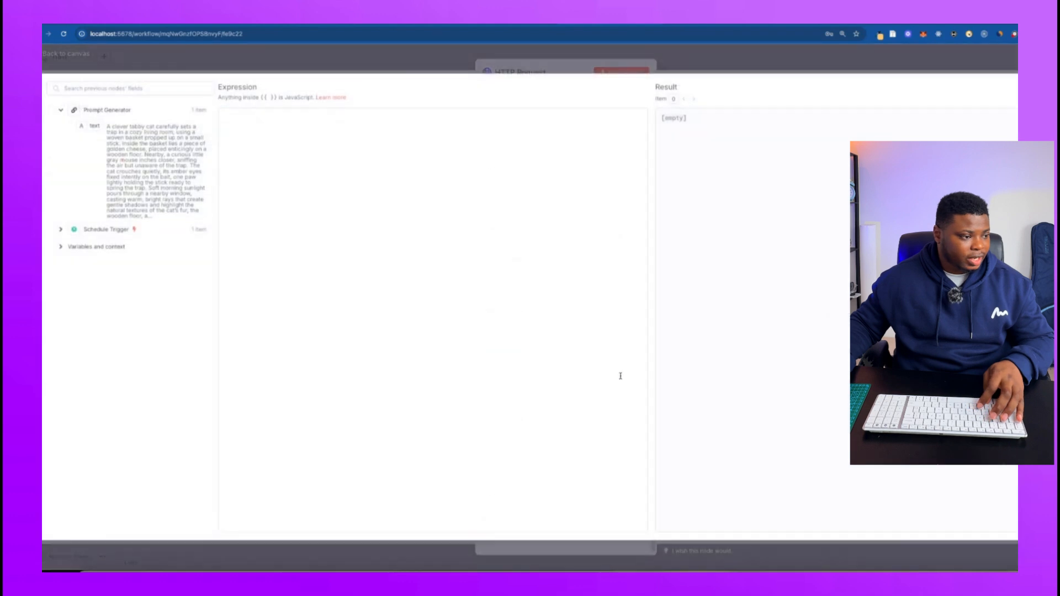
type("{   \"model\": \"gpt-image-1\",   \"prompt\": \"{{ $json.text }}\",   \"quality\": \"high\",   \"size\": \"1024x1536\" }")
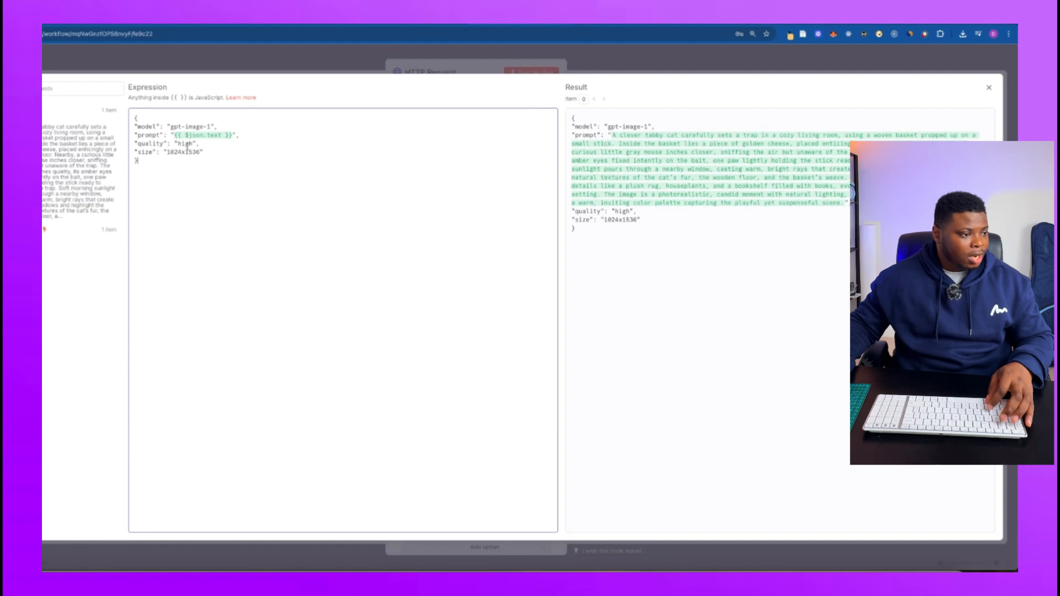
left_click_drag(150, 158, 232, 121)
left_click(232, 130)
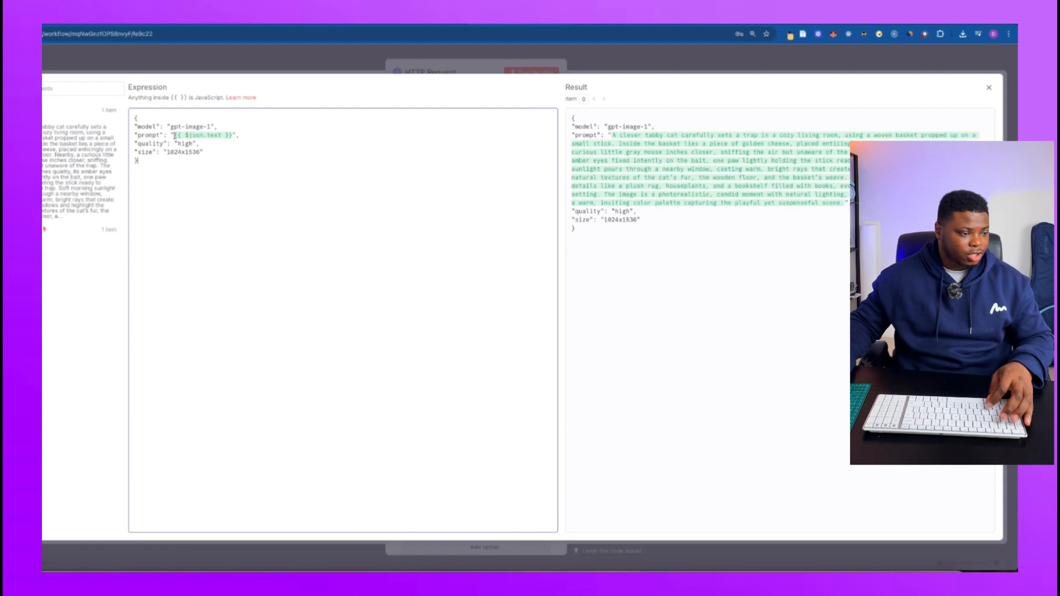
left_click_drag(174, 135, 232, 135)
key("BackSpace")
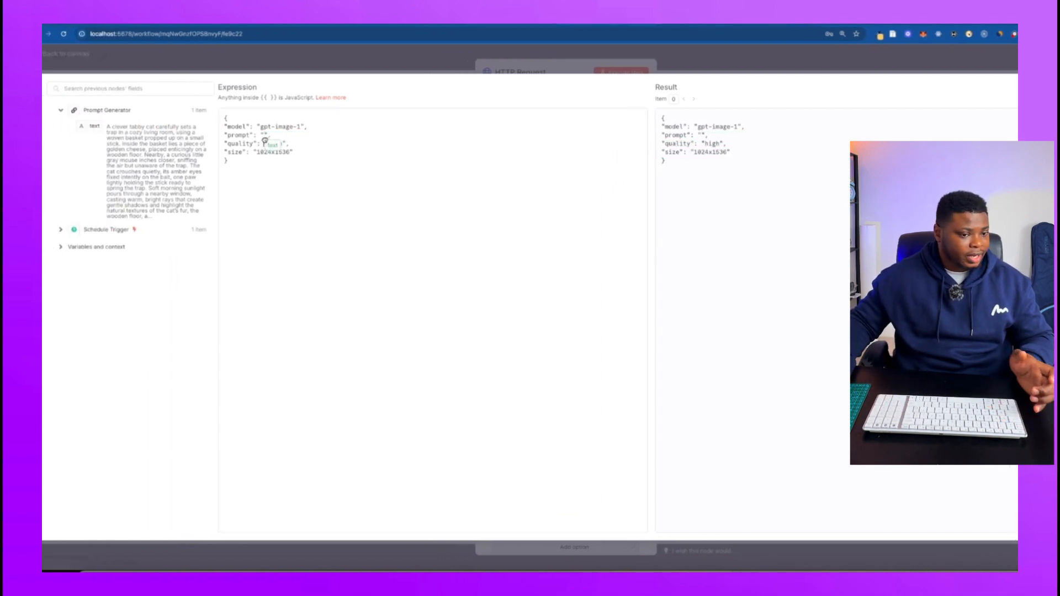
key("ctrl+z")
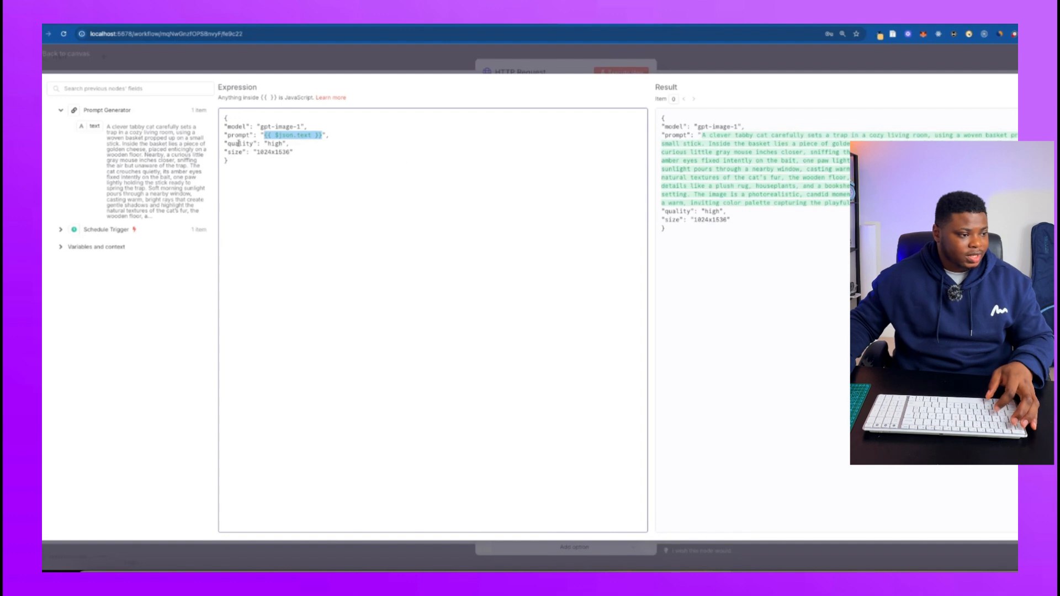
Review the quality and size entries of the JSON body and close the expression editor.
double_click(238, 143)
double_click(275, 143)
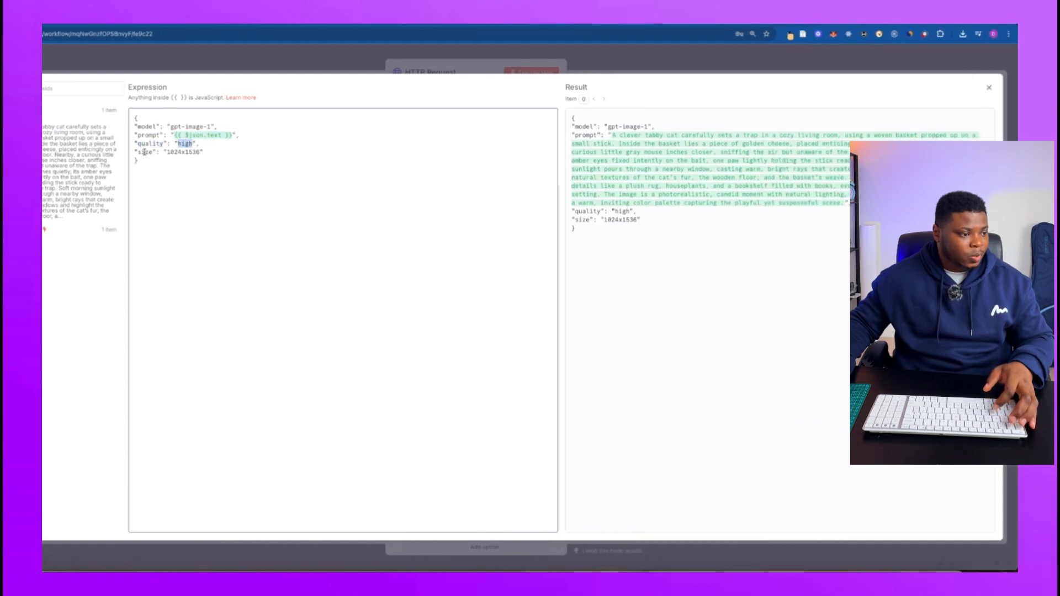
left_click(145, 152)
left_click_drag(208, 150, 149, 151)
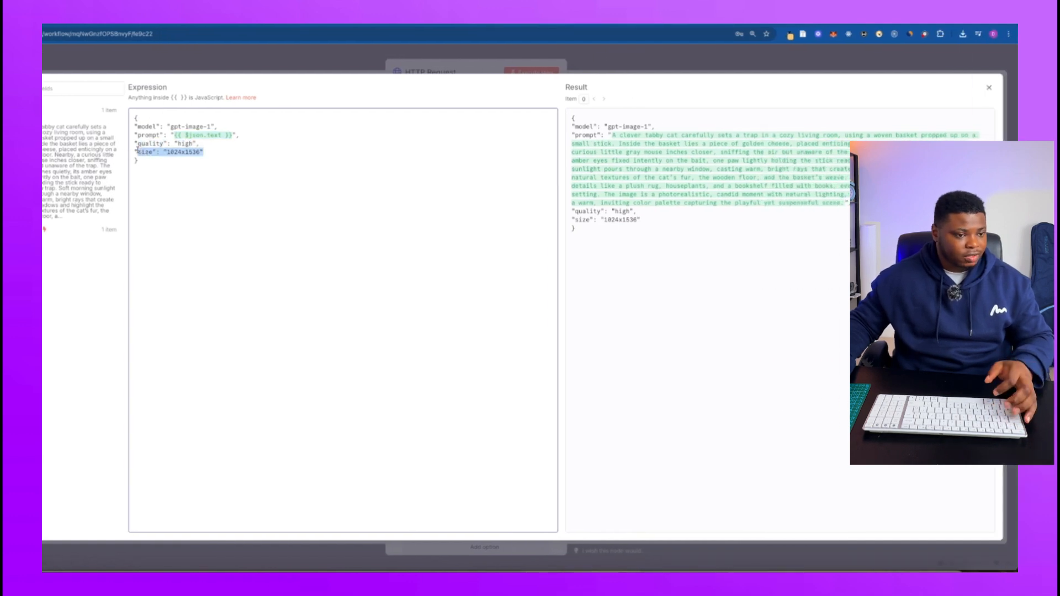
left_click(517, 66)
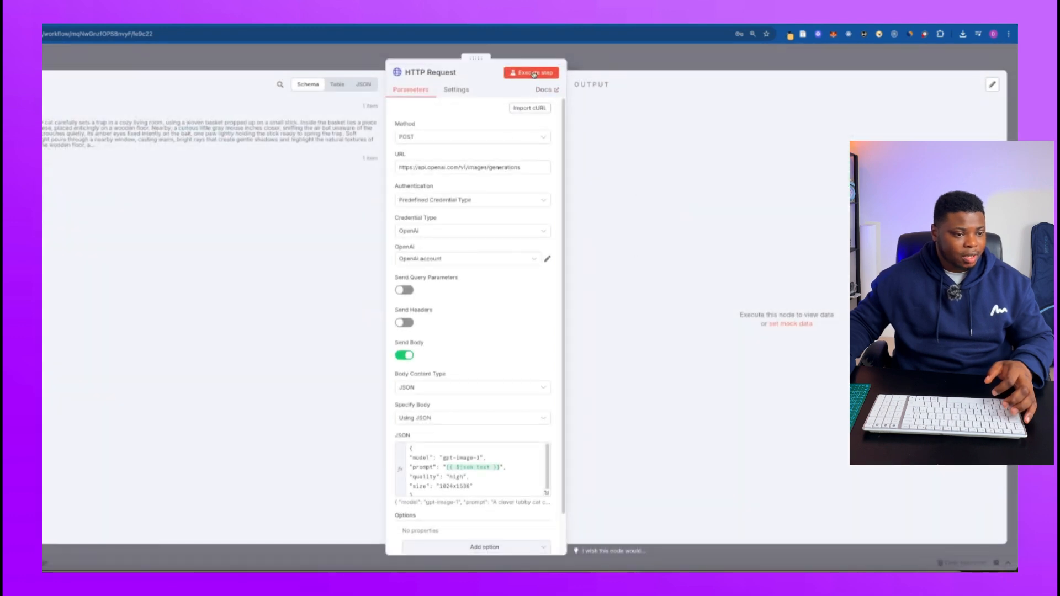
Return to the canvas, execute the HTTP Request node and check its progress in the node view.
left_click(597, 67)
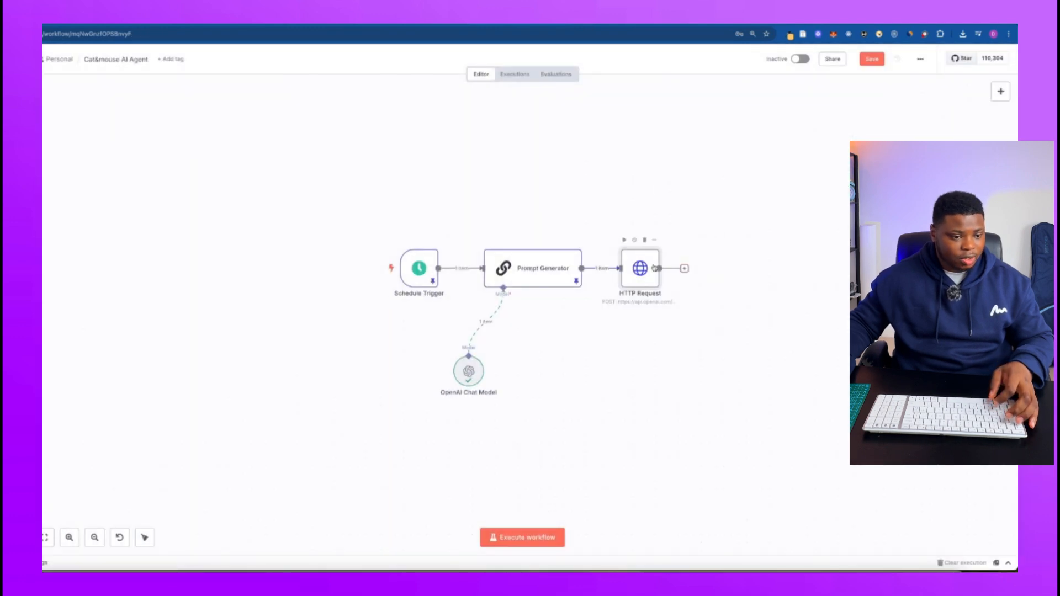
left_click(624, 240)
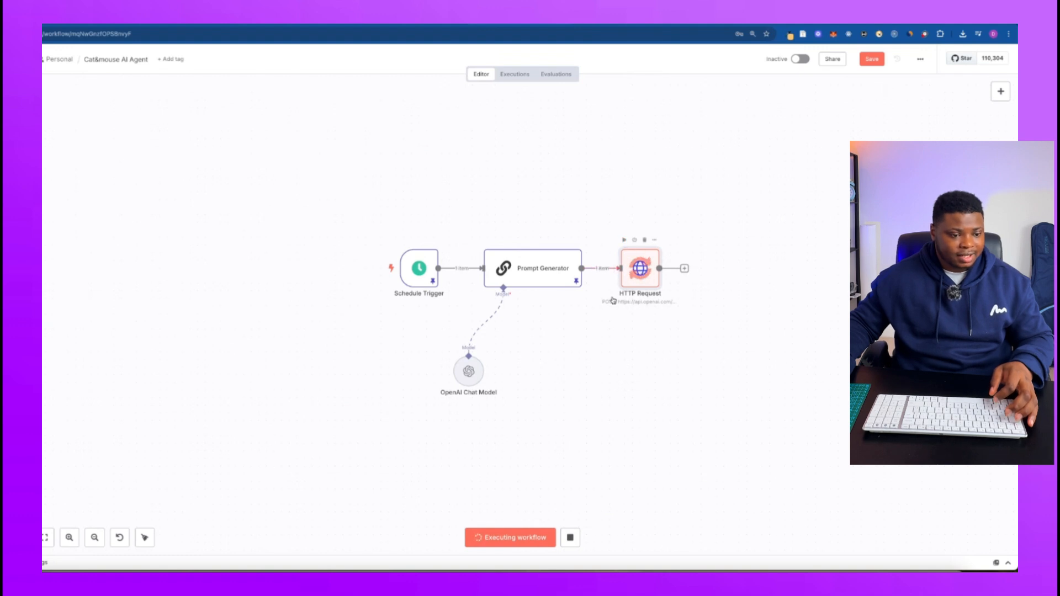
double_click(642, 273)
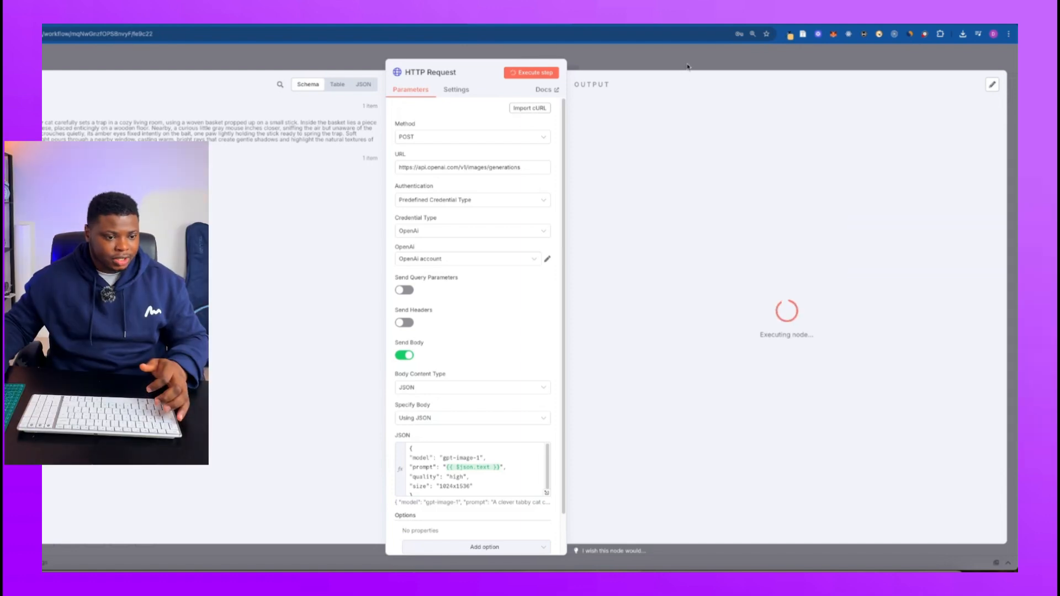
key("Escape")
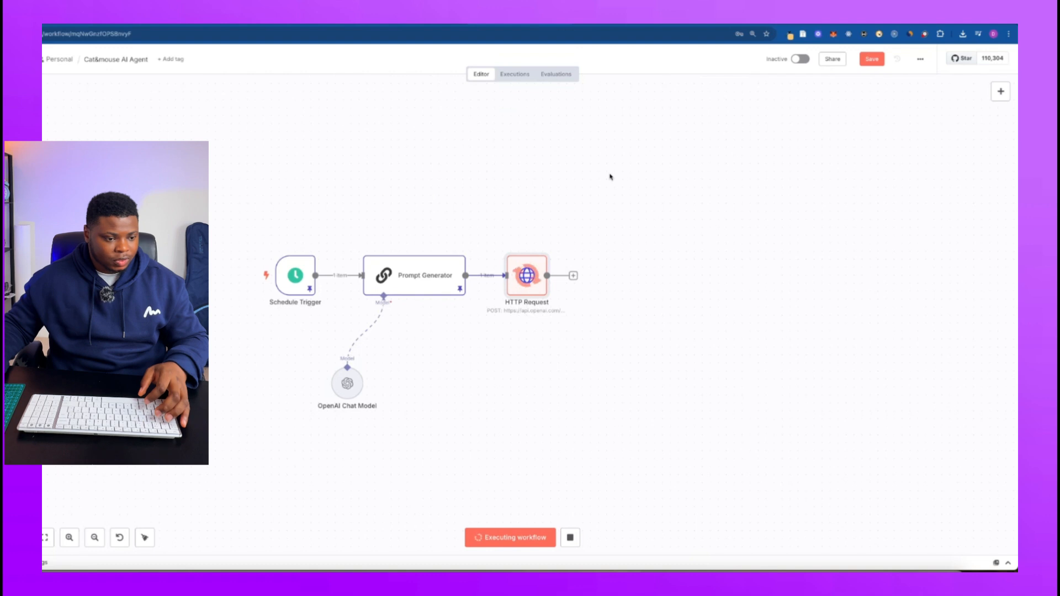
Open the HTTP Request node's results, show the large output data and examine the b64_json string.
double_click(534, 275)
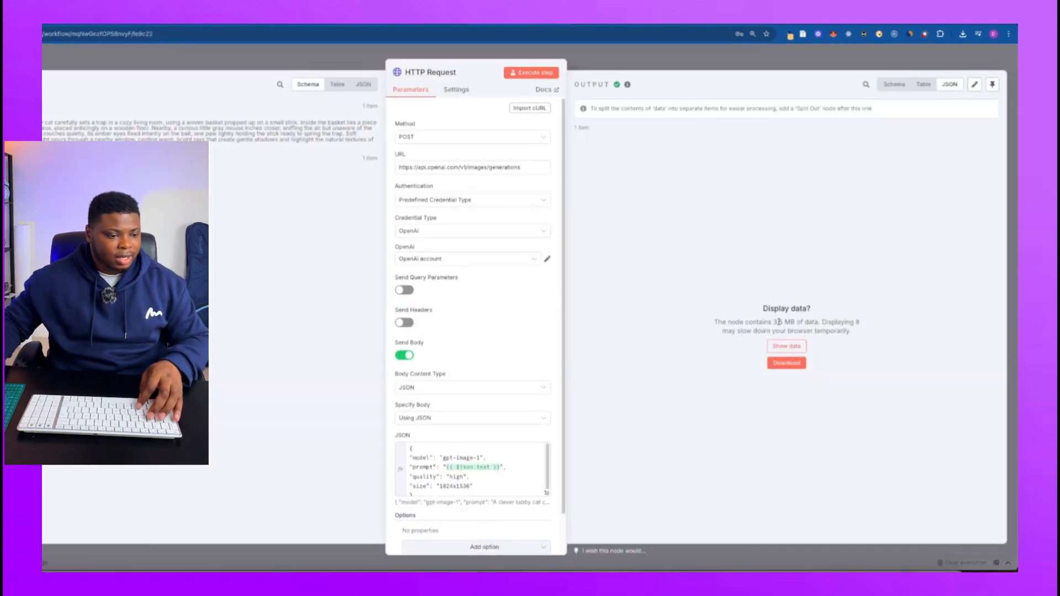
left_click_drag(714, 323, 817, 320)
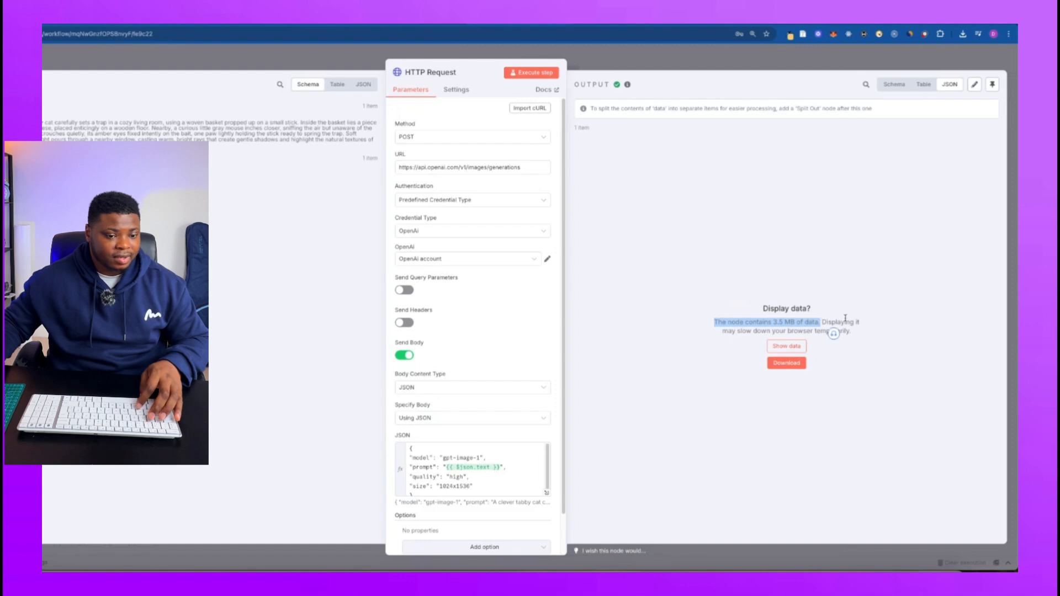
left_click(778, 332)
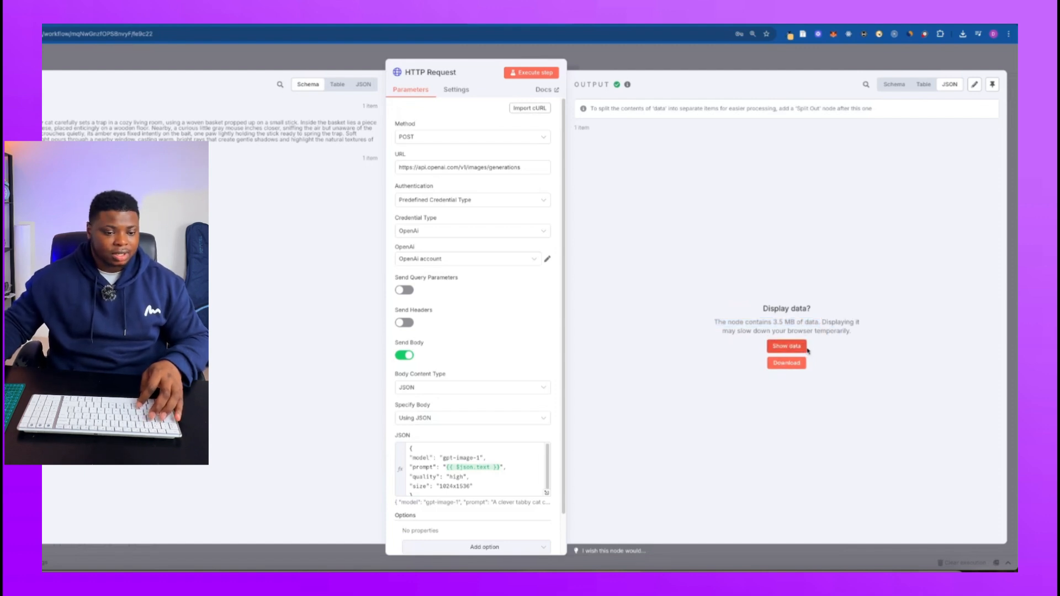
left_click(646, 49)
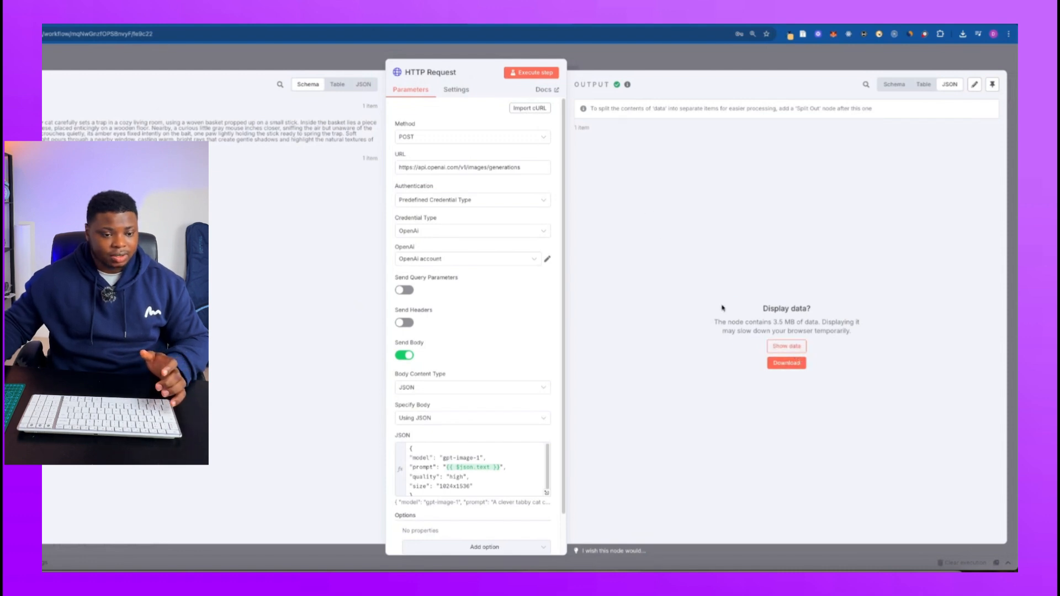
left_click(773, 347)
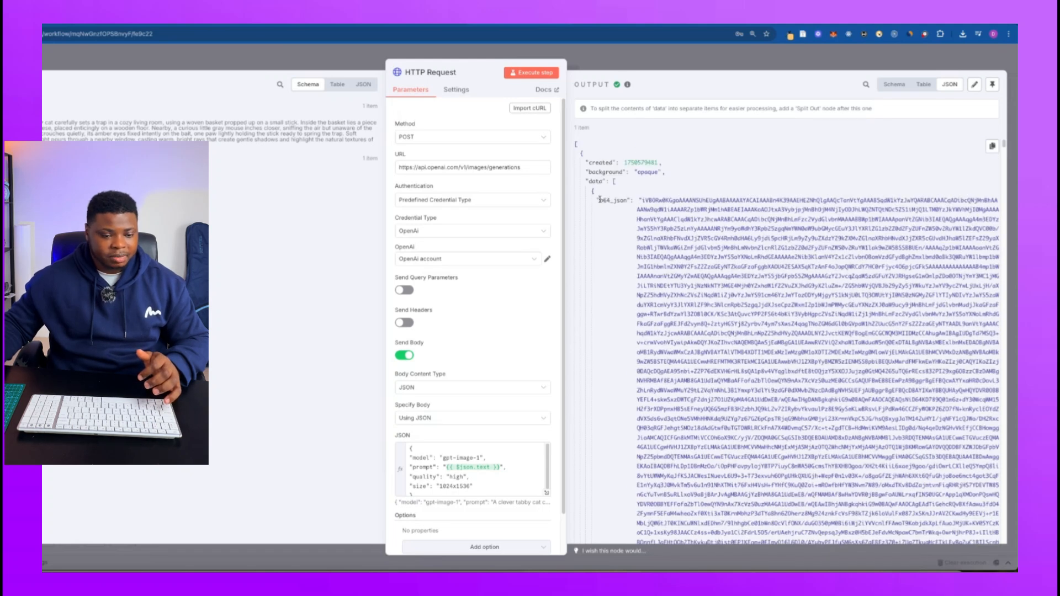
left_click_drag(598, 200, 800, 413)
scroll(801, 413, "up", 5)
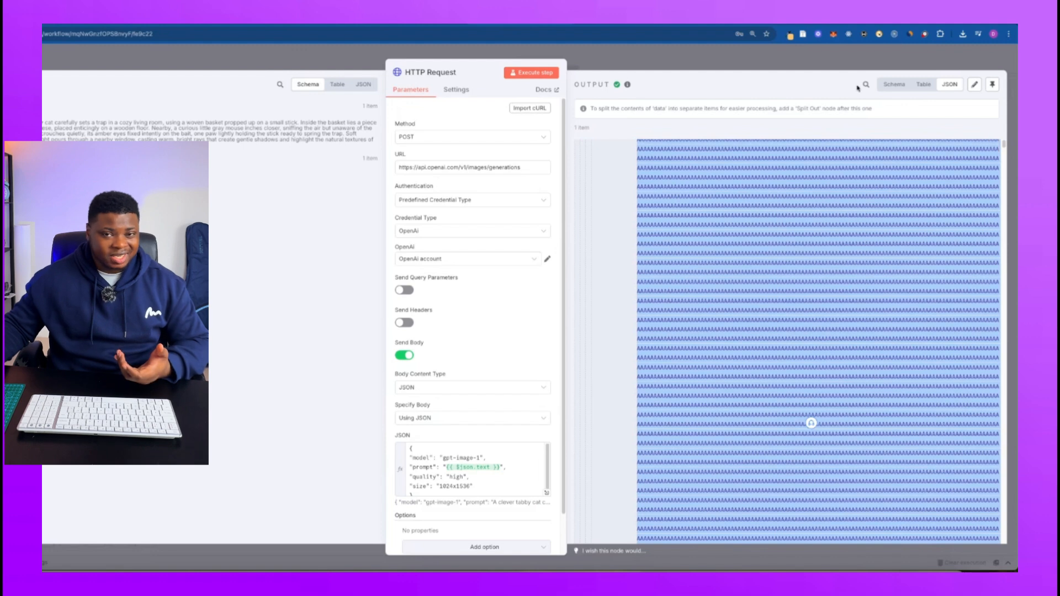
scroll(814, 155, "up", 10)
left_click(771, 176)
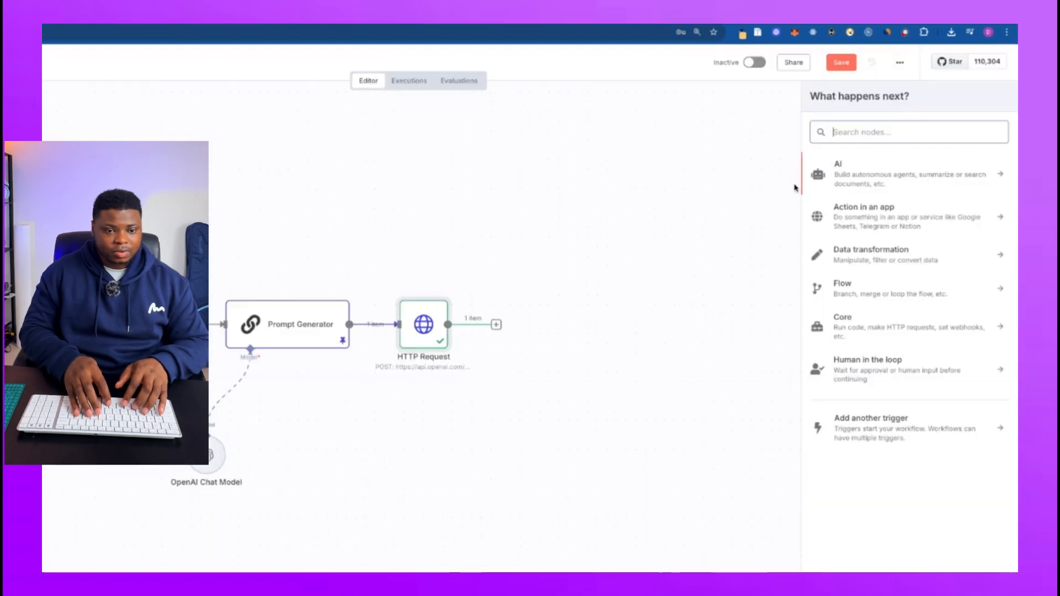
Add a Convert to File node after the HTTP Request node, using the Move Base64 String to File operation.
type("conver")
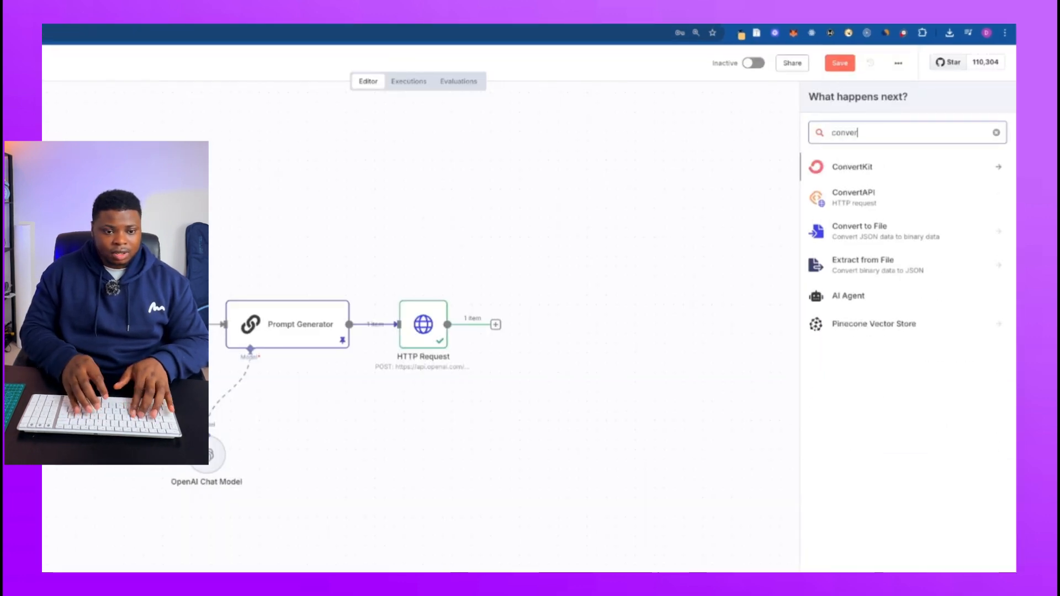
left_click(847, 239)
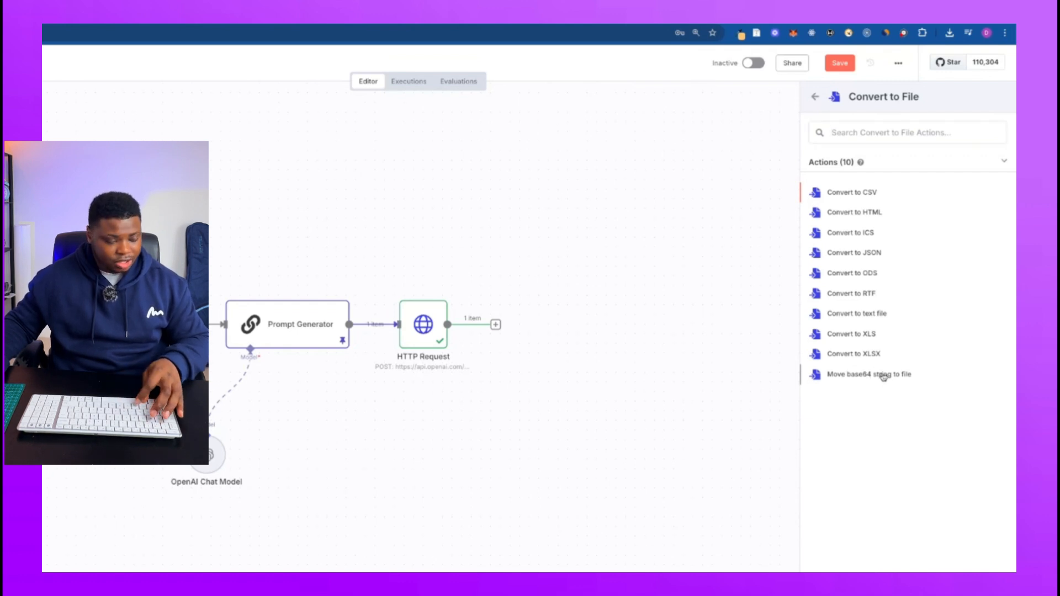
left_click(884, 375)
left_click(454, 155)
type("data[0].b64_json")
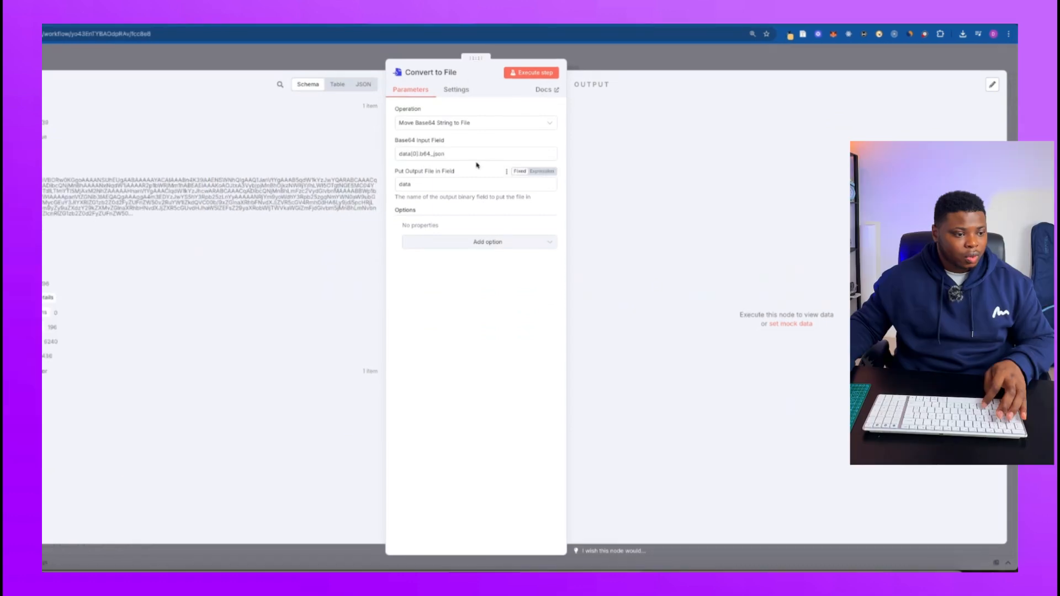
left_click_drag(454, 155, 376, 159)
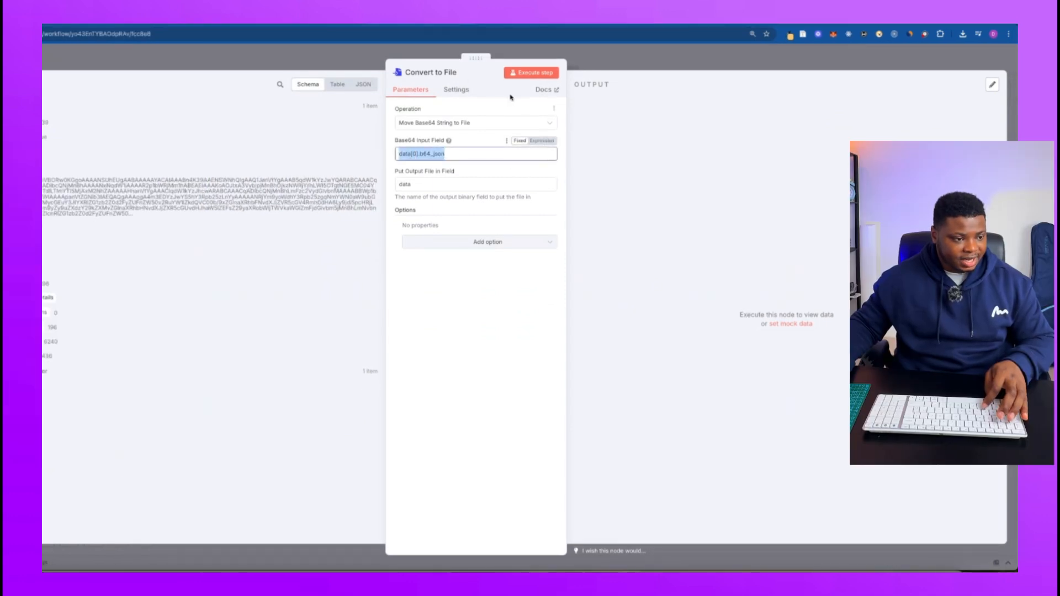
key("BackSpace")
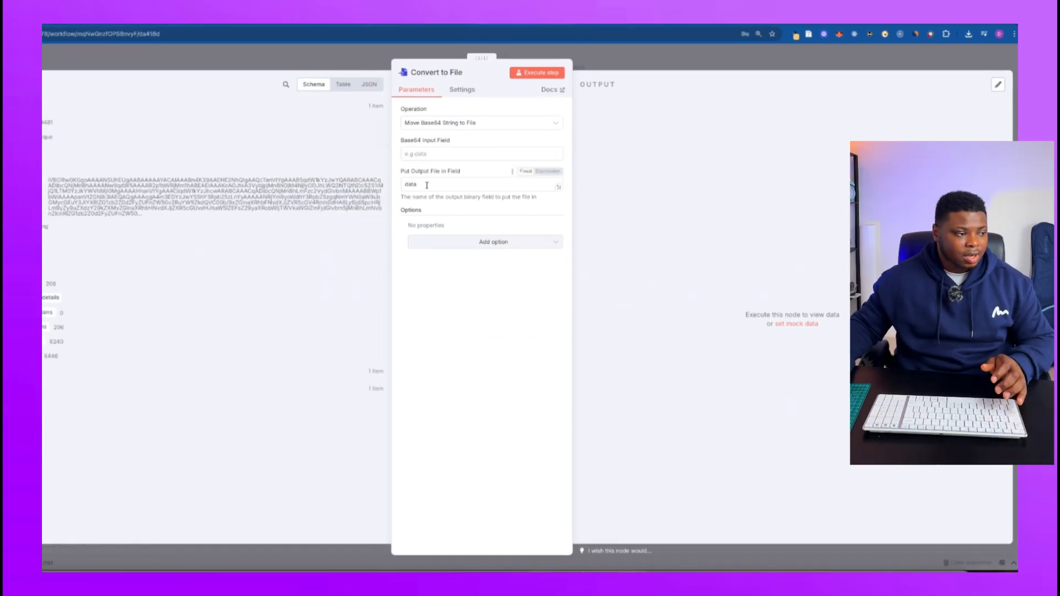
Set the Convert to File node's Base64 input field to data[0].b64_json.
left_click(429, 155)
type("data[0].b64_json")
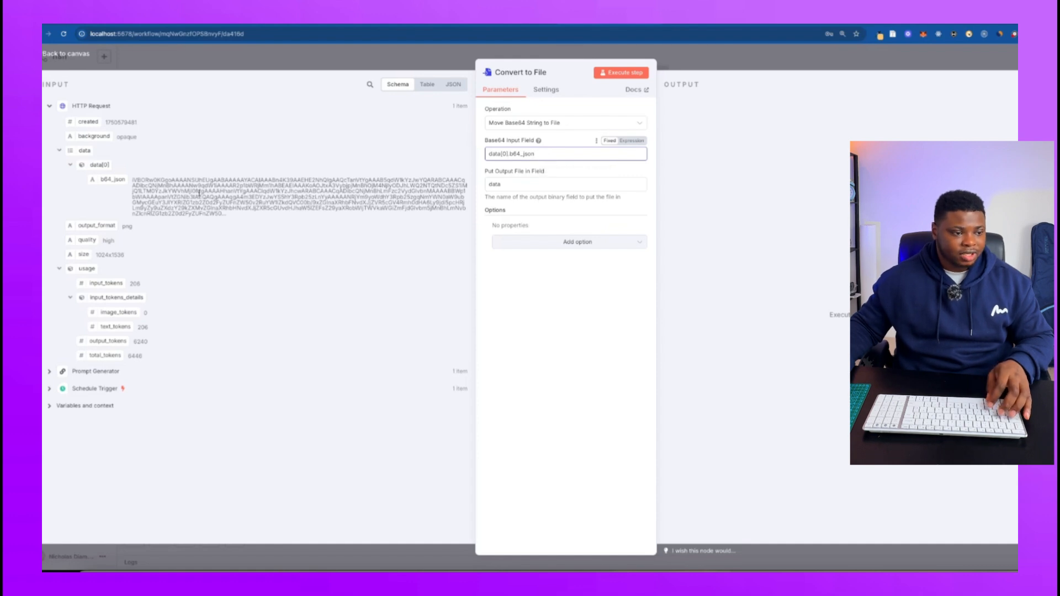
triple_click(545, 155)
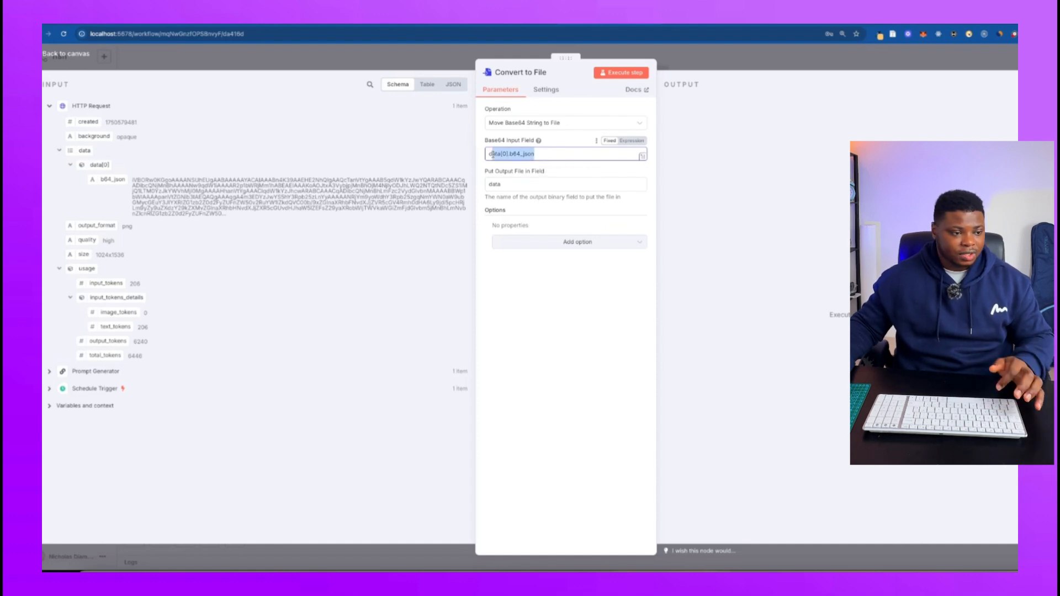
left_click(567, 154)
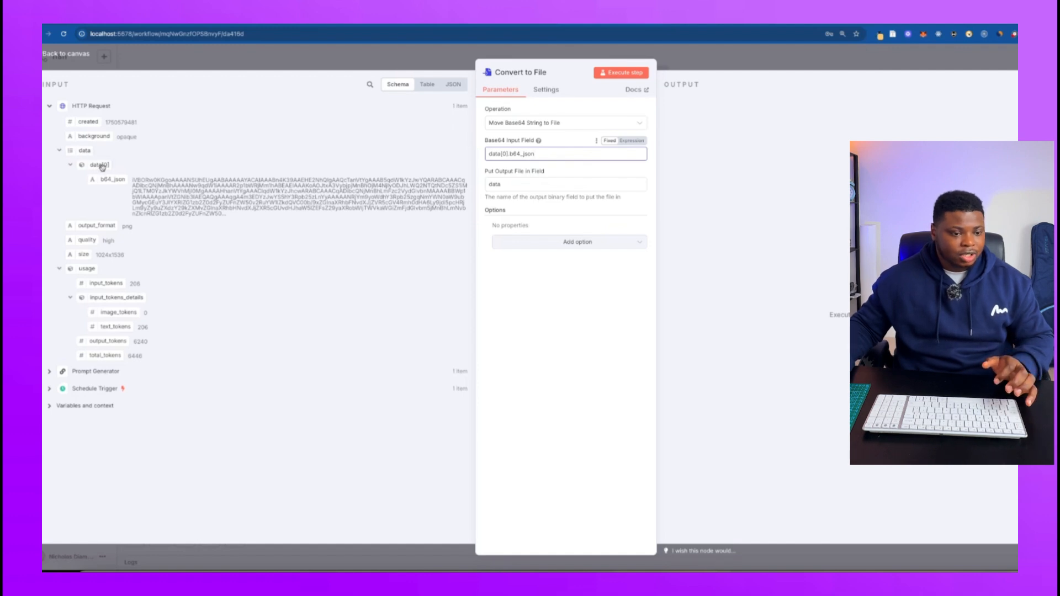
Execute the Convert to File node, view the generated image and return to the canvas.
left_click(623, 75)
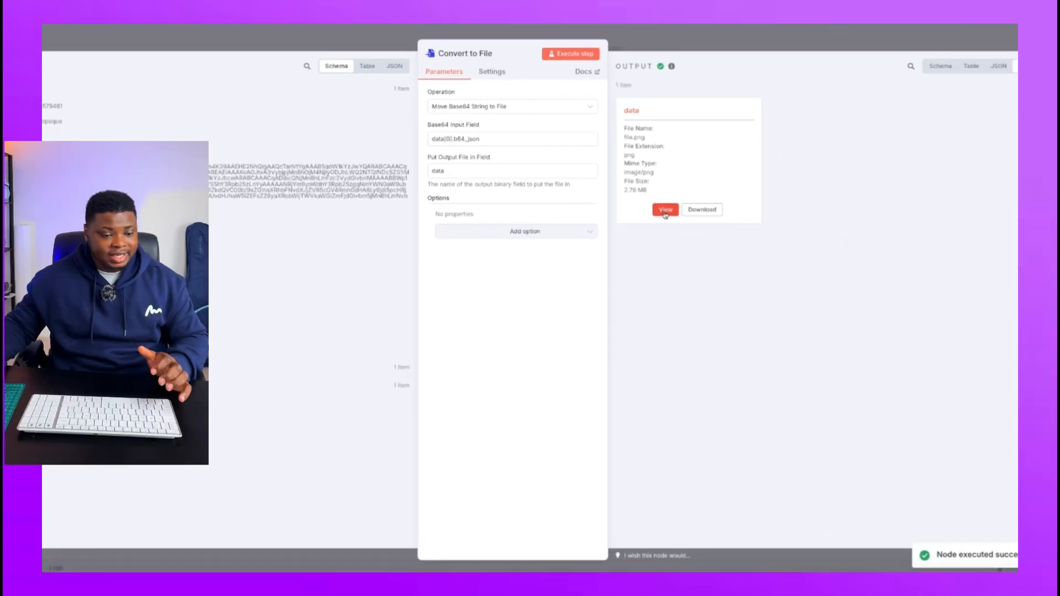
left_click(665, 210)
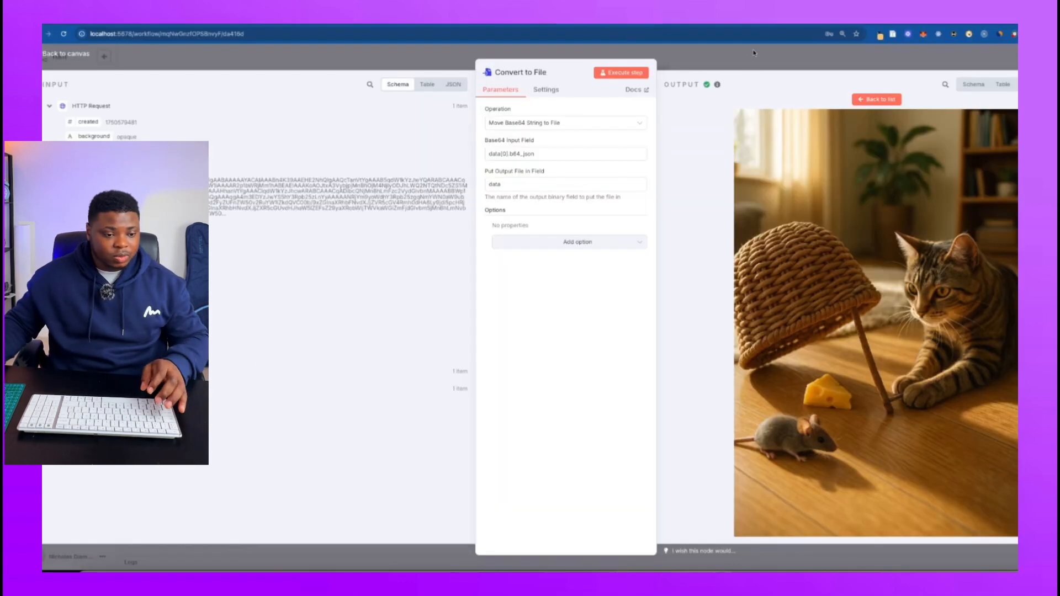
key("Escape")
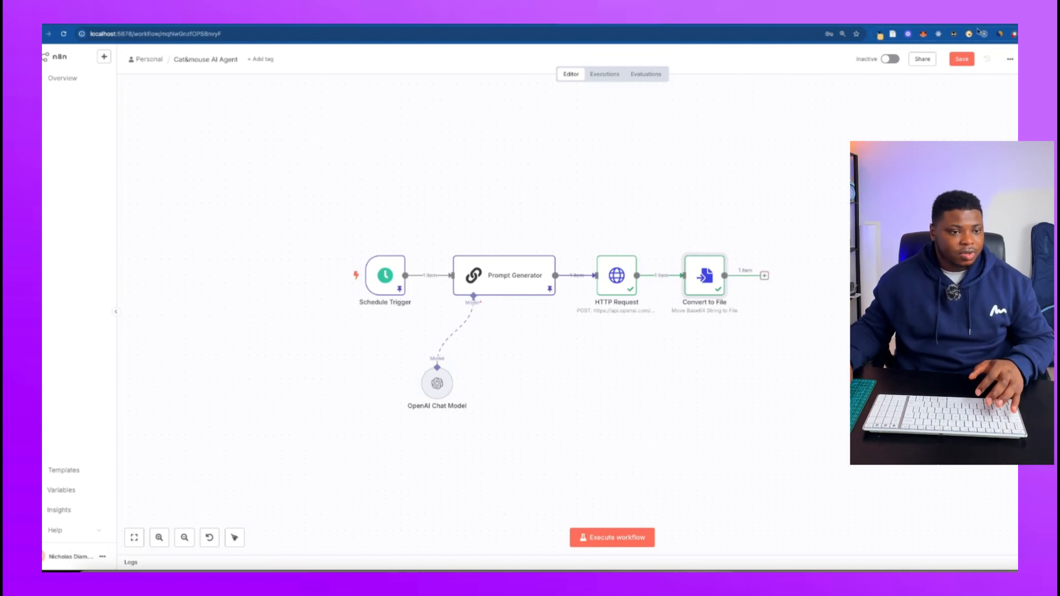
Search the web for supabase in a new browser tab, open the Supabase site and go to its project dashboard.
key("ctrl+t")
type("supa")
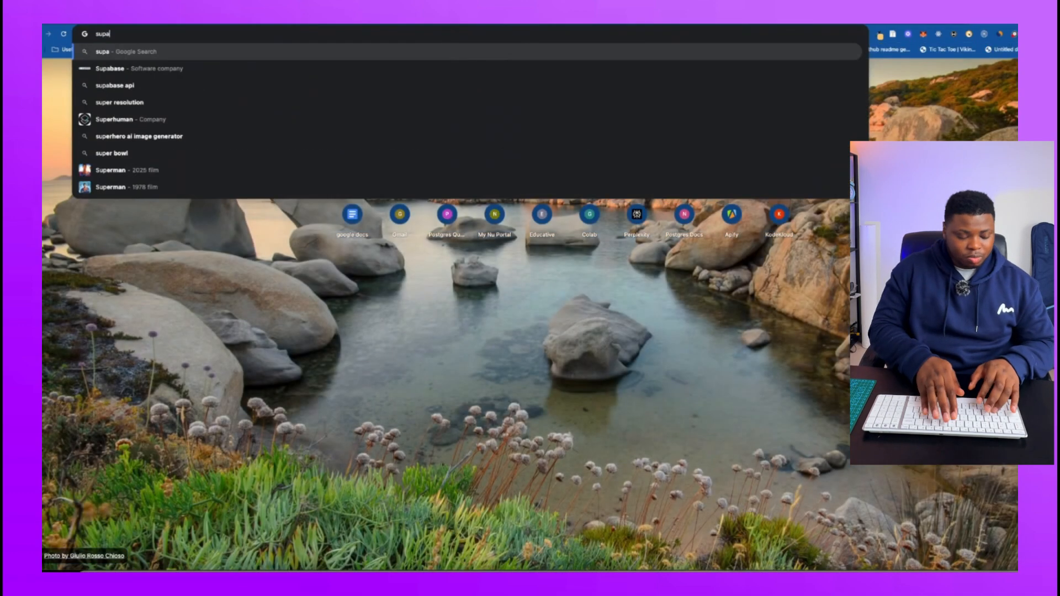
type("base")
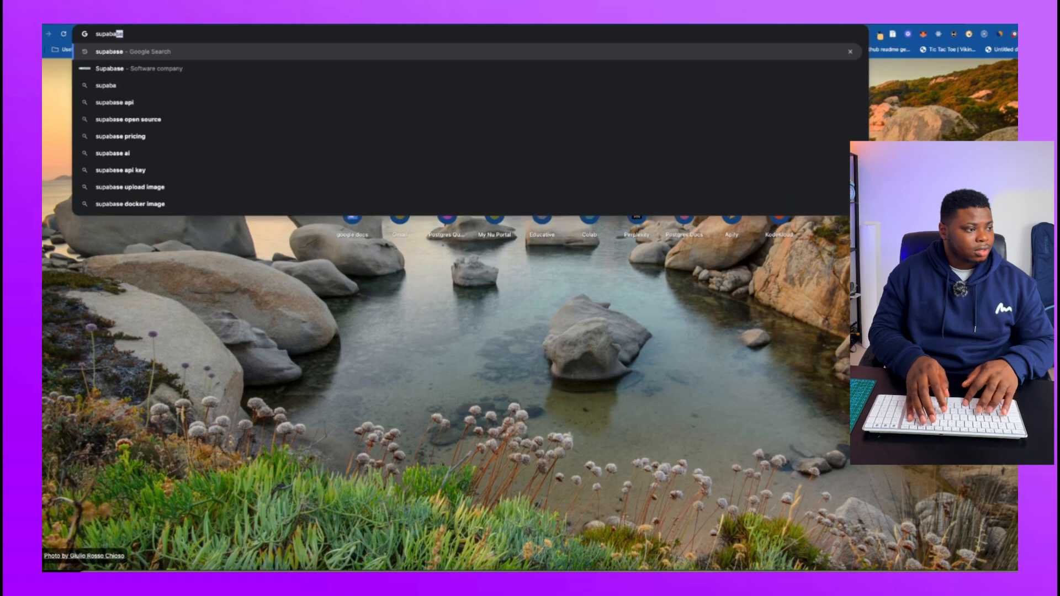
key("Return")
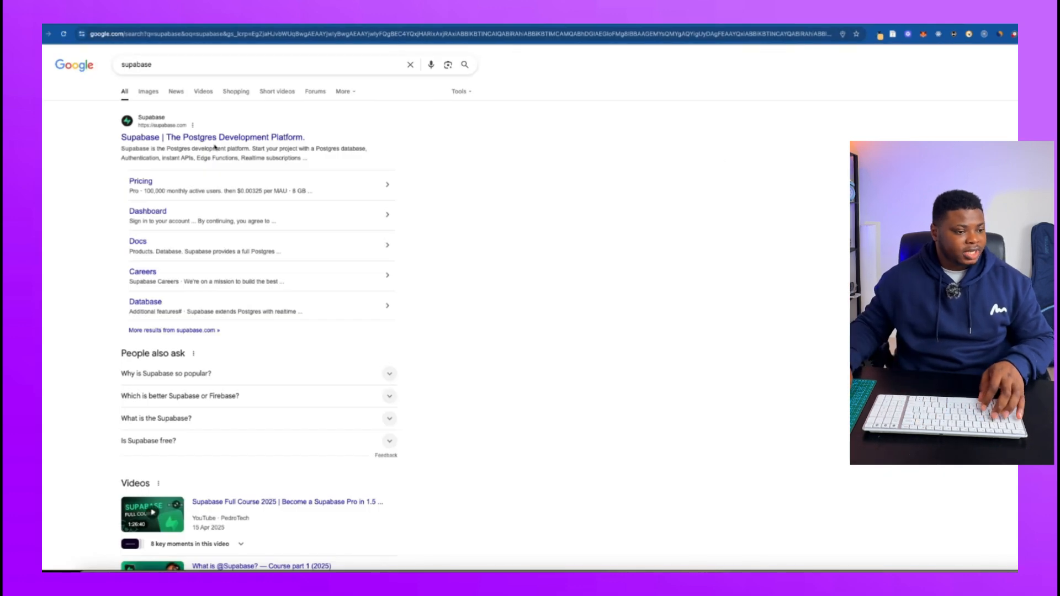
left_click(213, 138)
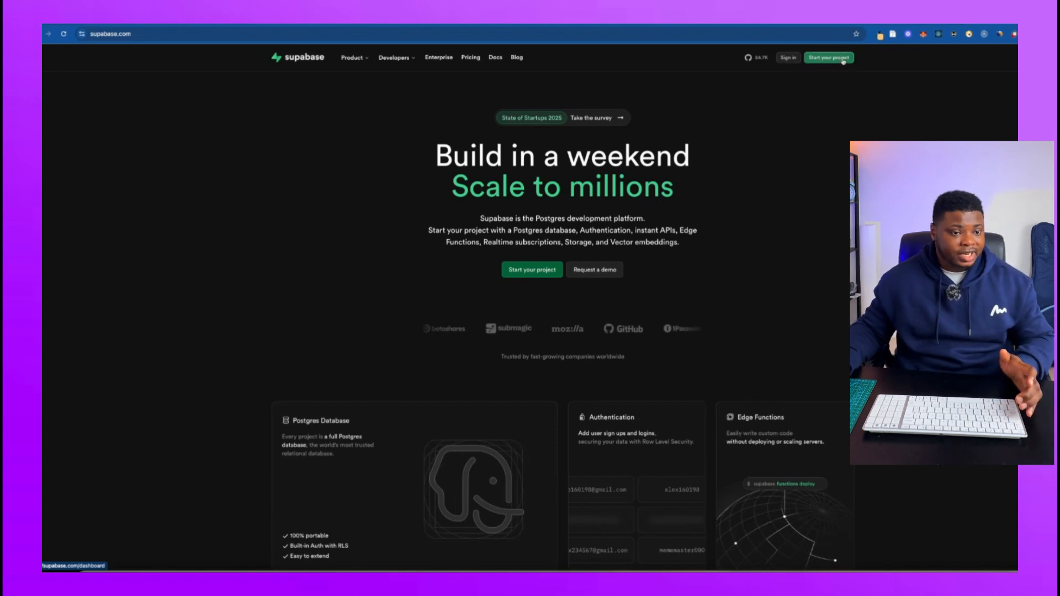
left_click(810, 59)
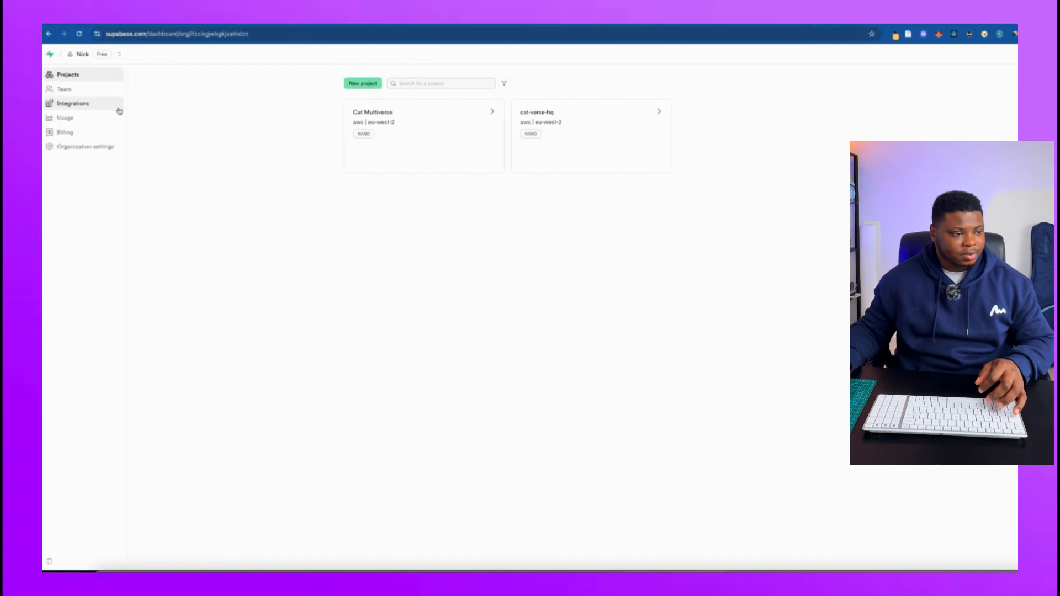
left_click(366, 90)
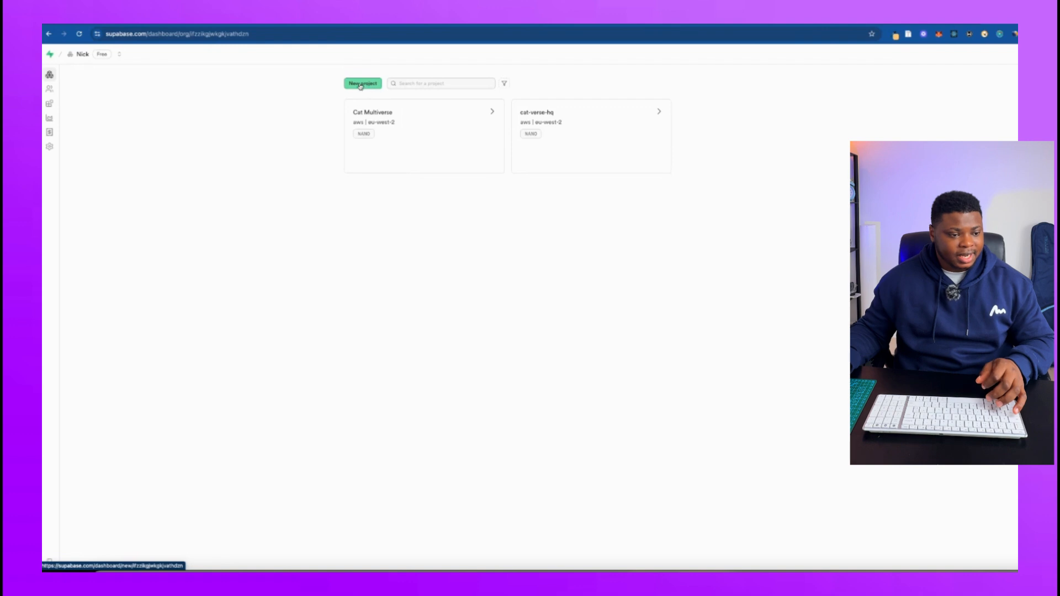
left_click_drag(633, 208, 577, 208)
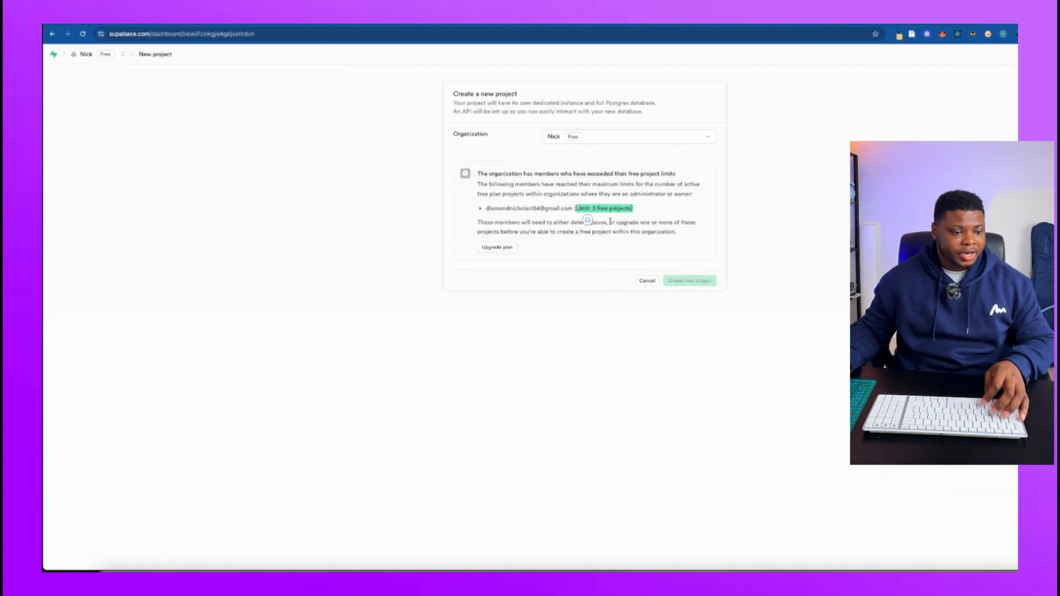
left_click(647, 280)
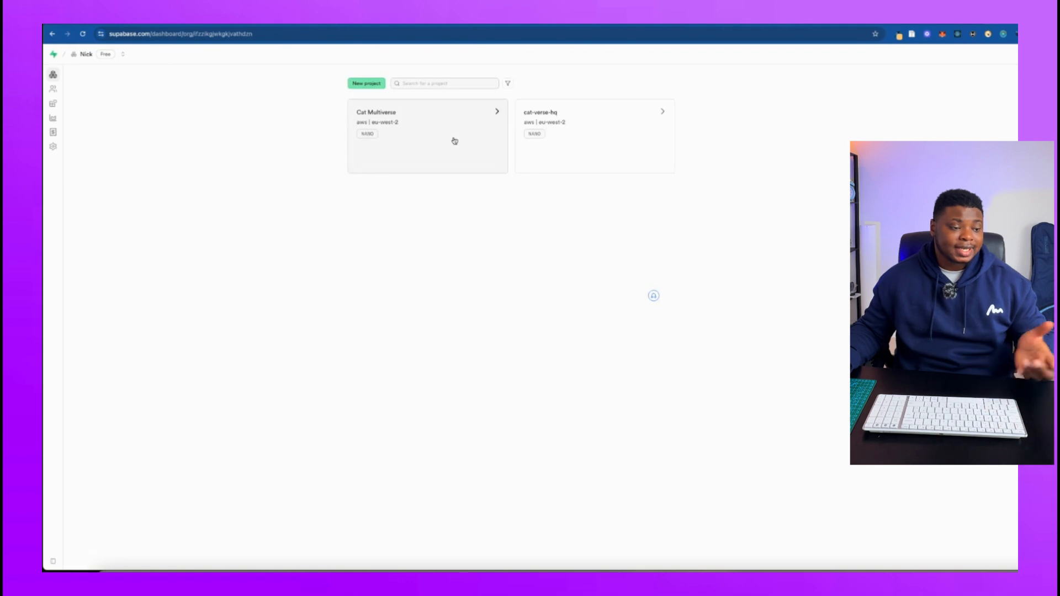
Open the Cat Multiverse project and go to its Storage section.
left_click(424, 124)
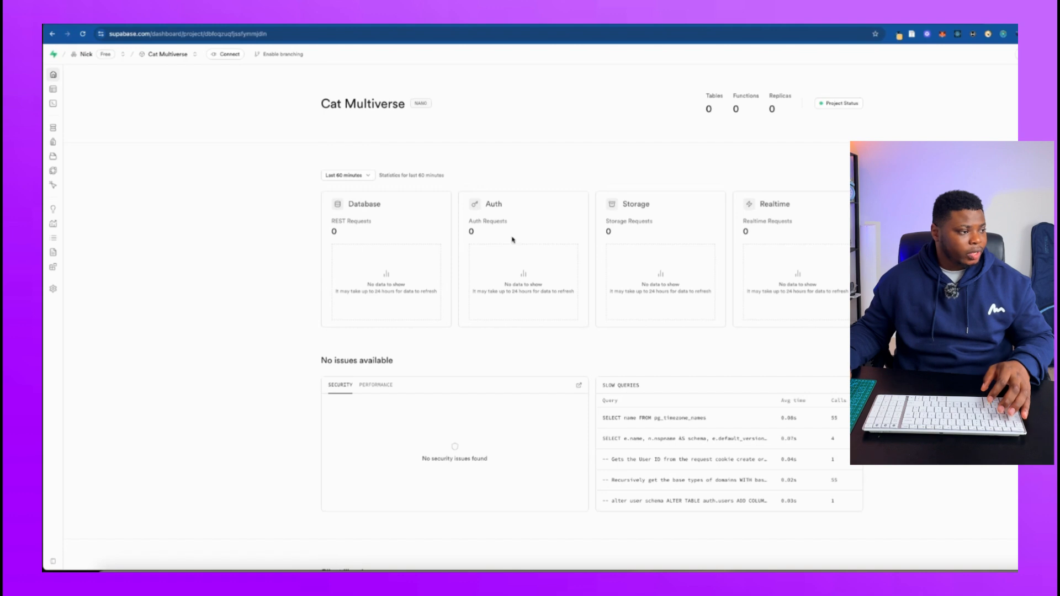
scroll(513, 240, "down", 7)
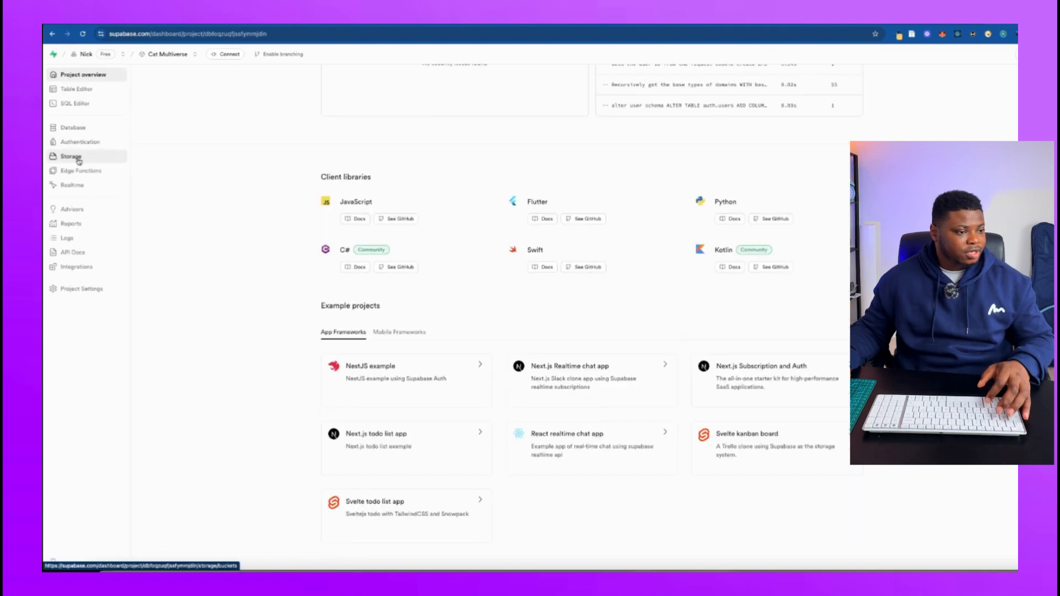
left_click(74, 157)
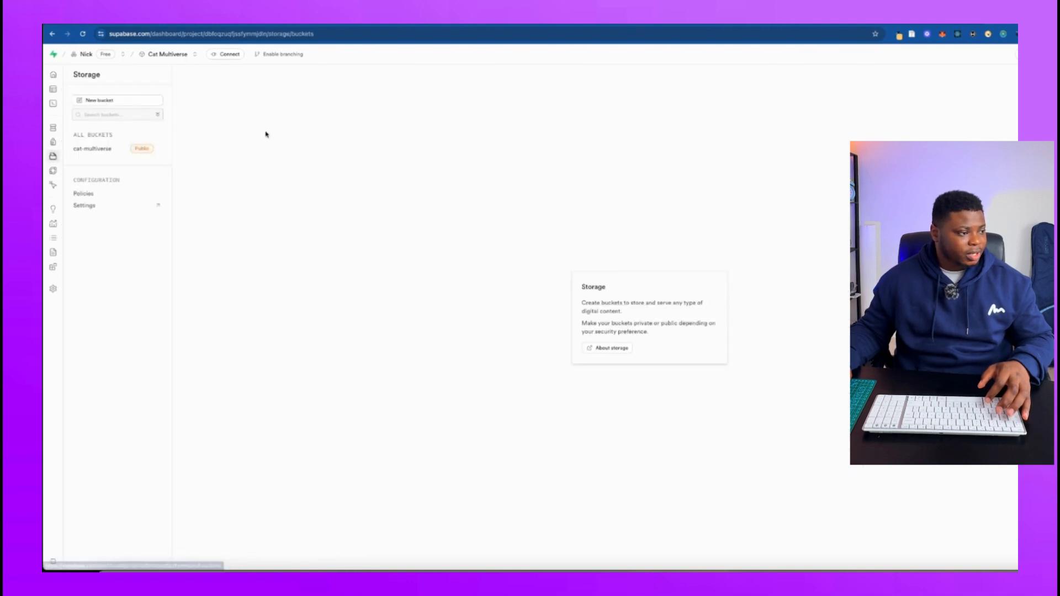
Create a public storage bucket named cat-stories.
left_click(90, 101)
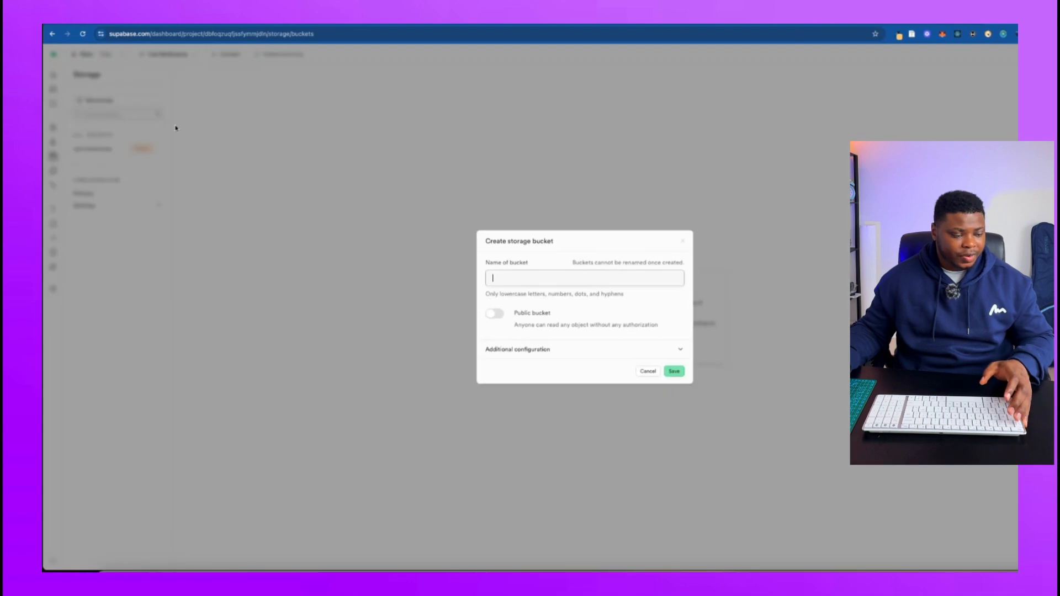
type("cat")
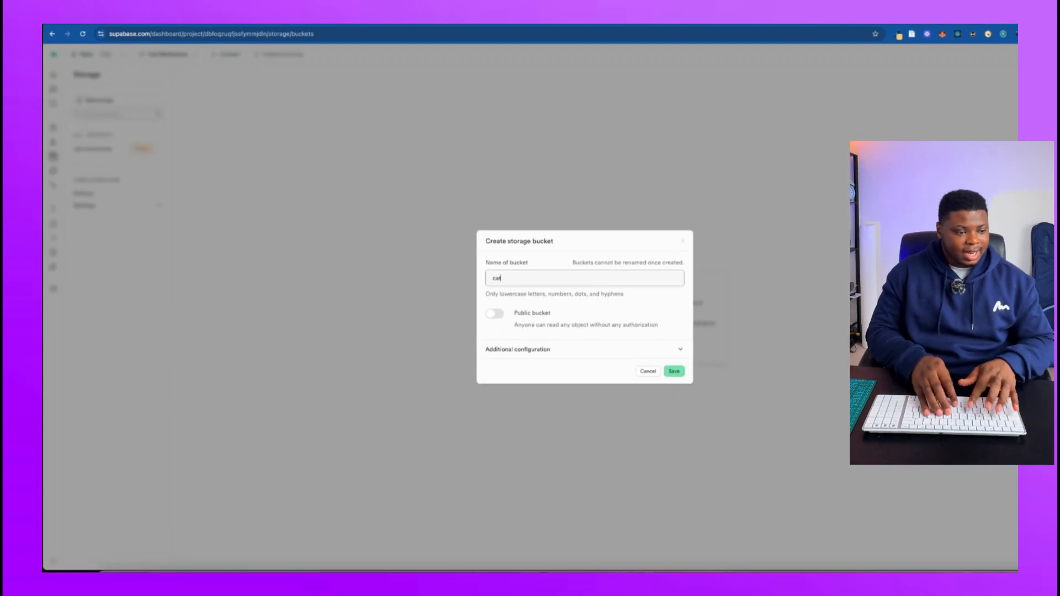
type("-stories")
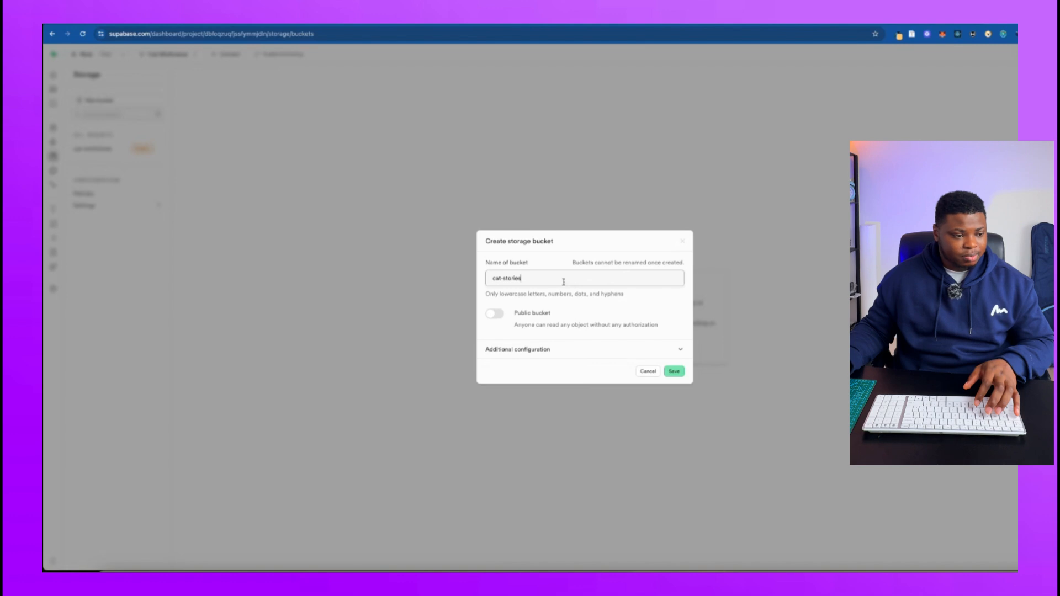
left_click_drag(531, 281, 485, 281)
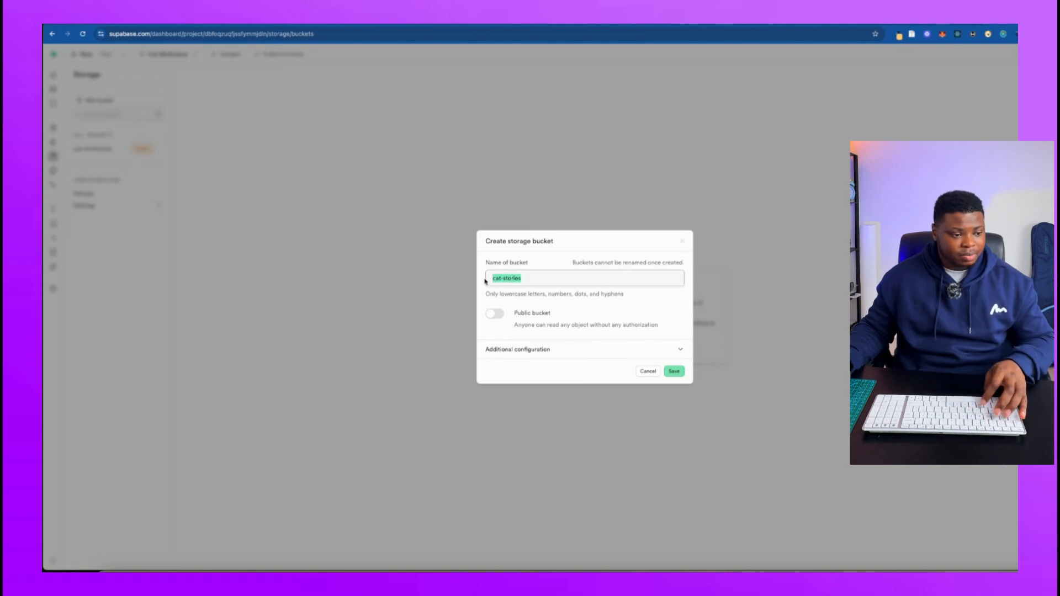
left_click(494, 316)
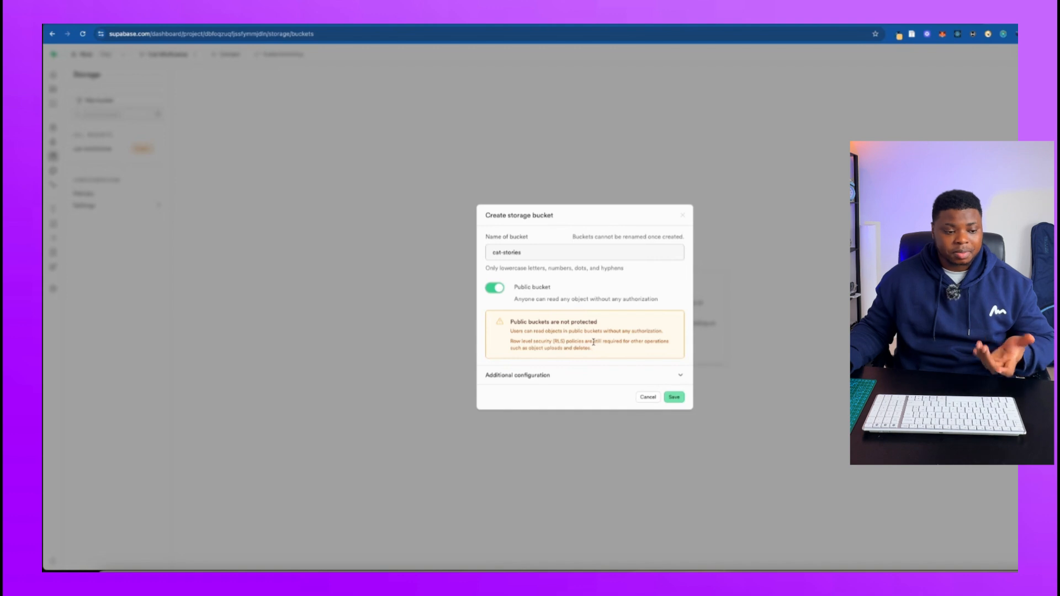
left_click(671, 395)
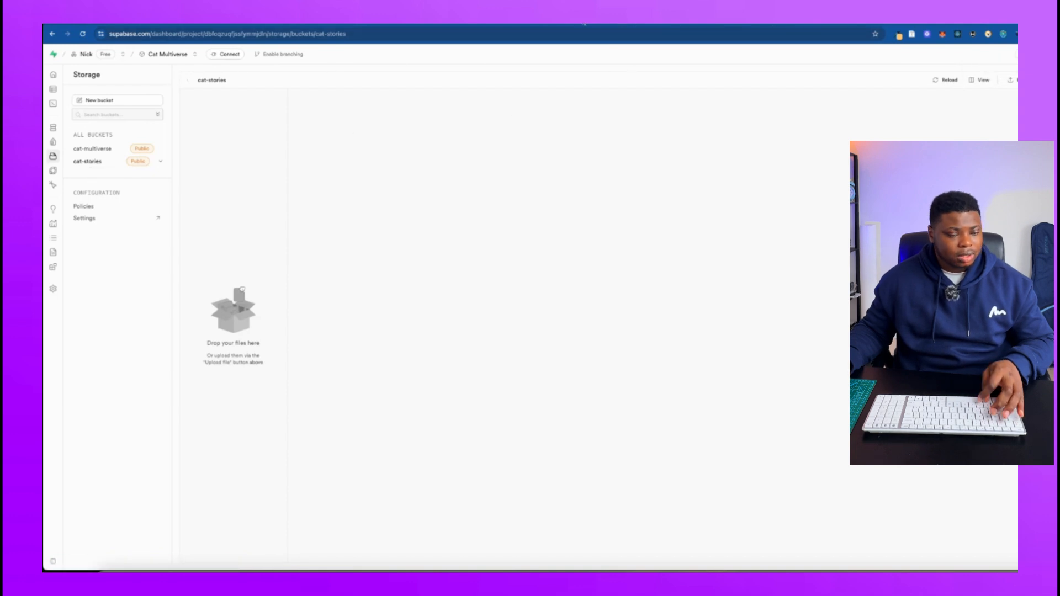
Switch back to n8n and add an HTTP Request node with the POST method after the Convert to File node.
key("ctrl+Tab")
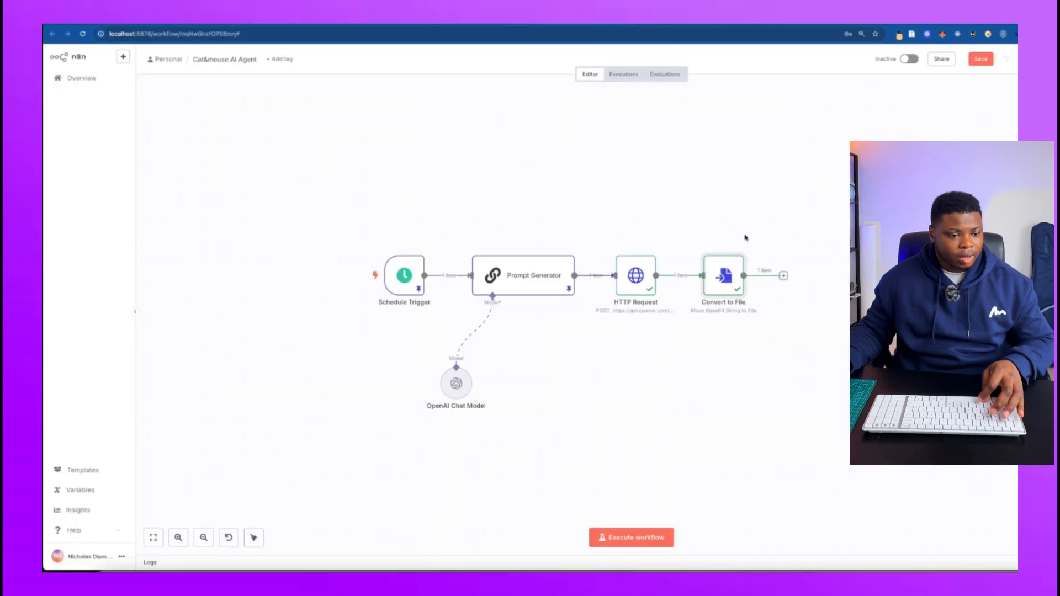
left_click(784, 276)
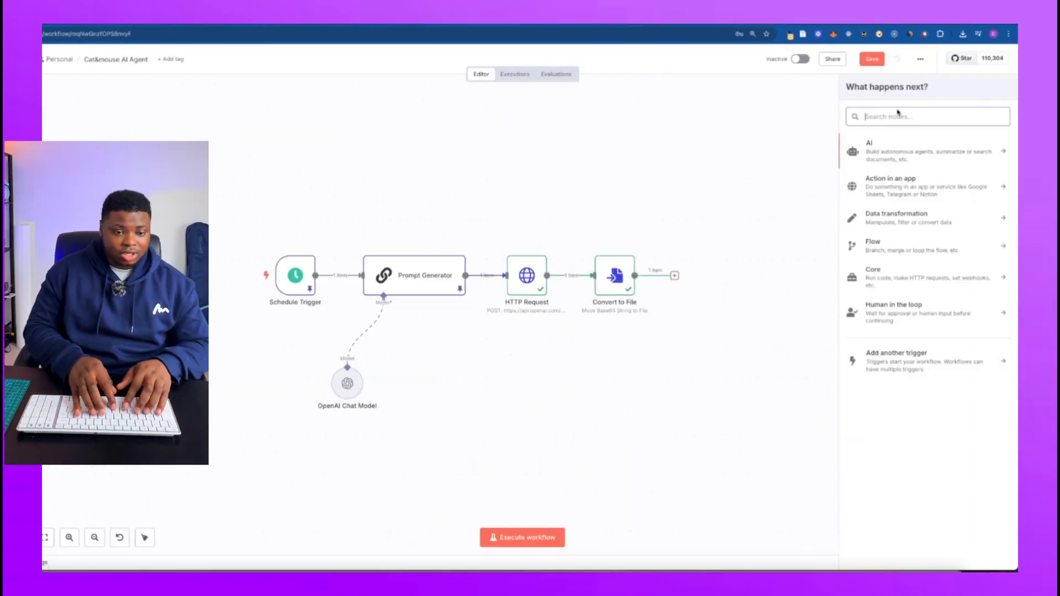
type("http")
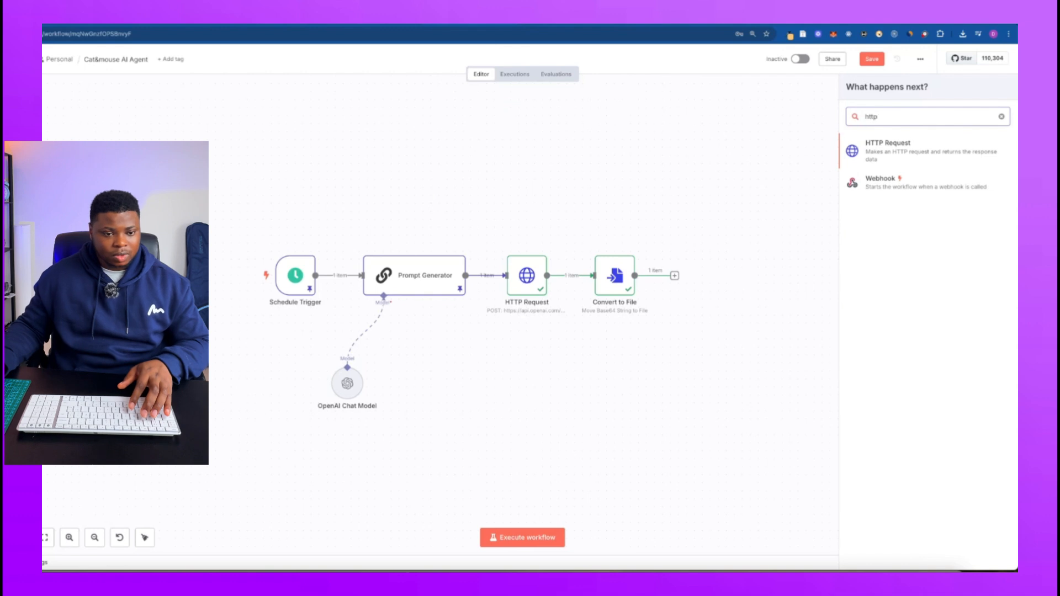
left_click(886, 158)
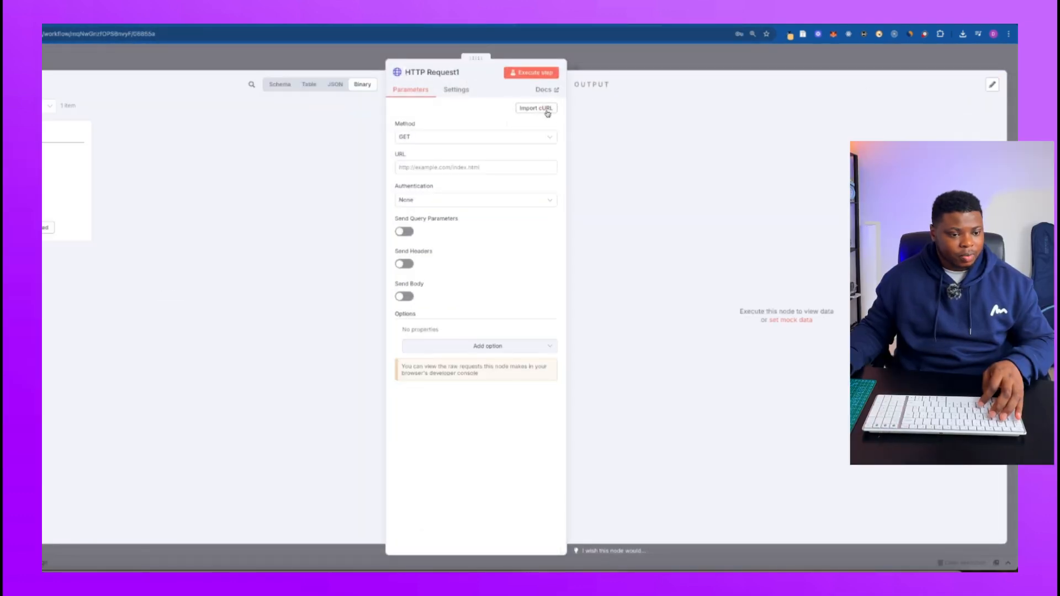
left_click(533, 137)
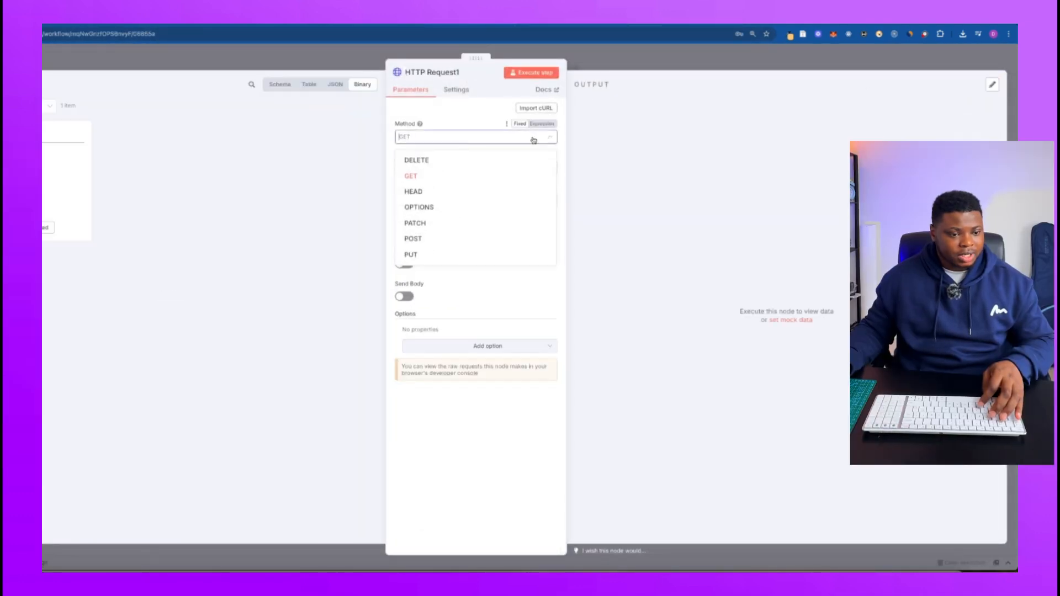
left_click(414, 241)
key("Escape")
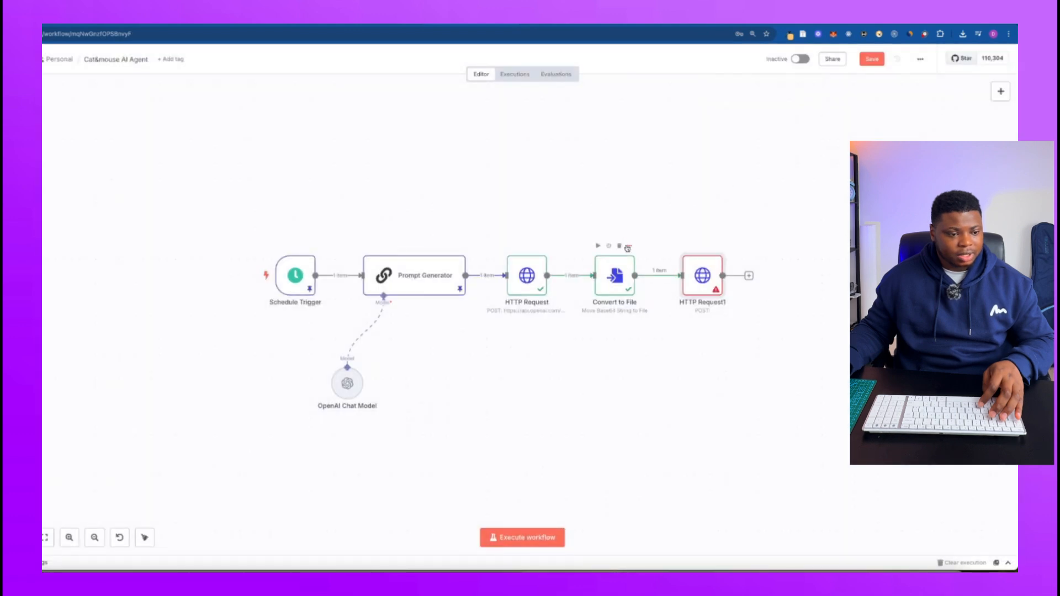
Pin the output data of the Convert to File node.
left_click(627, 248)
left_click(659, 320)
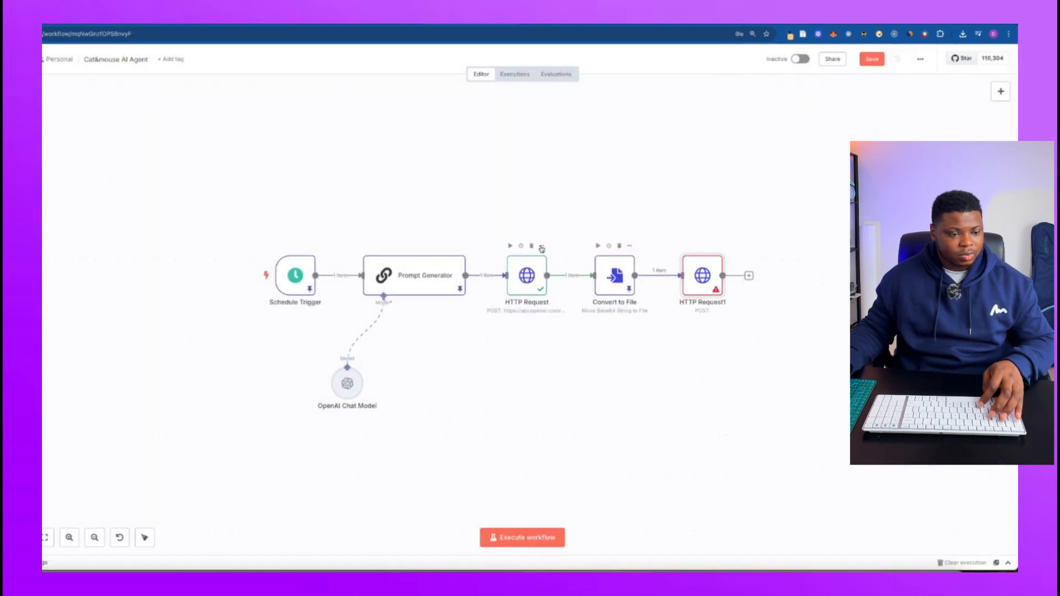
Pin the output data of the first HTTP Request node.
left_click(542, 246)
left_click(552, 312)
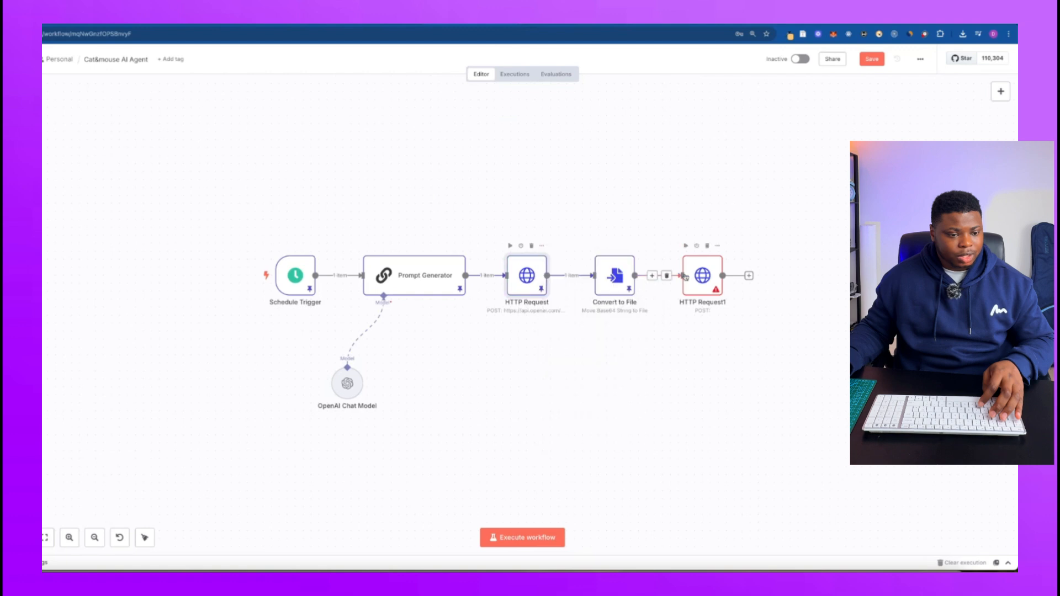
Set the HTTP Request1 node's URL to the project's Supabase address plus /storage/v1/object/cat-multiverse/{{ $now.format('yyyyMMddHHmmss')}}_image.png.
double_click(702, 275)
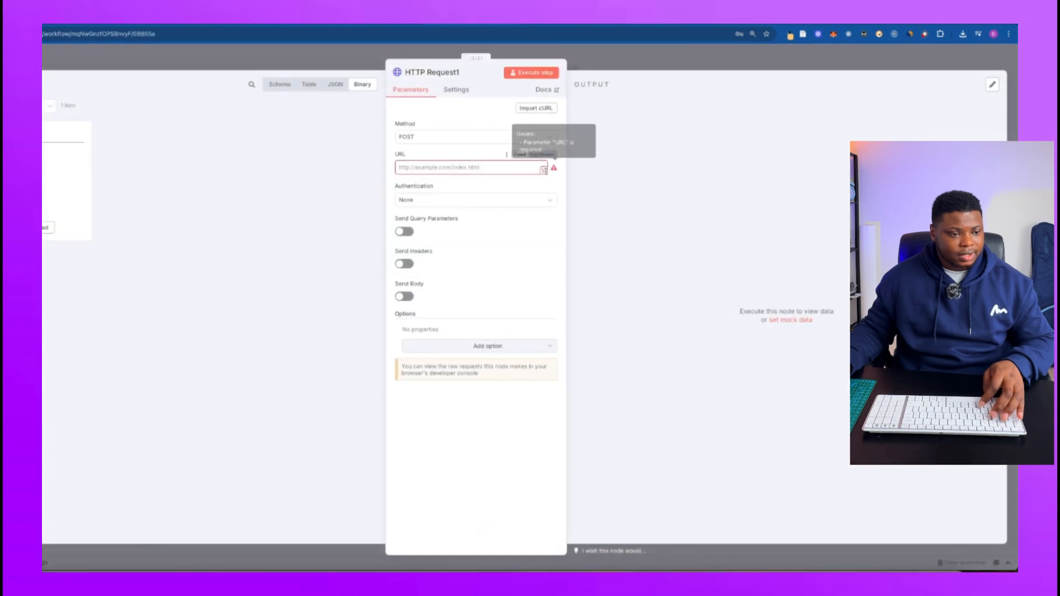
left_click(544, 171)
type("https://dbfoqzuqfjssfymmjdln.supabase.co/storage/v1/object/cat-multiverse/{{ $now.format('yyyyMMddHHmmss')}}_image.png")
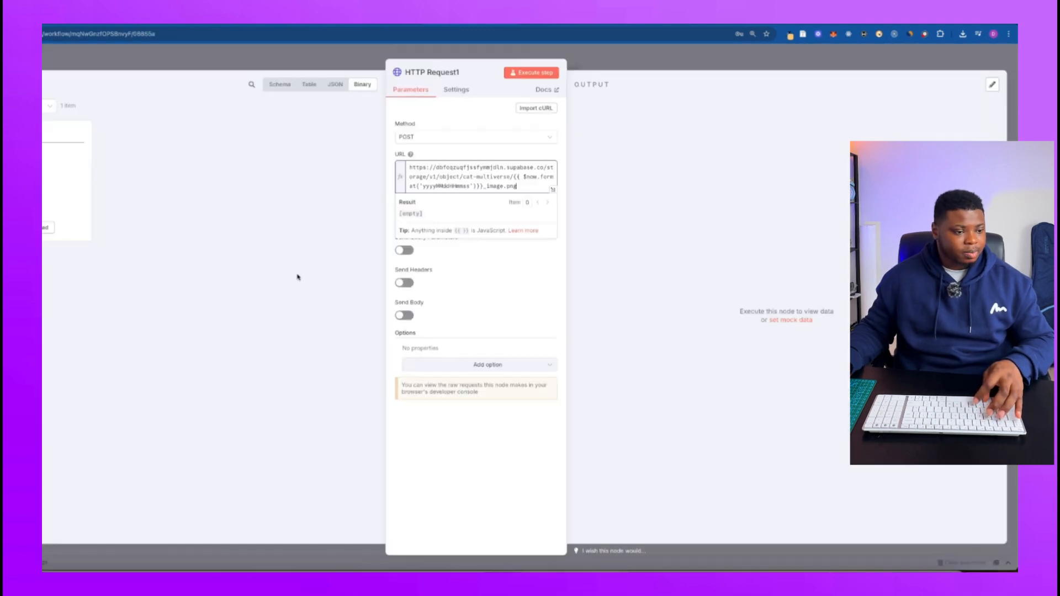
Expand the URL expression and examine its project address, storage path, bucket and file name parts.
left_click(553, 189)
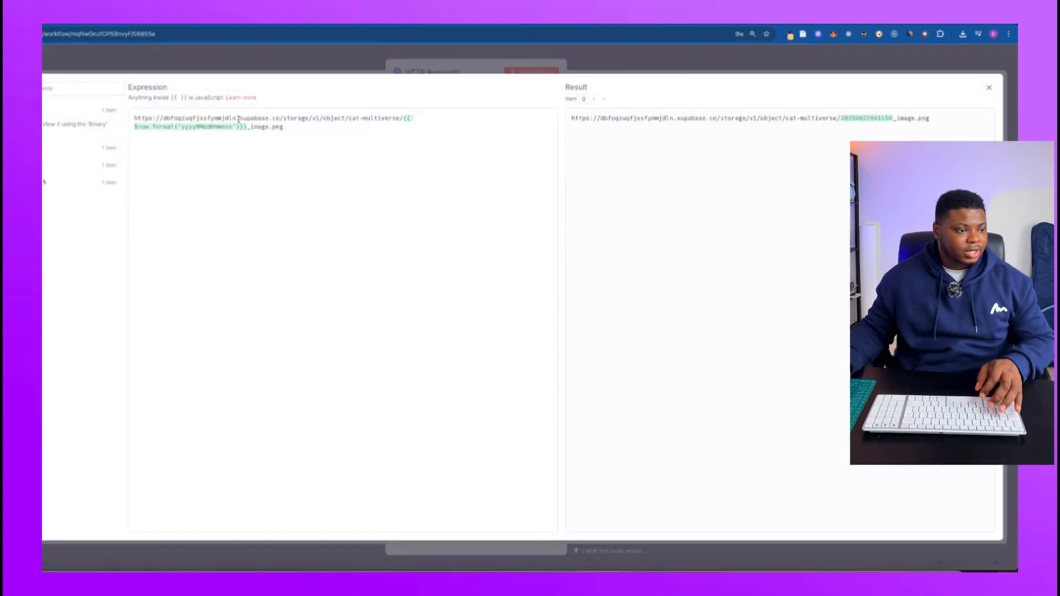
left_click_drag(133, 119, 278, 117)
double_click(298, 118)
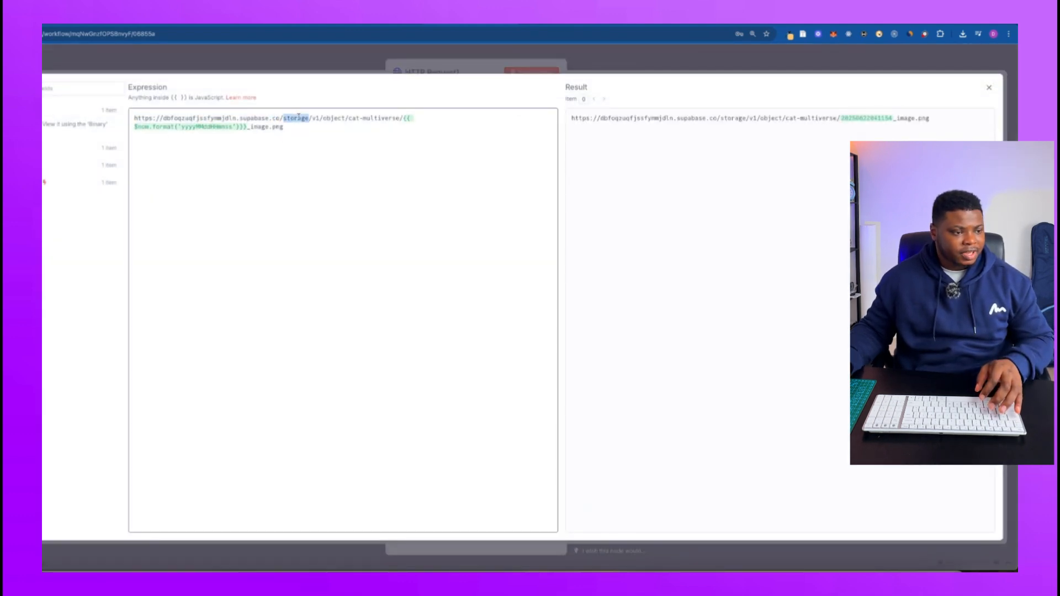
double_click(341, 118)
double_click(376, 117)
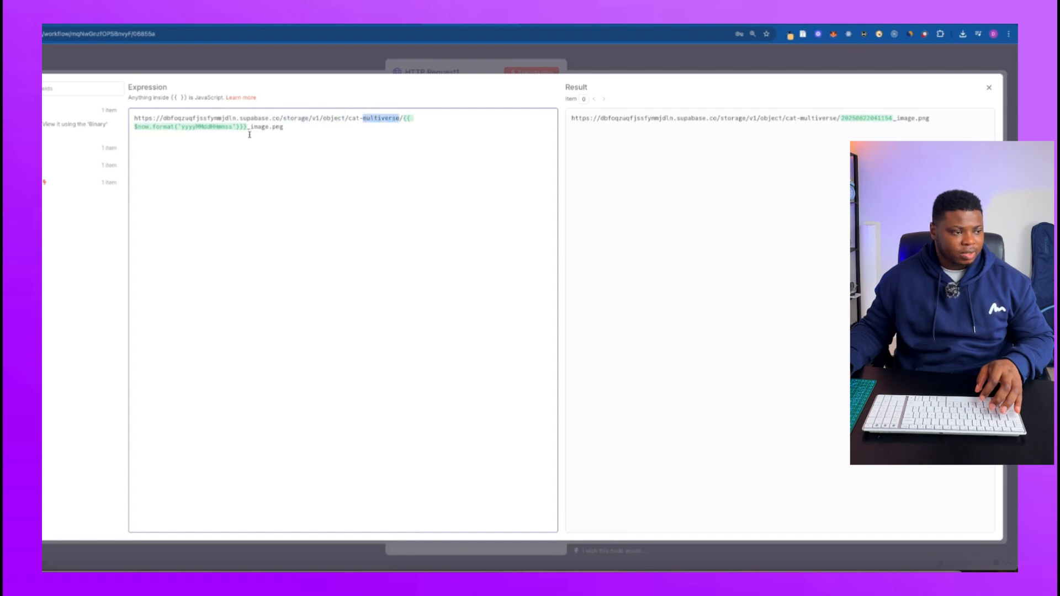
left_click_drag(285, 128, 134, 128)
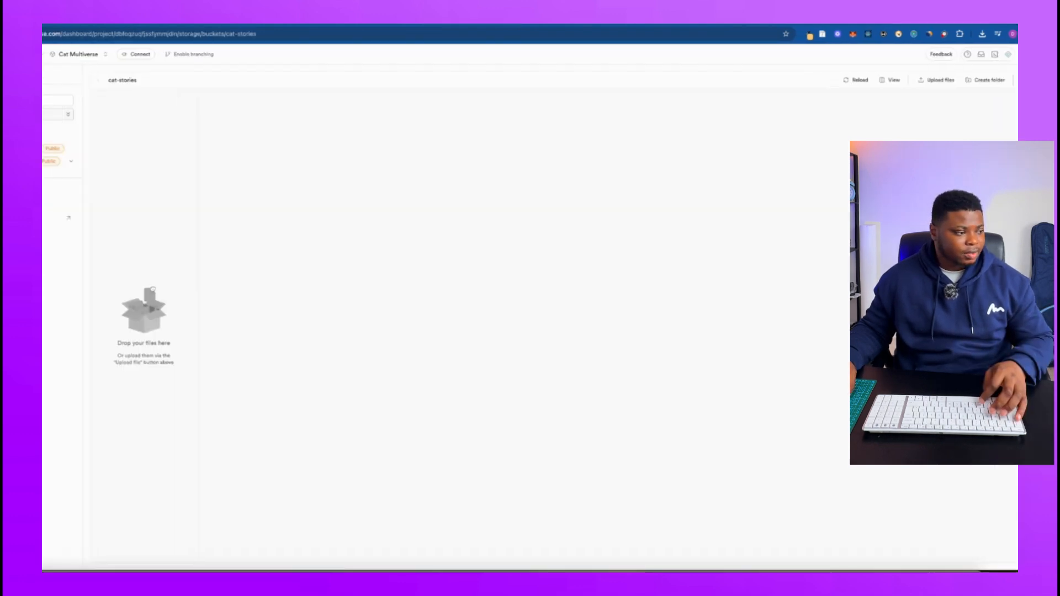
Switch to Supabase and copy the project URL from the Data API settings of the Cat Multiverse project.
left_click(51, 252)
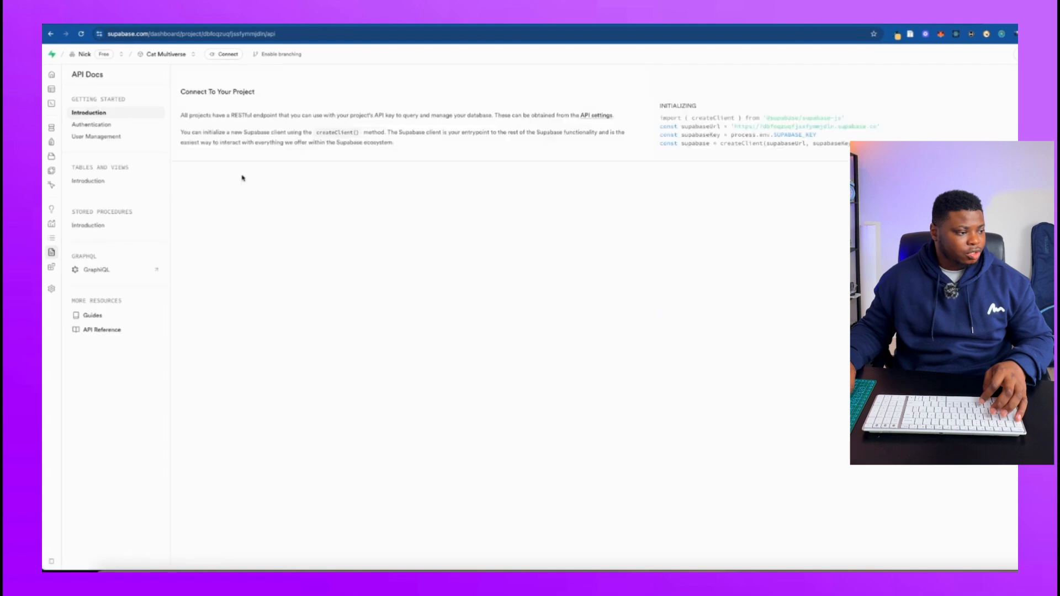
left_click(53, 267)
left_click(70, 289)
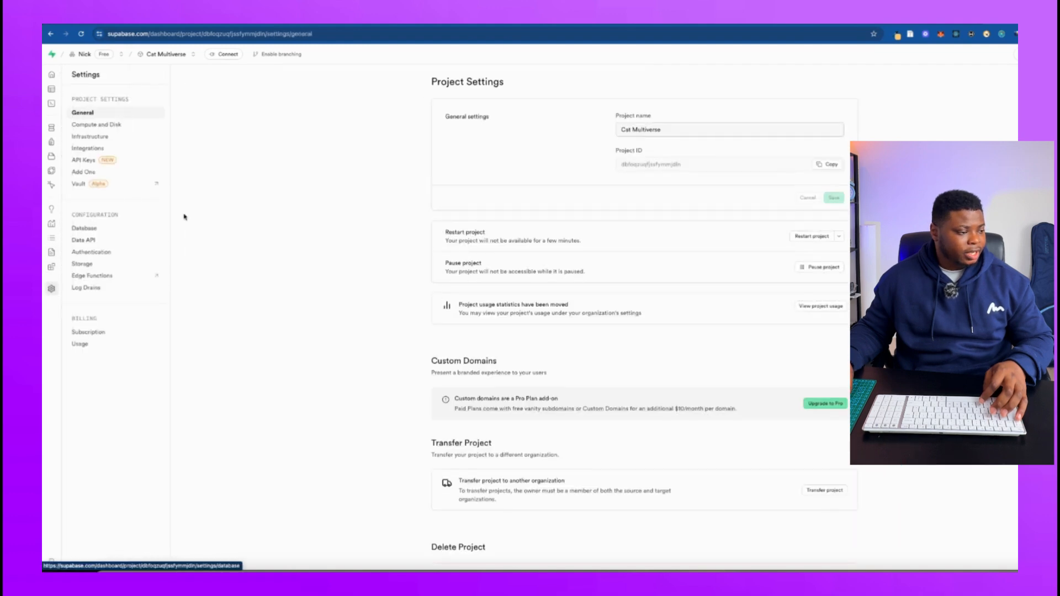
left_click(82, 160)
left_click(82, 228)
left_click(83, 240)
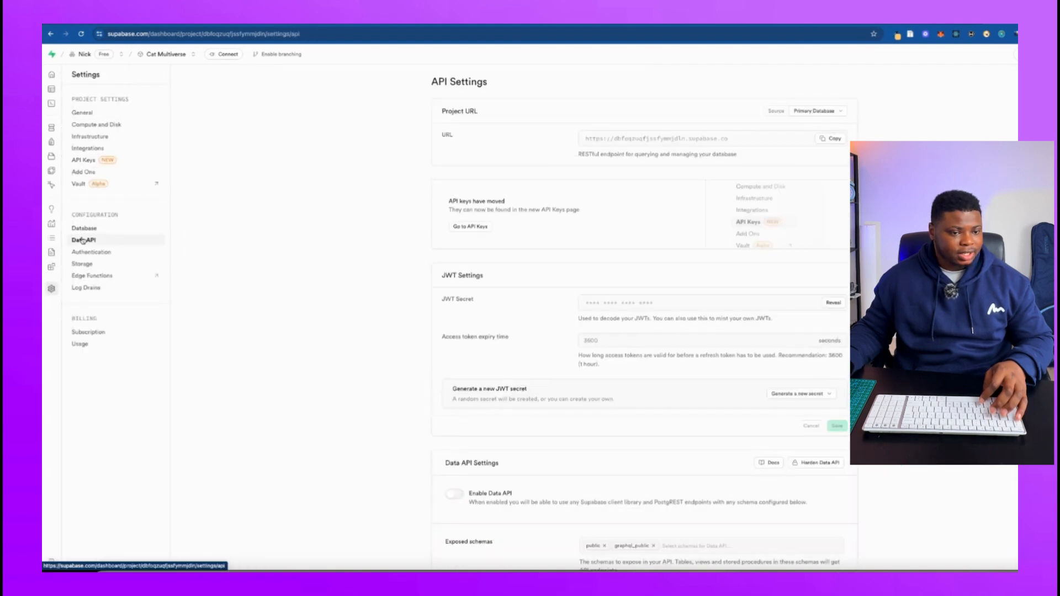
left_click(823, 140)
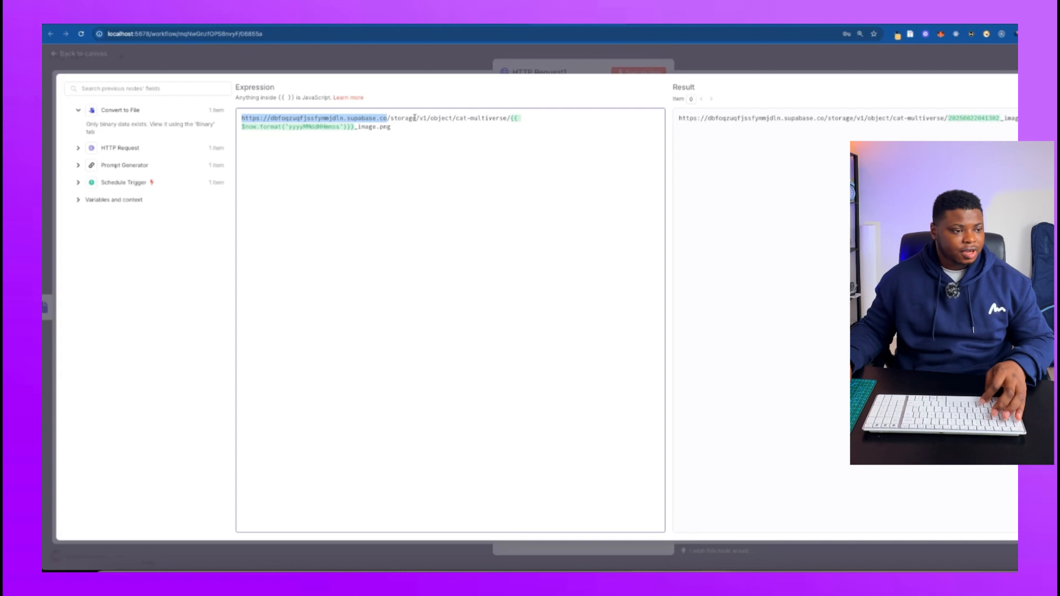
Back in n8n, examine the storage path, cat-multiverse bucket, timestamp format and _image suffix in the URL expression, and close it.
double_click(402, 119)
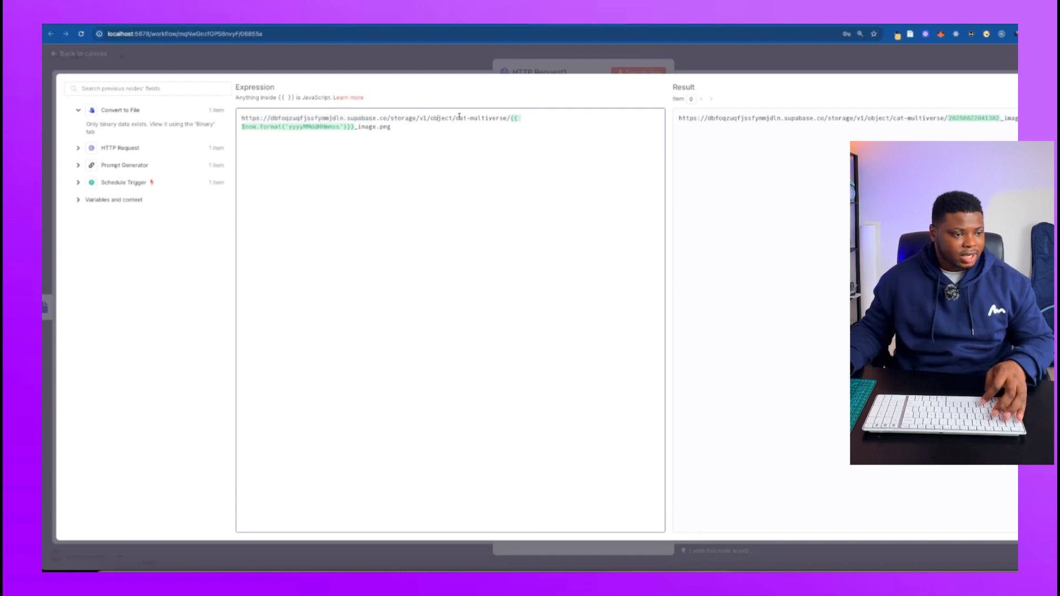
left_click_drag(457, 118, 503, 116)
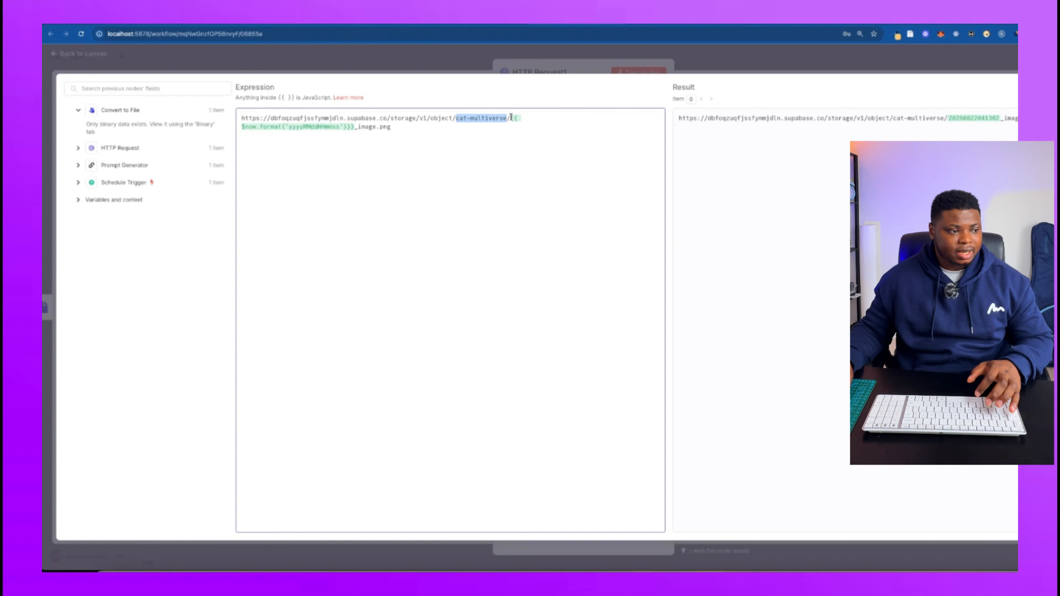
left_click_drag(511, 118, 513, 141)
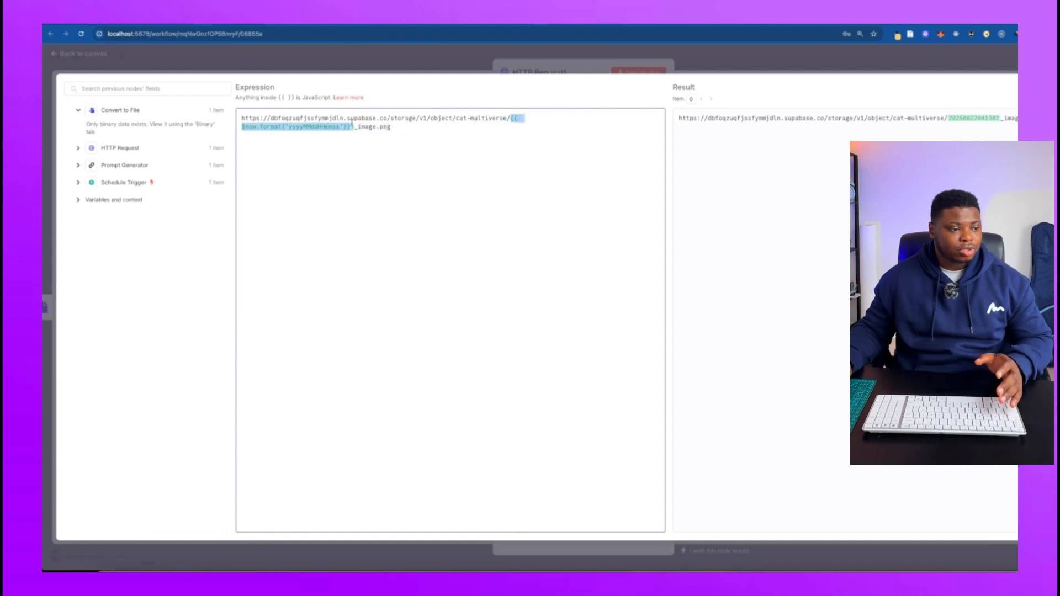
left_click(530, 117)
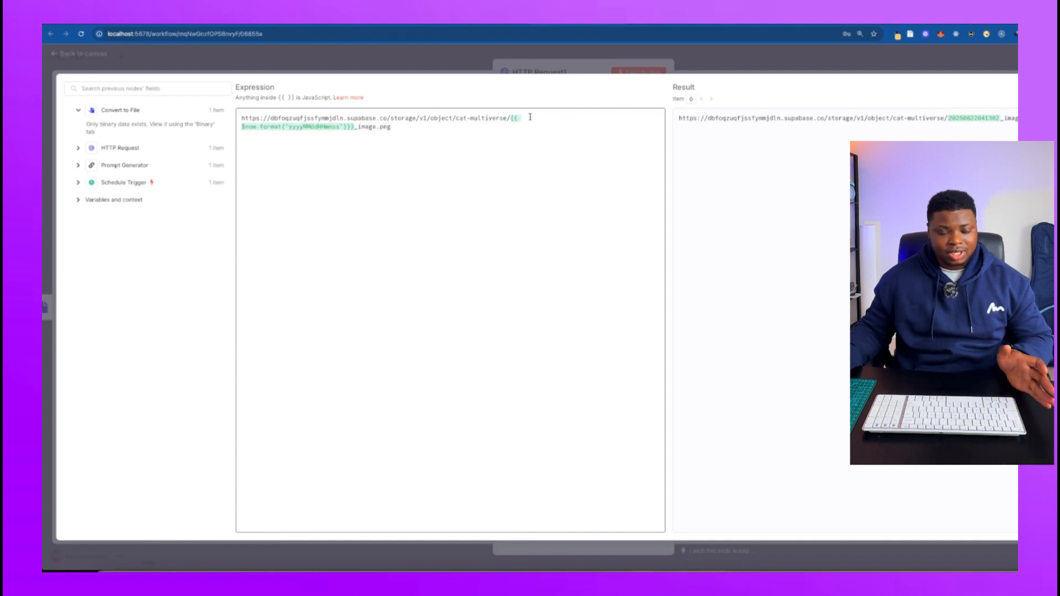
double_click(308, 126)
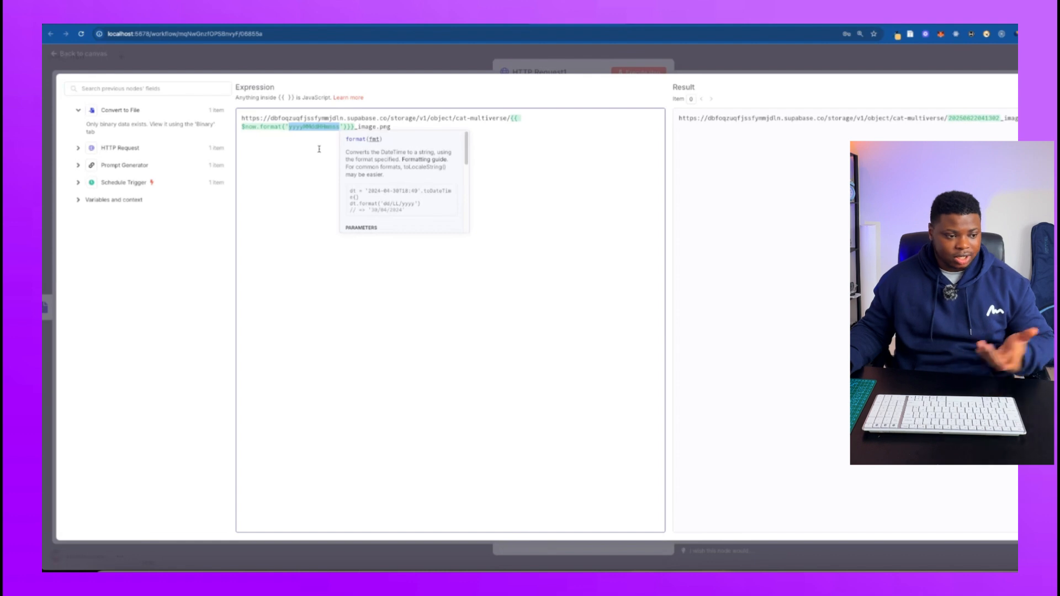
double_click(359, 128)
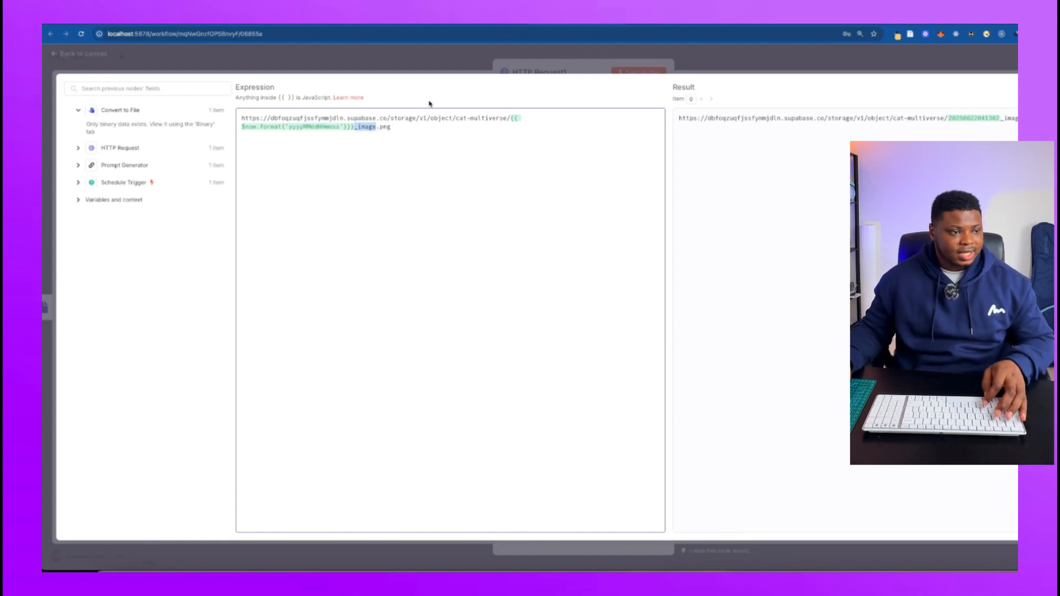
left_click(442, 66)
Set the HTTP Request1 node's authentication to Predefined Credential Type with the Supabase API credential type.
left_click(575, 228)
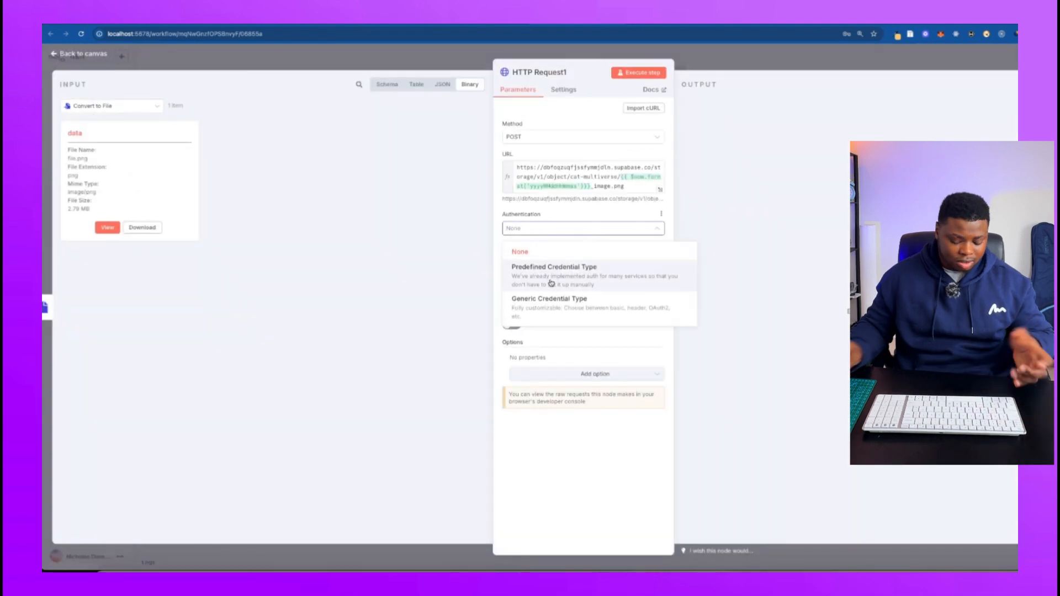
left_click(551, 284)
type("s")
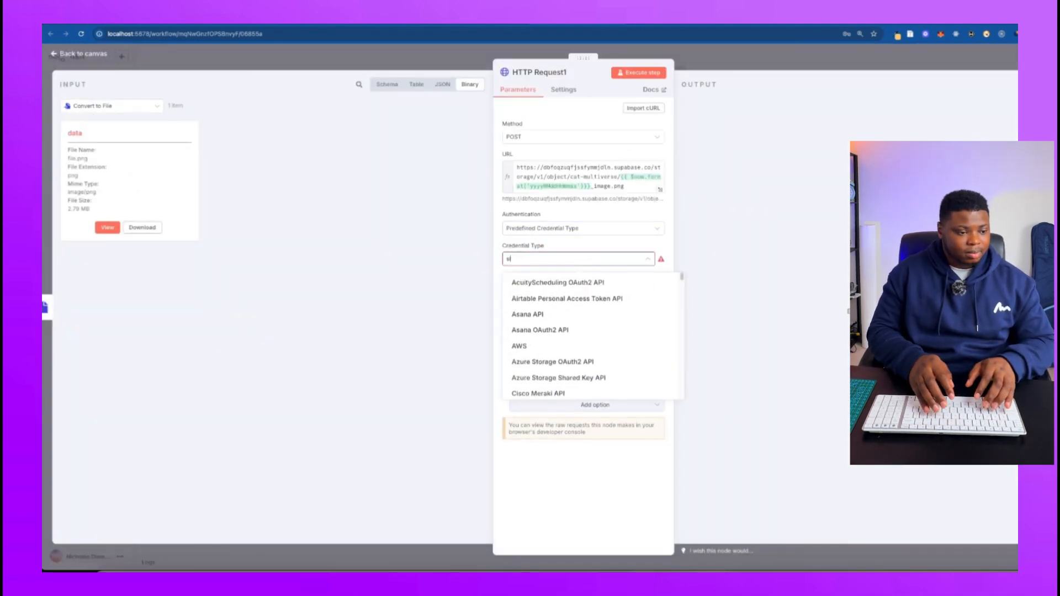
type("up")
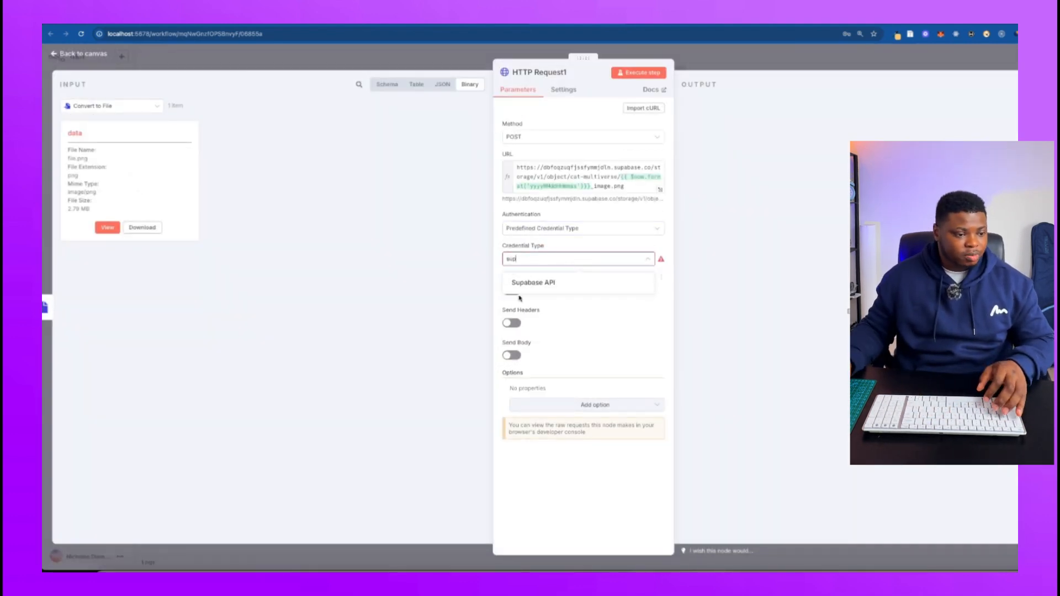
left_click(549, 283)
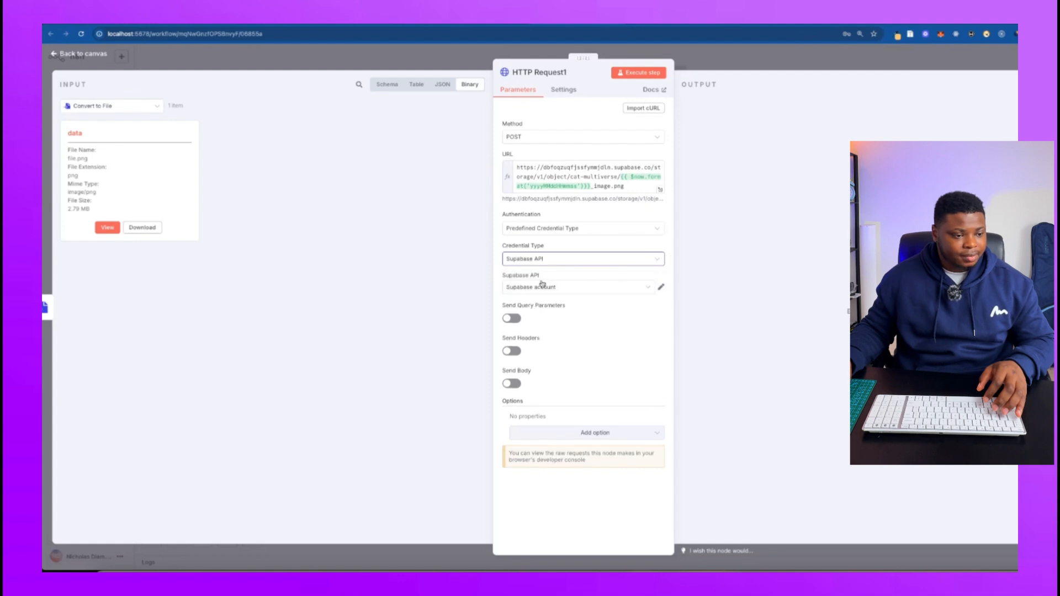
Try to create a new Supabase API credential with the copied project URL as its host.
left_click(652, 288)
left_click(545, 333)
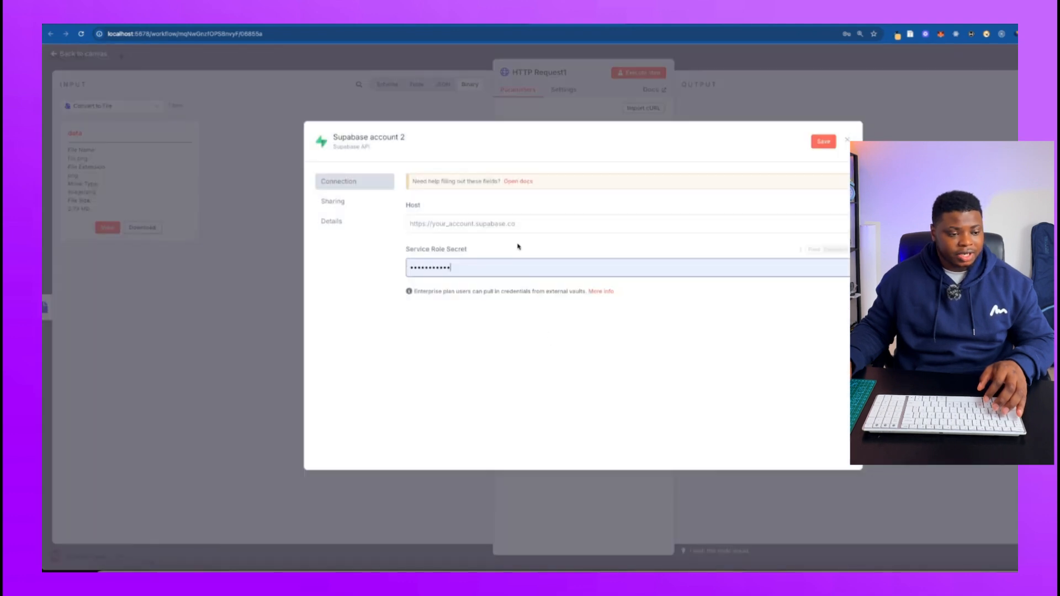
left_click(530, 224)
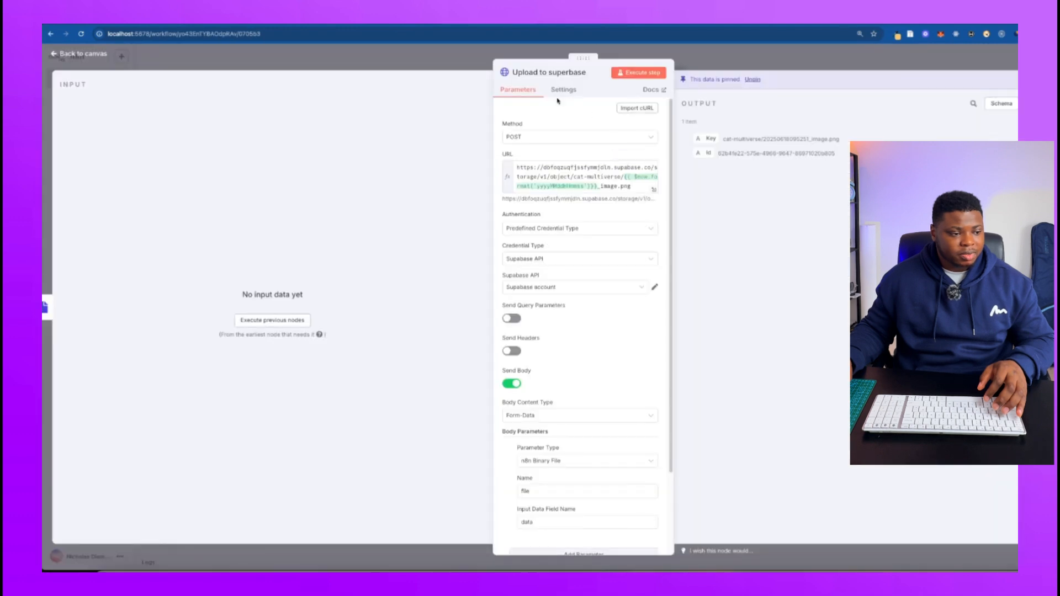
left_click(590, 288)
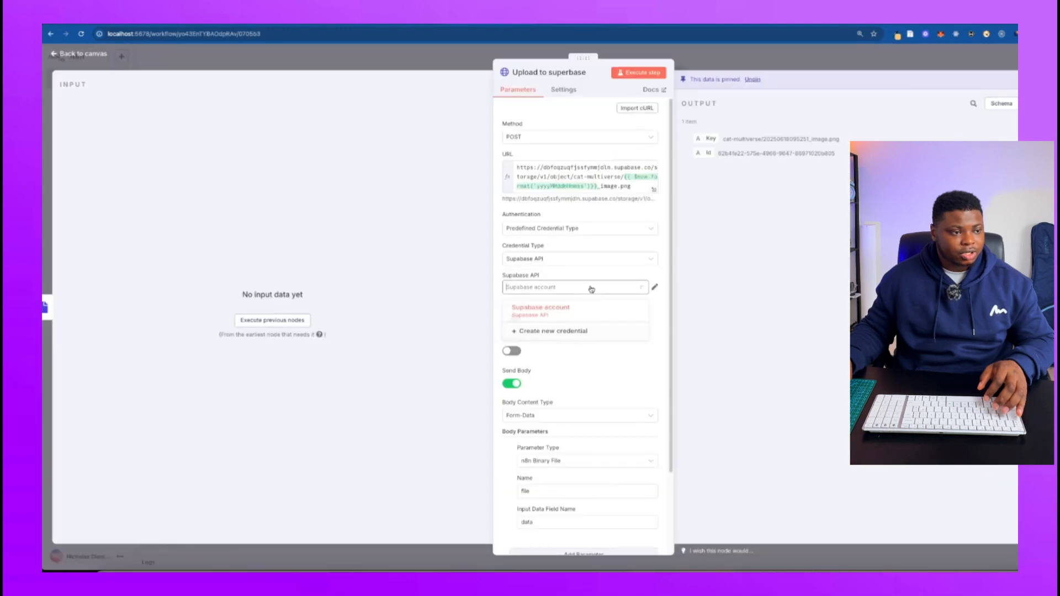
left_click(646, 284)
left_click(654, 287)
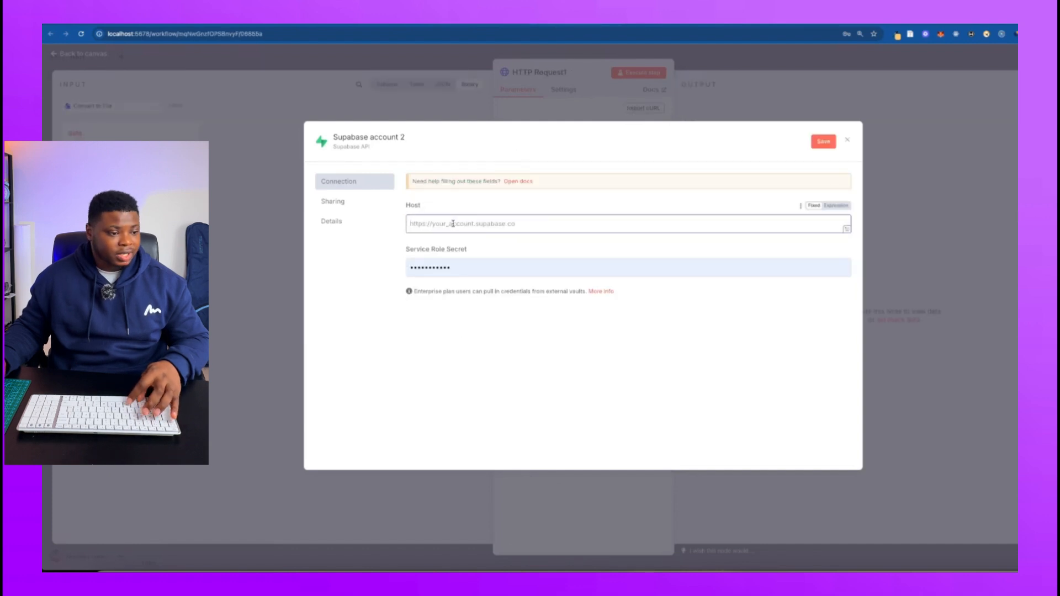
key("ctrl+v")
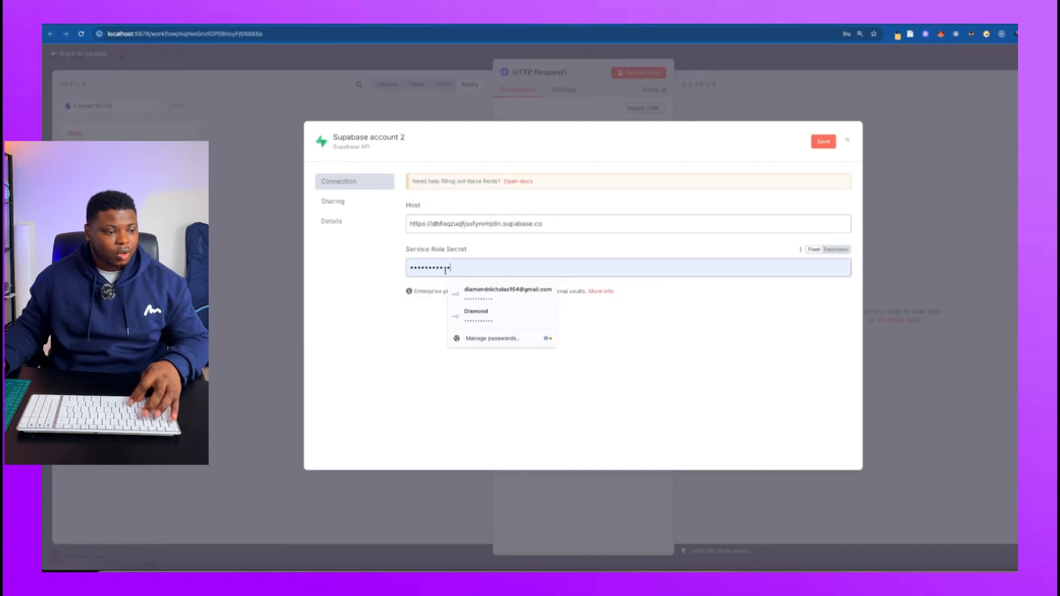
left_click_drag(451, 268, 406, 271)
left_click(716, 335)
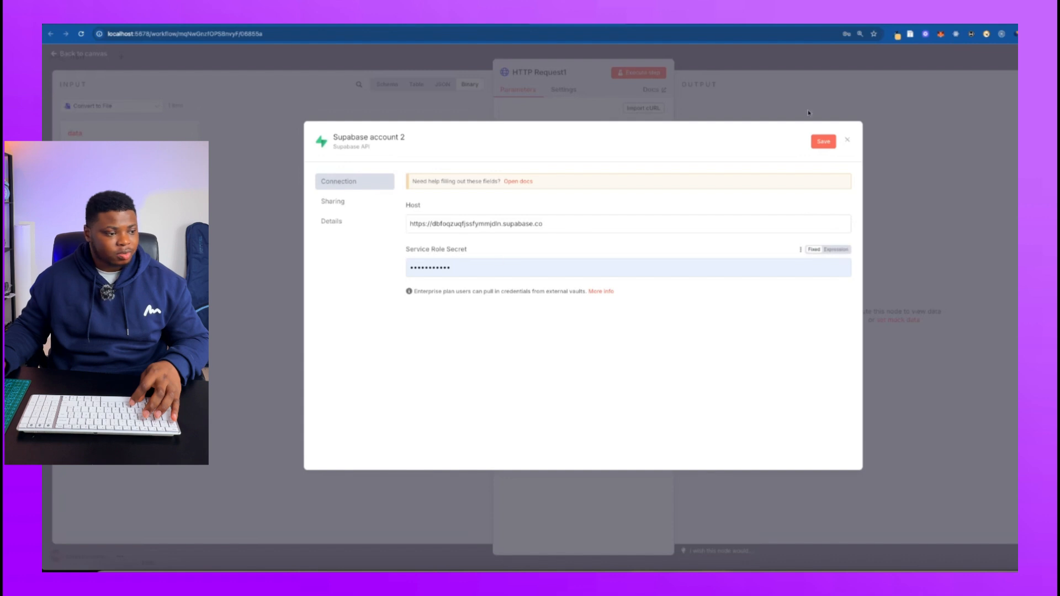
Look up the API Keys page in the Supabase project settings, and discard the unsaved credential in n8n.
left_click(442, 17)
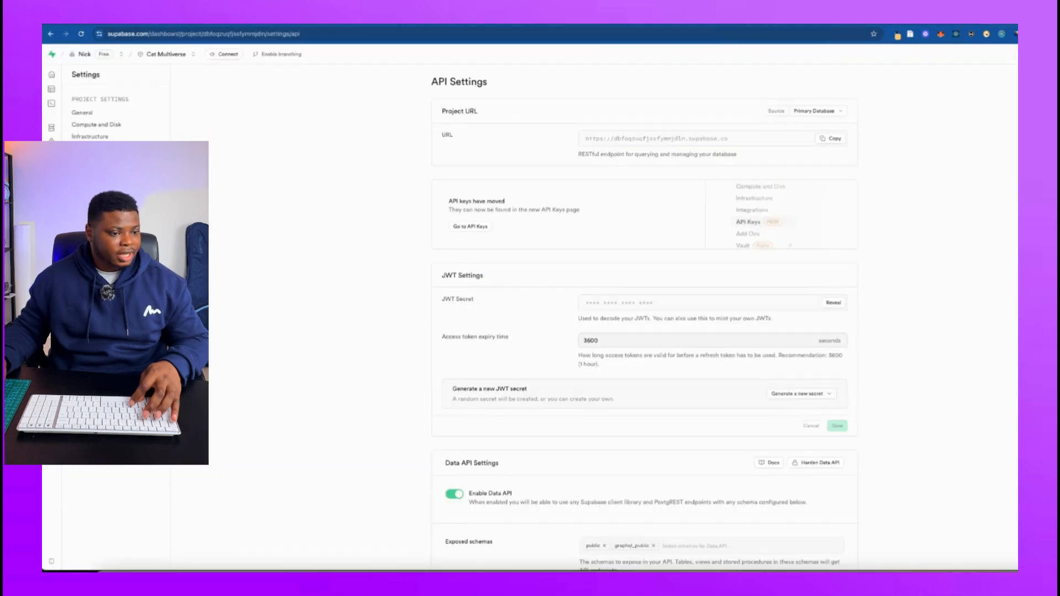
left_click(470, 227)
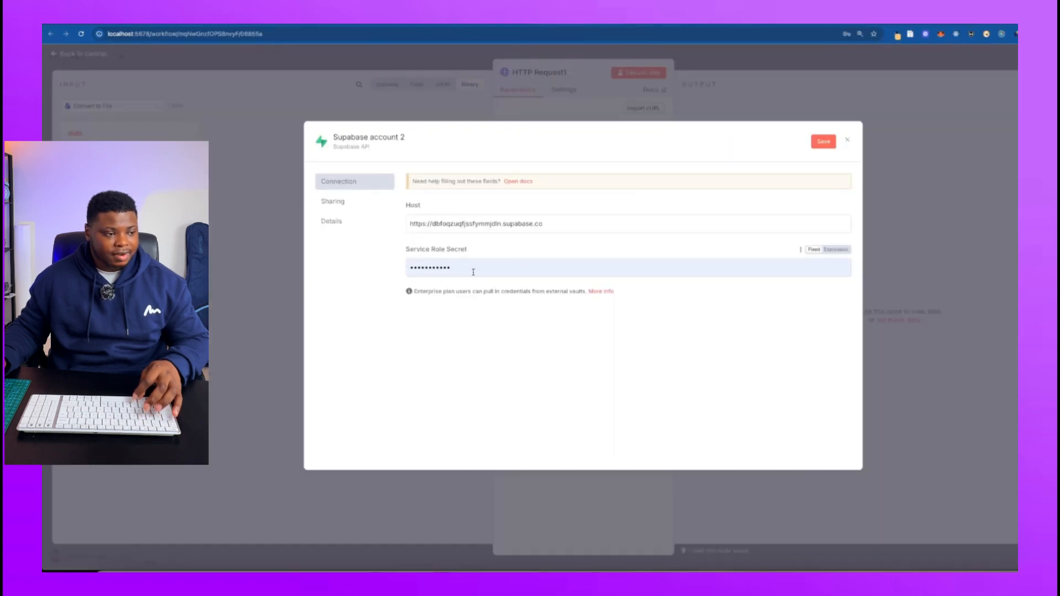
left_click(845, 142)
left_click(610, 331)
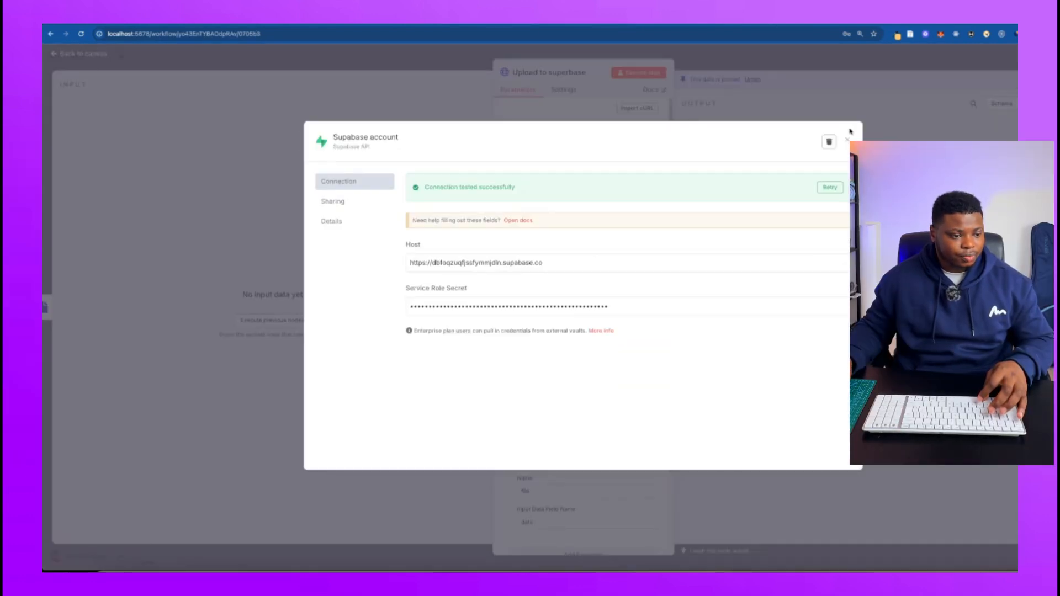
Enable sending a body in the HTTP Request1 node and set its content type to Form-Data.
key("Escape")
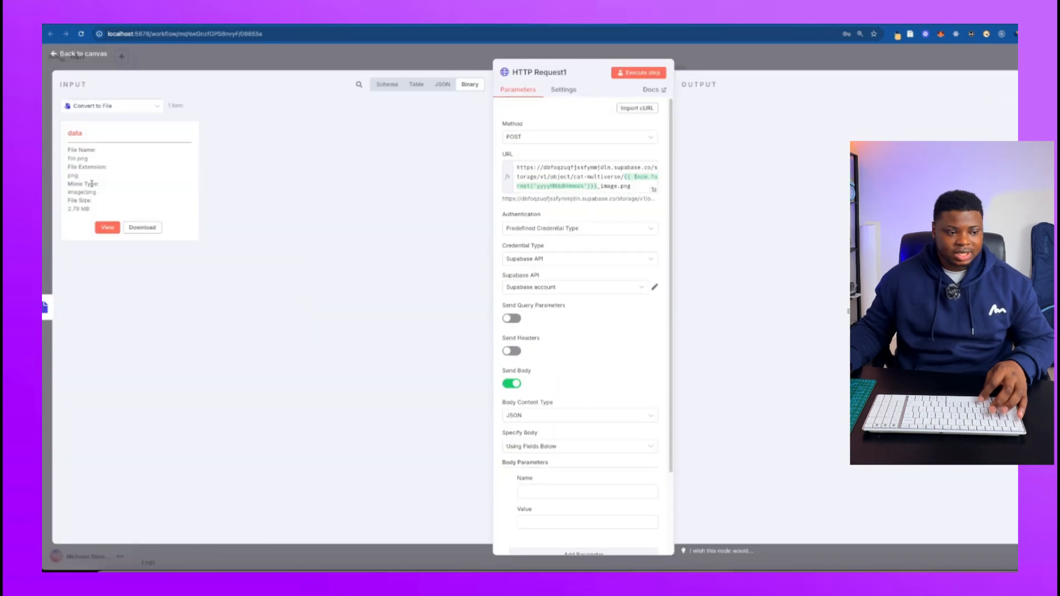
scroll(580, 287, "down", 3)
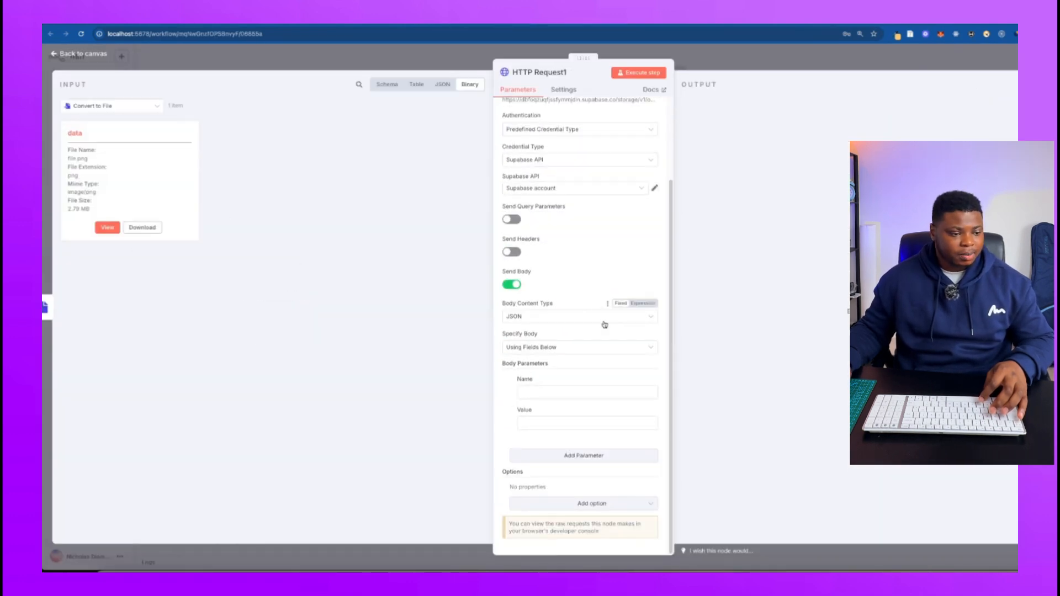
left_click(530, 319)
left_click(540, 356)
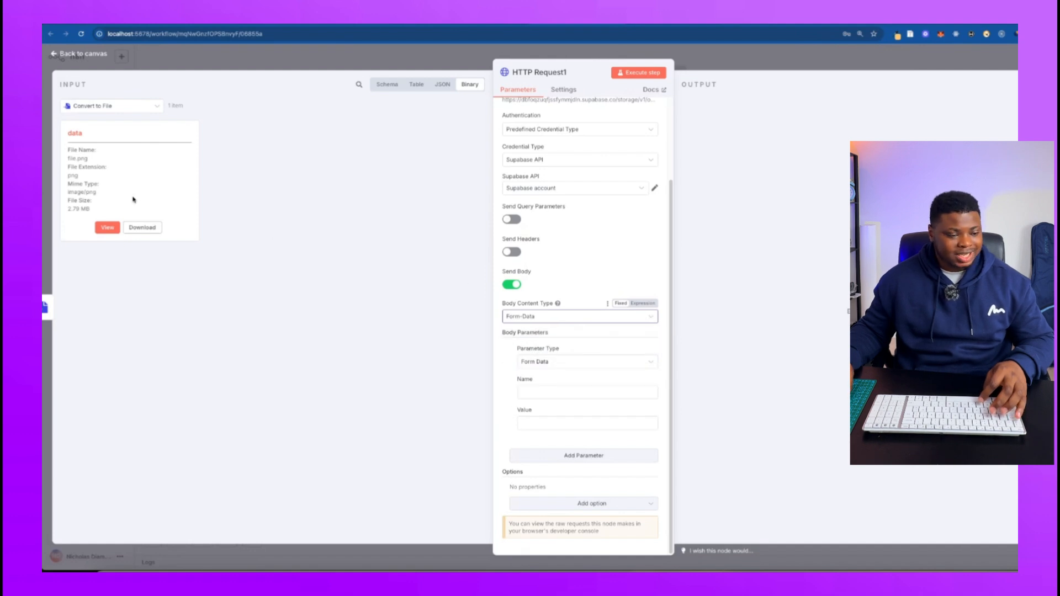
Set the body parameter's type to n8n Binary File and its name to file.
left_click(560, 362)
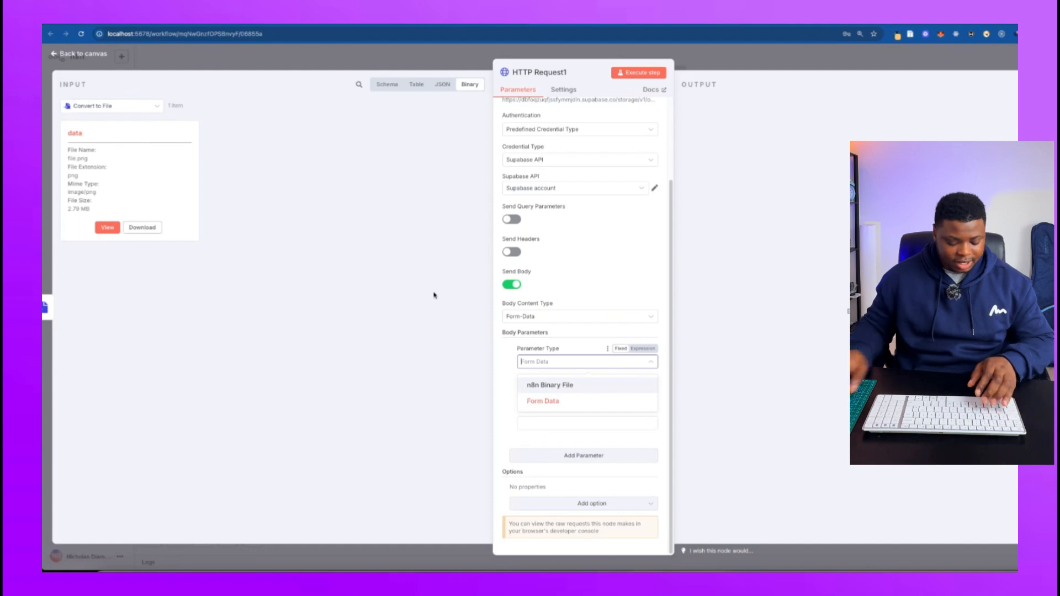
left_click(545, 386)
left_click(538, 393)
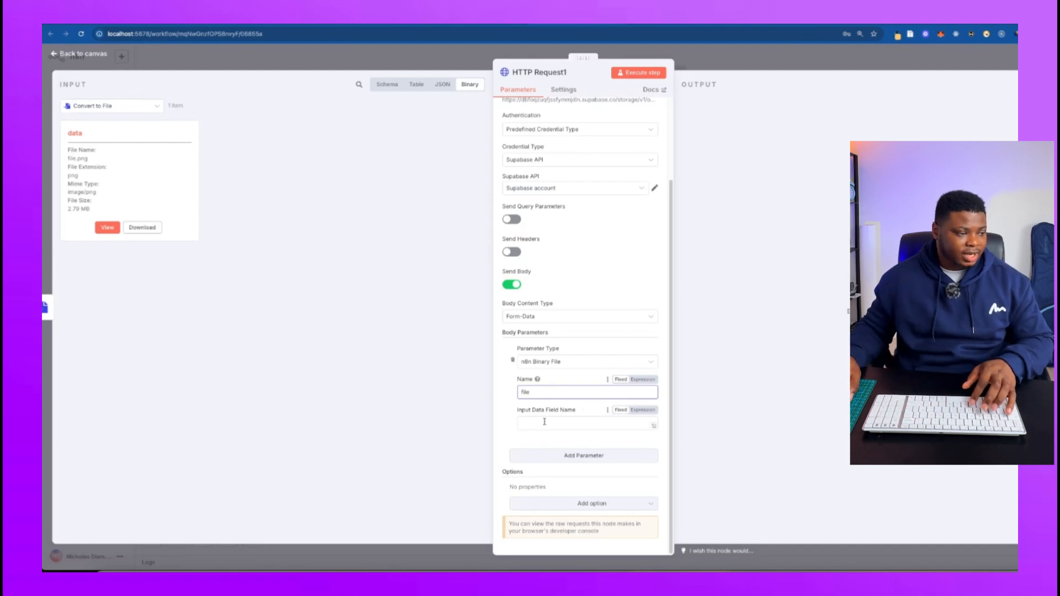
Set the body parameter's input data field name to data, matching the incoming binary field, and close the node's settings.
key("Tab")
type("data")
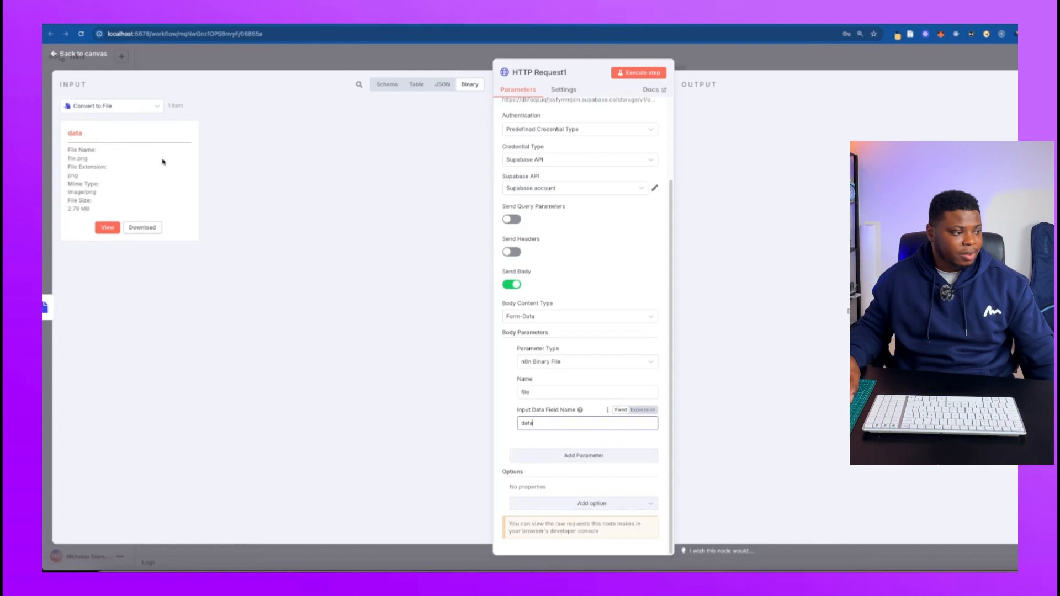
left_click(506, 418)
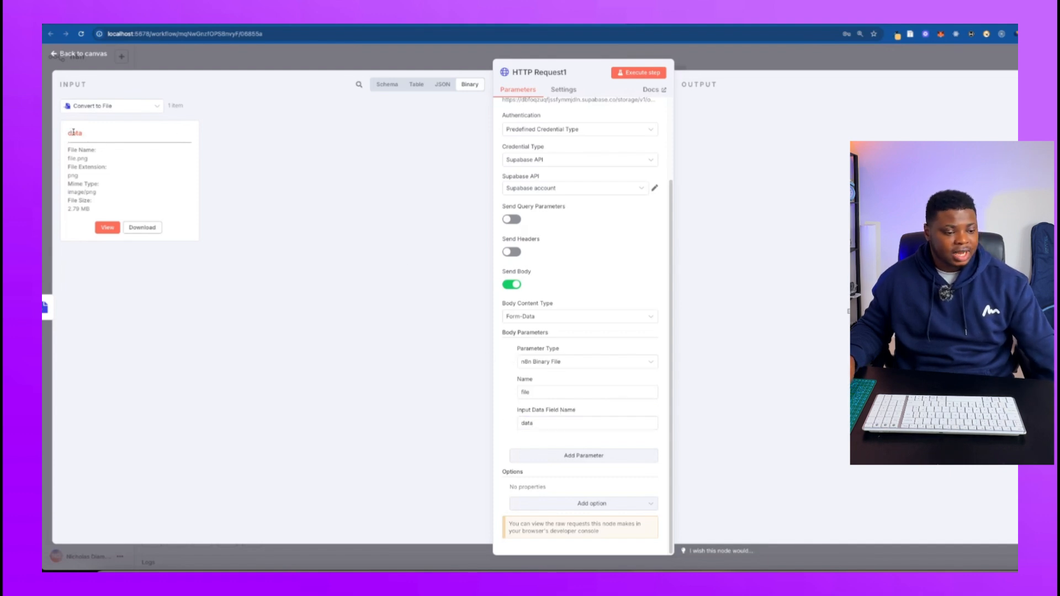
left_click_drag(73, 133, 84, 134)
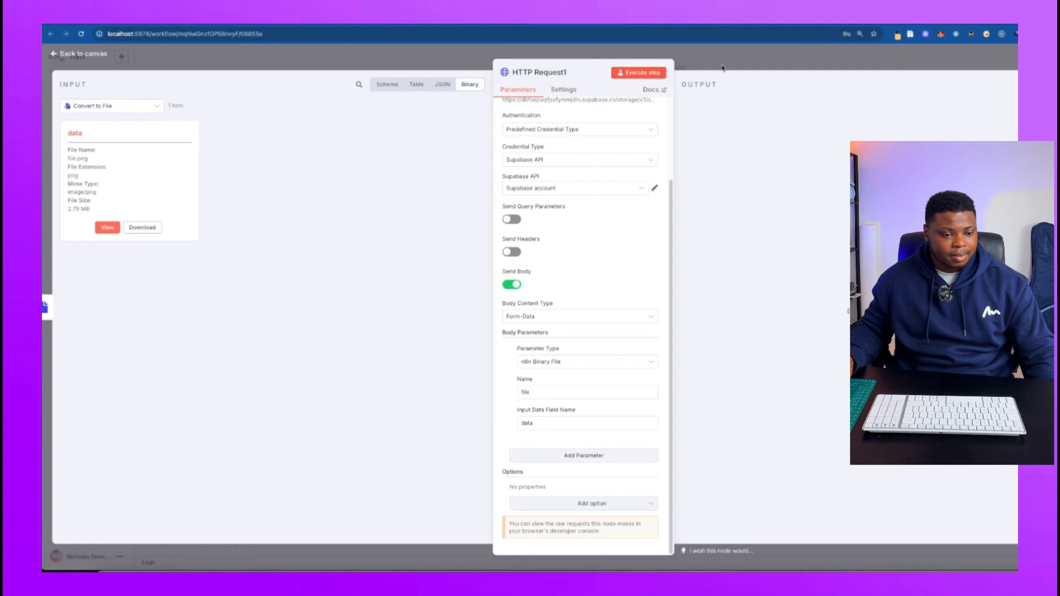
key("Escape")
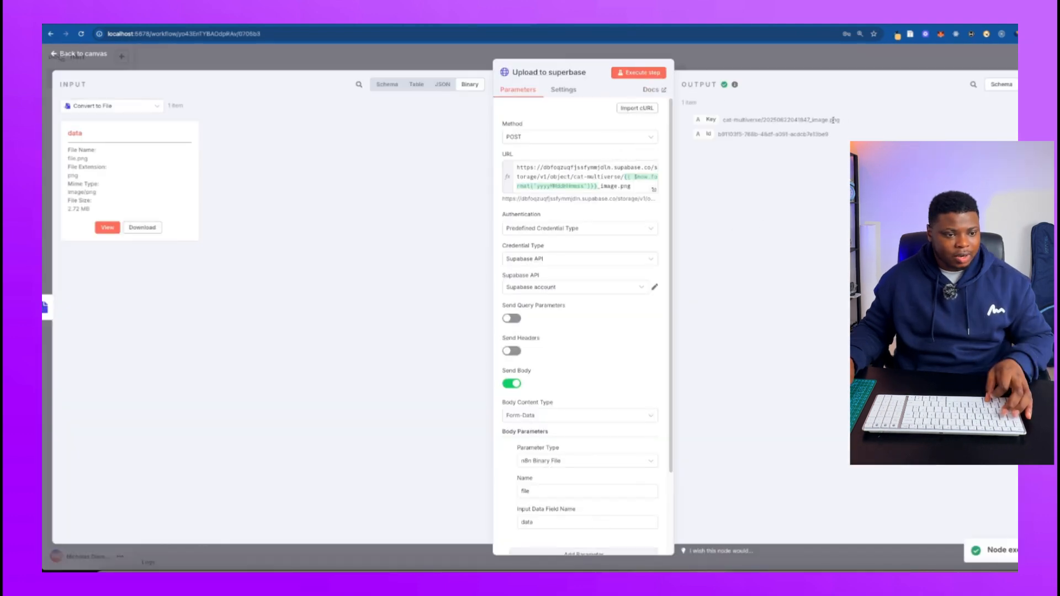
Inspect the uploaded image's Key value in the Upload to superbase node's output, and return to the Cat&Mouse workflow canvas.
left_click_drag(841, 120, 724, 119)
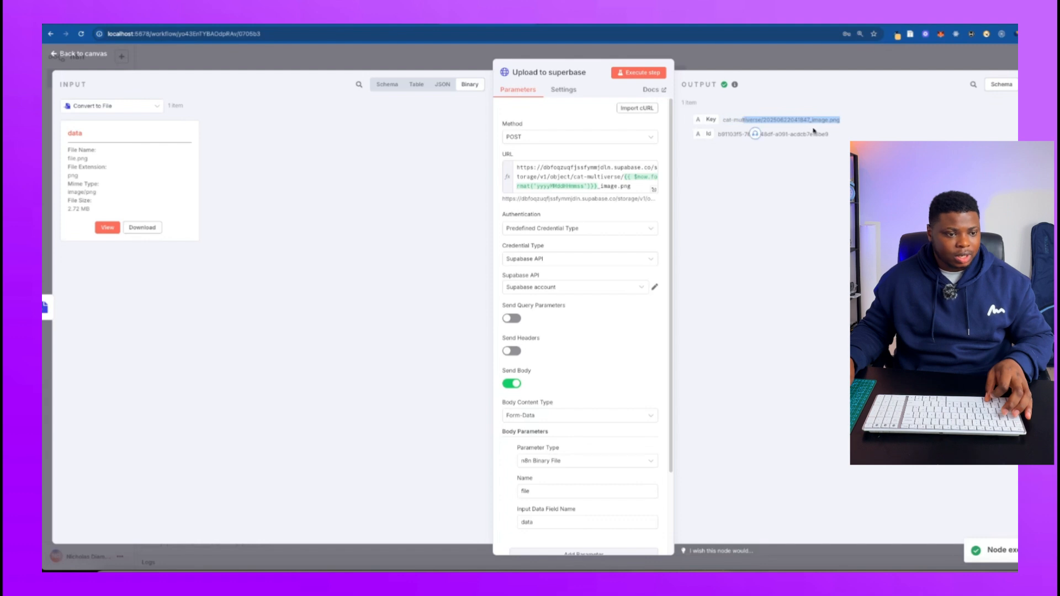
mouse_move(838, 137)
left_mouse_down()
mouse_move(720, 134)
mouse_move(841, 120)
left_mouse_up()
left_click(875, 136)
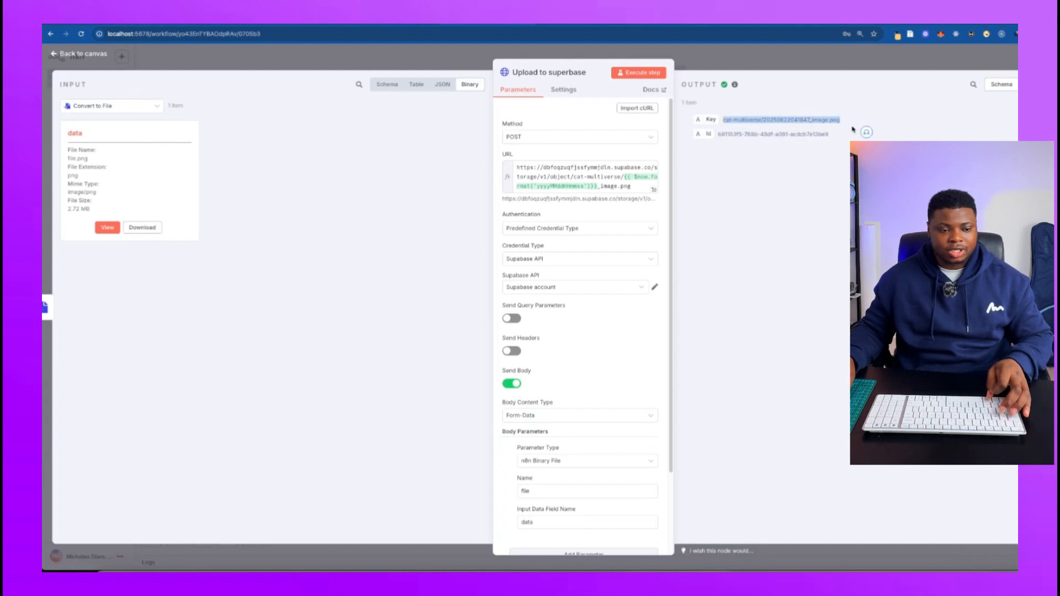
left_click(757, 67)
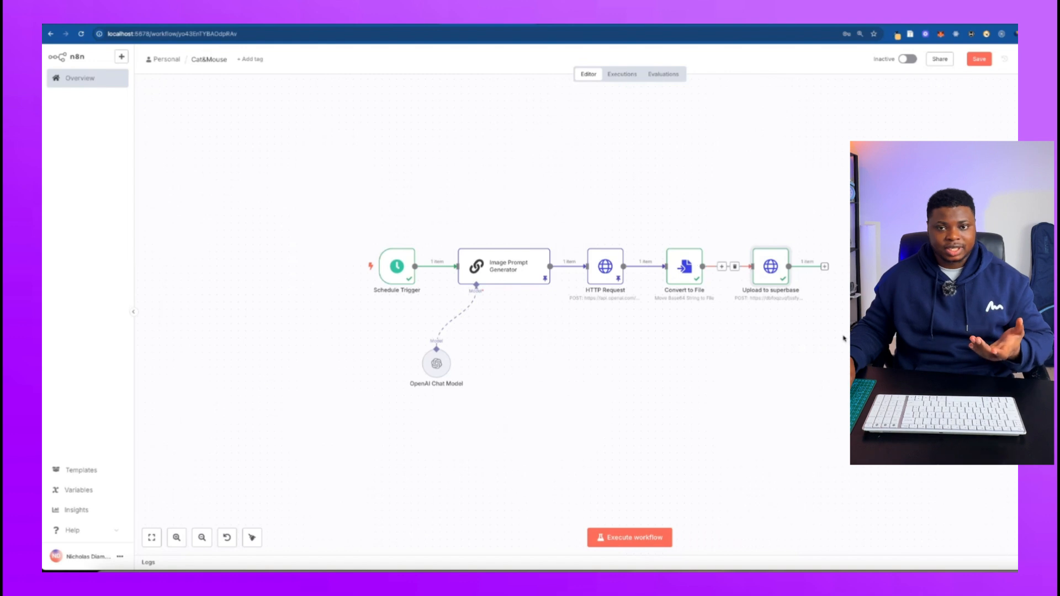
Add an HTTP Request node after the Upload to superbase node.
left_click_drag(837, 333, 787, 338)
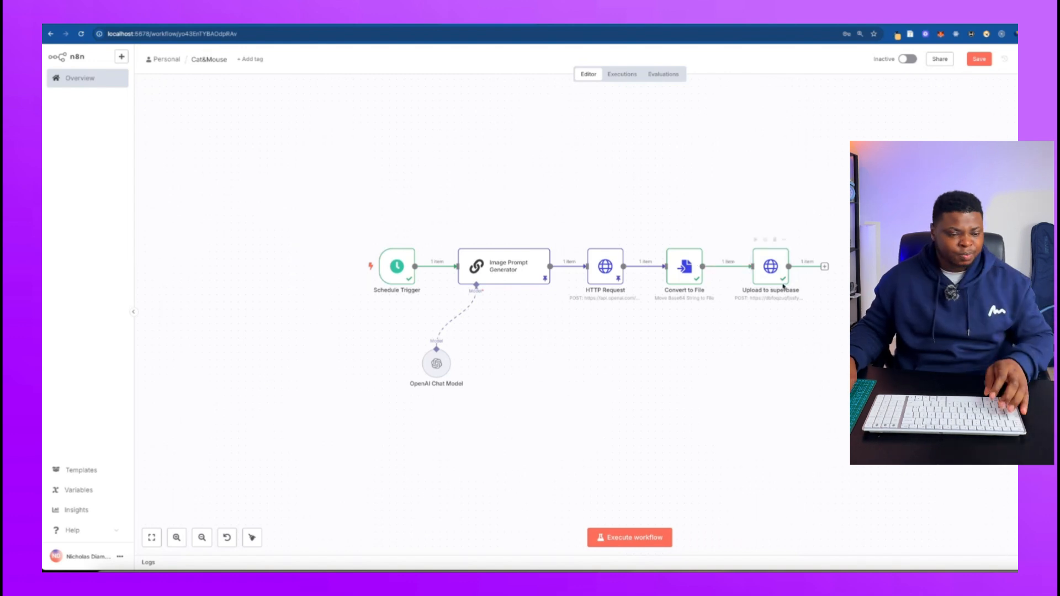
scroll(793, 346, "down", 2)
scroll(788, 327, "up", 1)
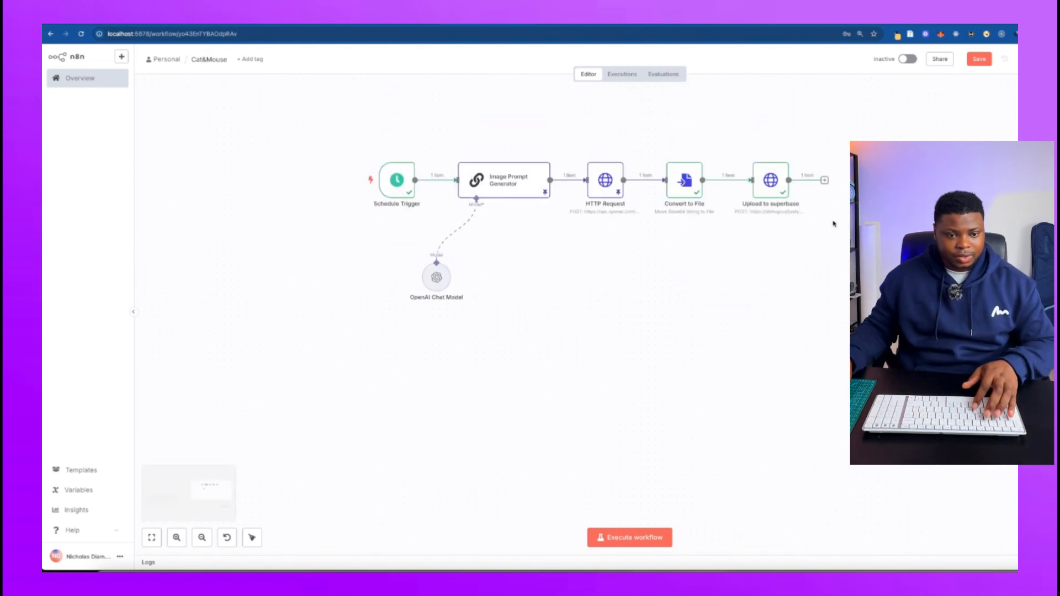
left_click(825, 182)
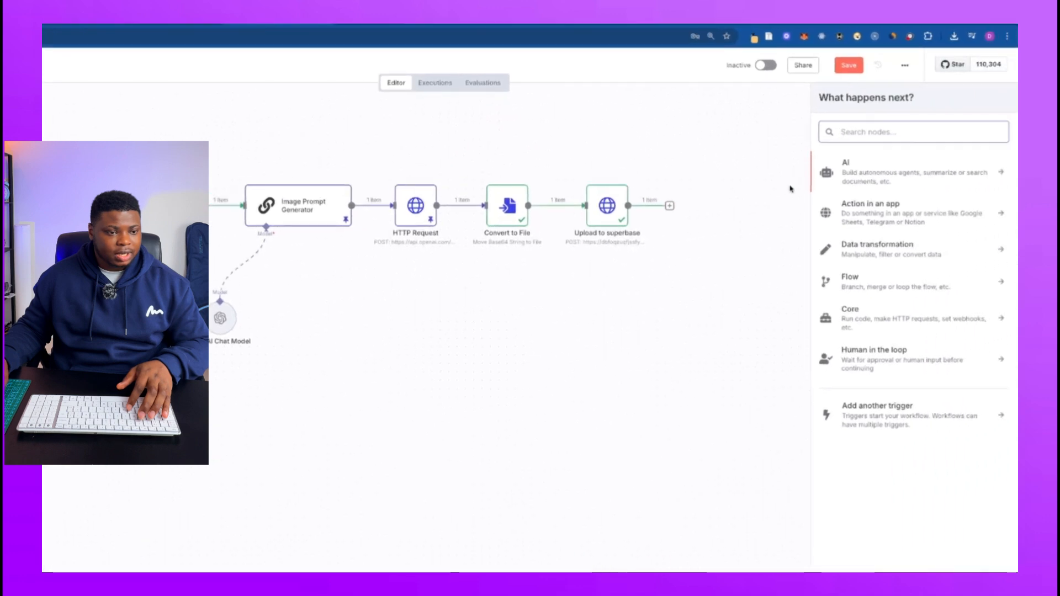
type("ht")
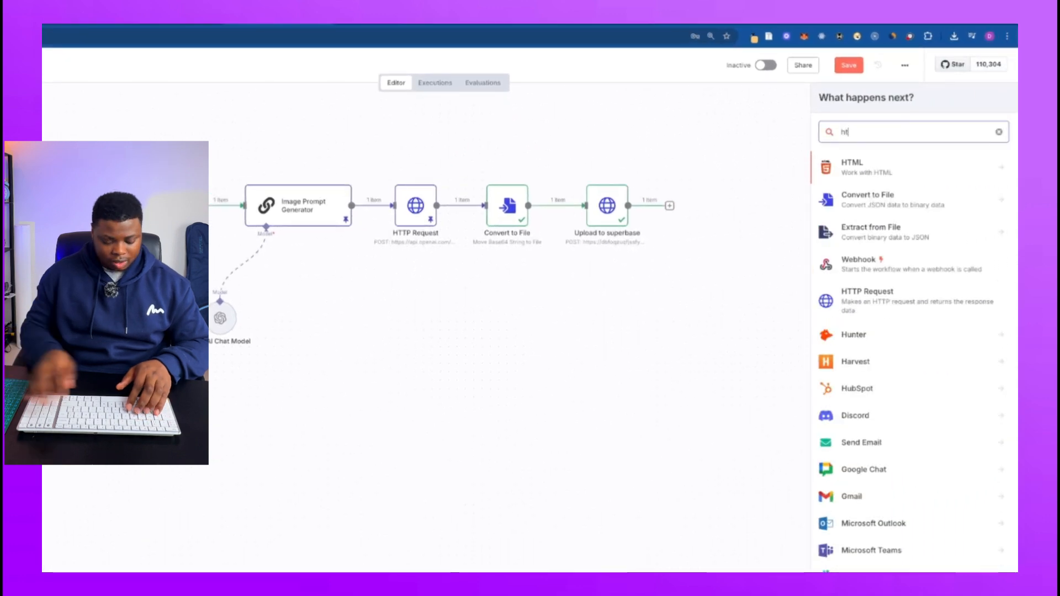
key("BackSpace")
key("BackSpace")
type("http")
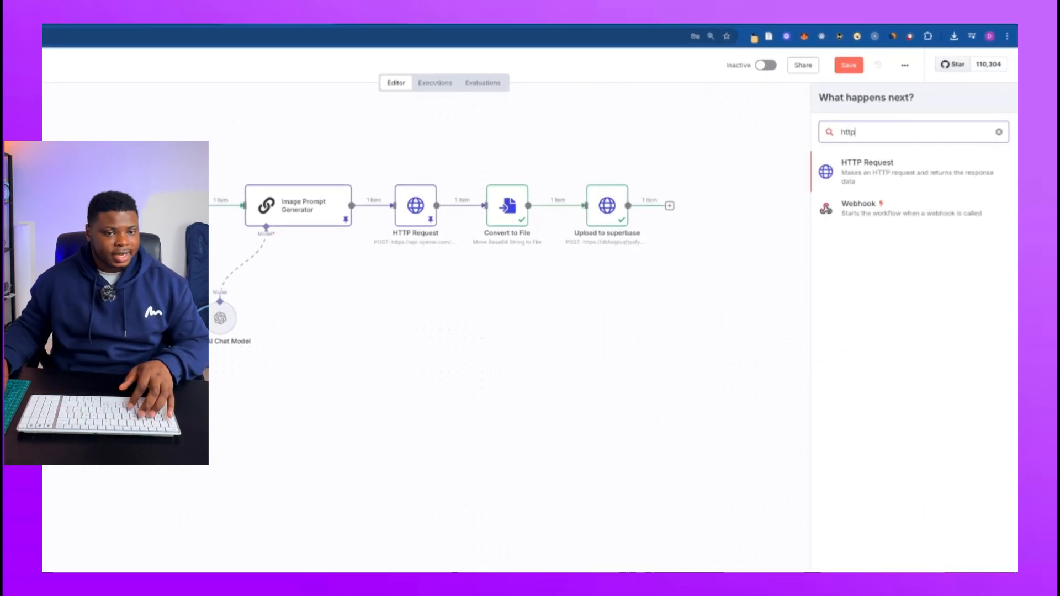
left_click(867, 161)
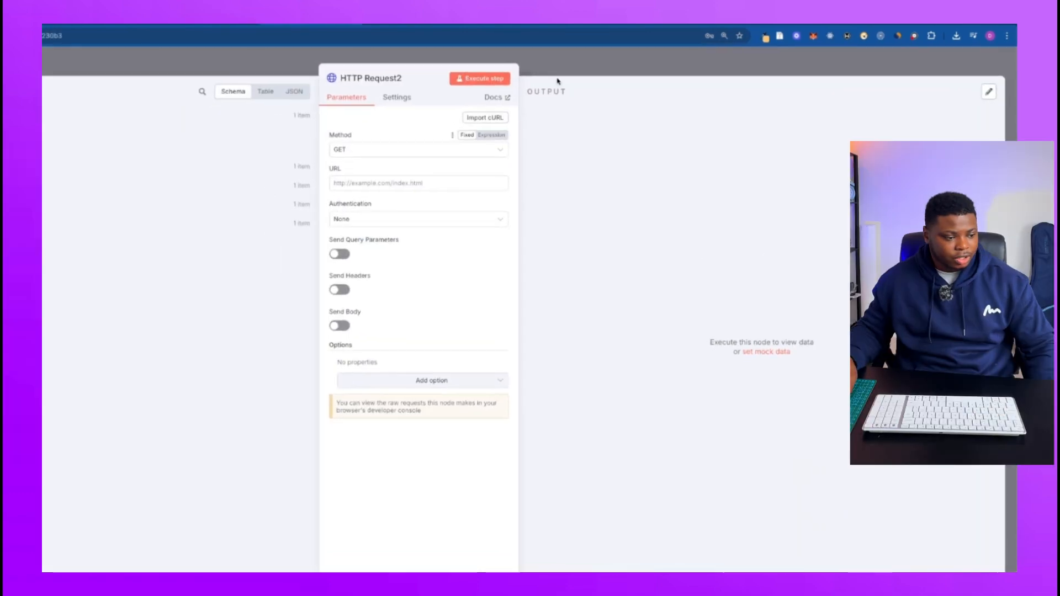
Open the fal.ai models page in a new browser tab.
left_click(647, 66)
key("ctrl+t")
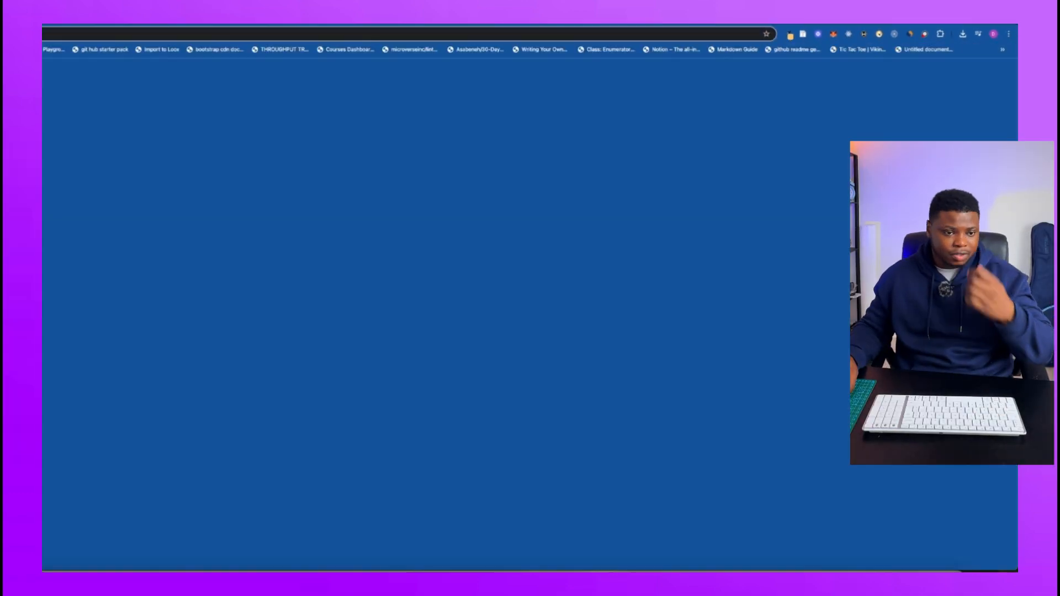
type("fal")
key("Return")
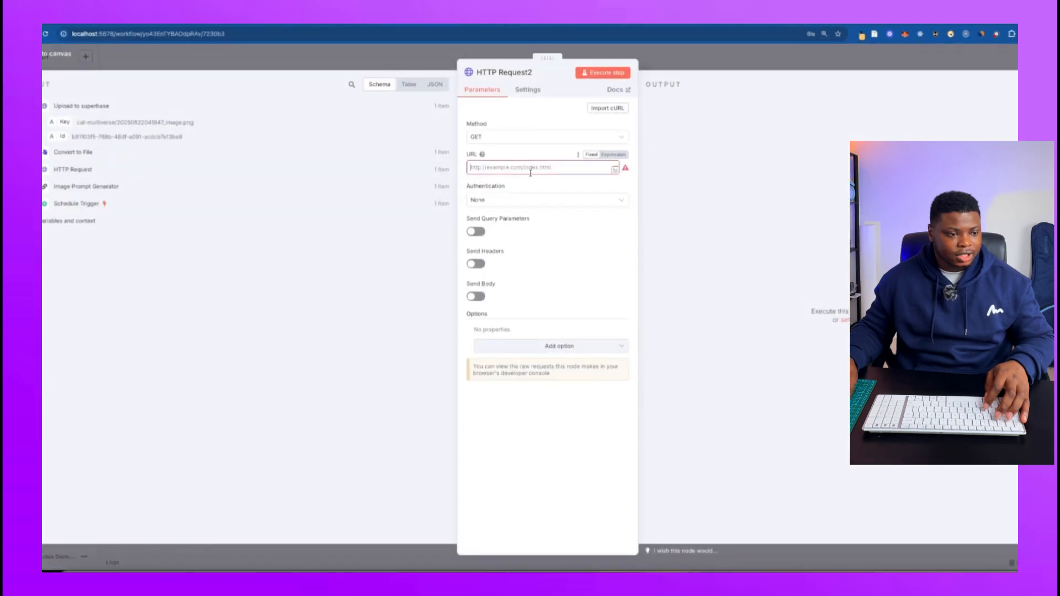
type("https://queue.fal.run/fal-ai/minimax/video-01/image-to-video")
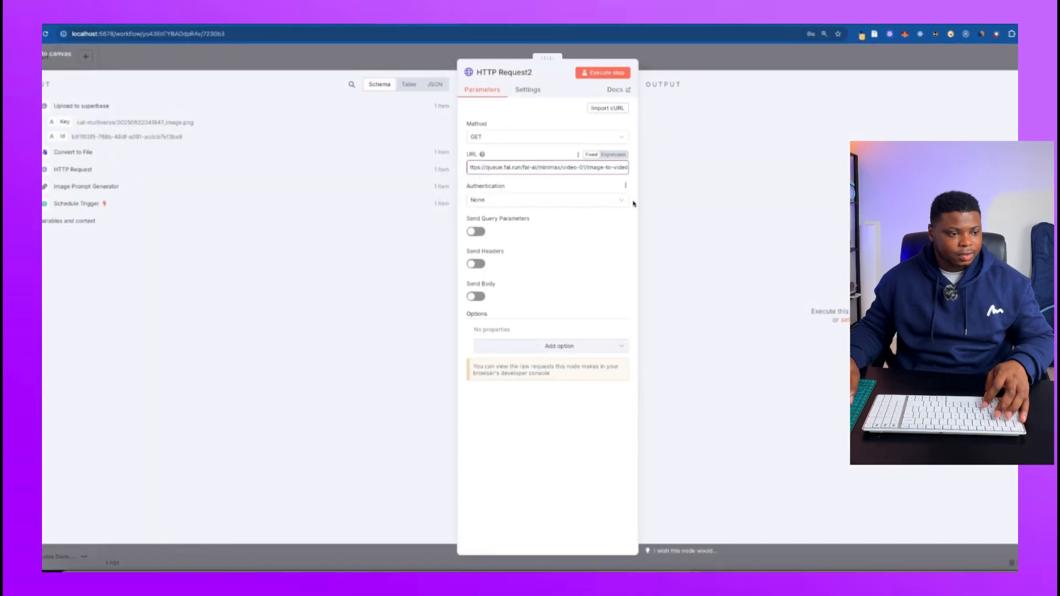
left_click(624, 173)
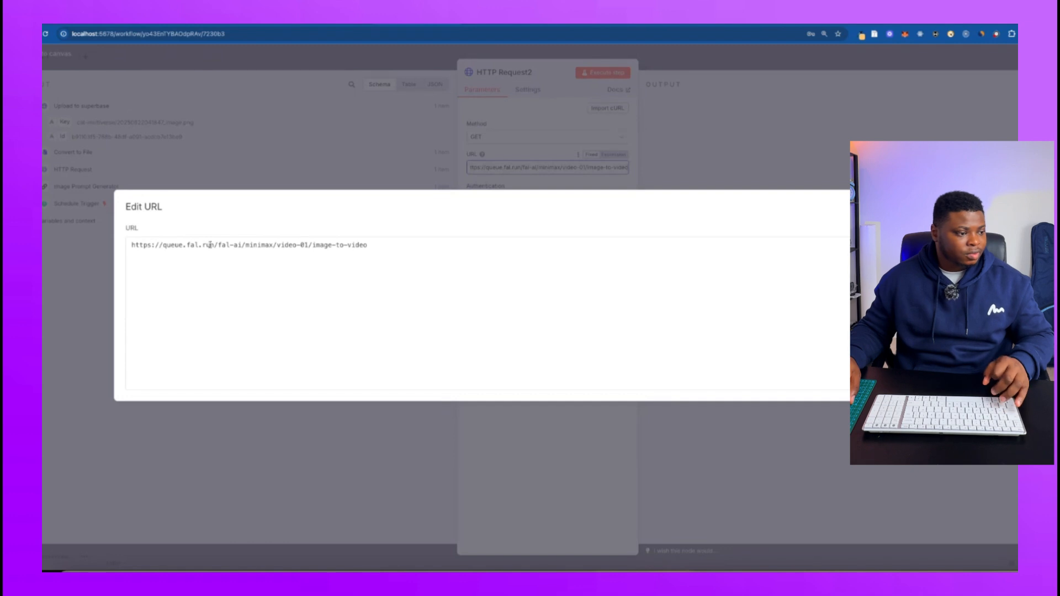
double_click(260, 245)
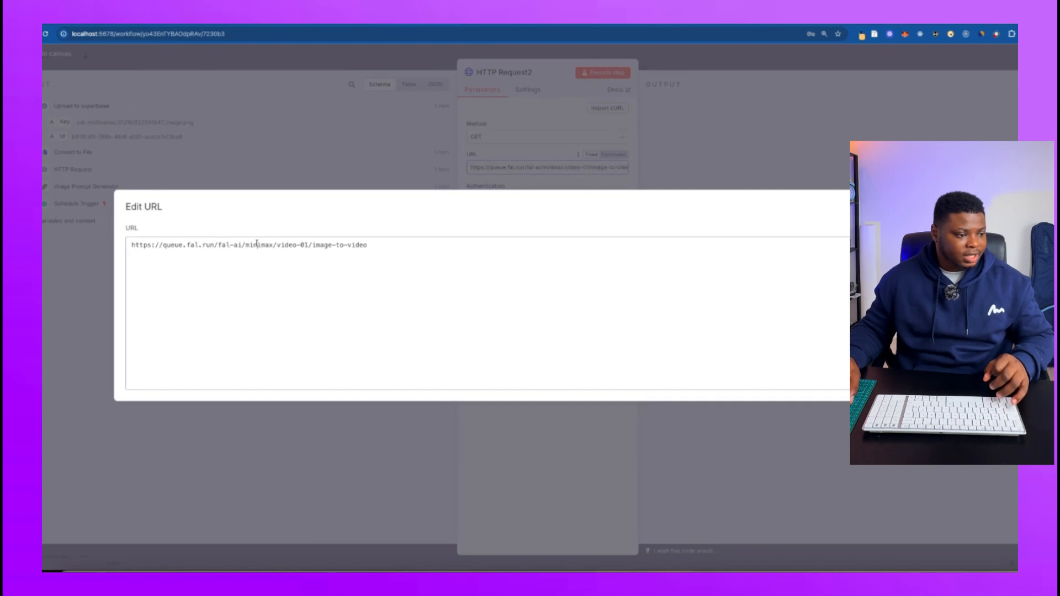
left_click_drag(279, 244, 368, 245)
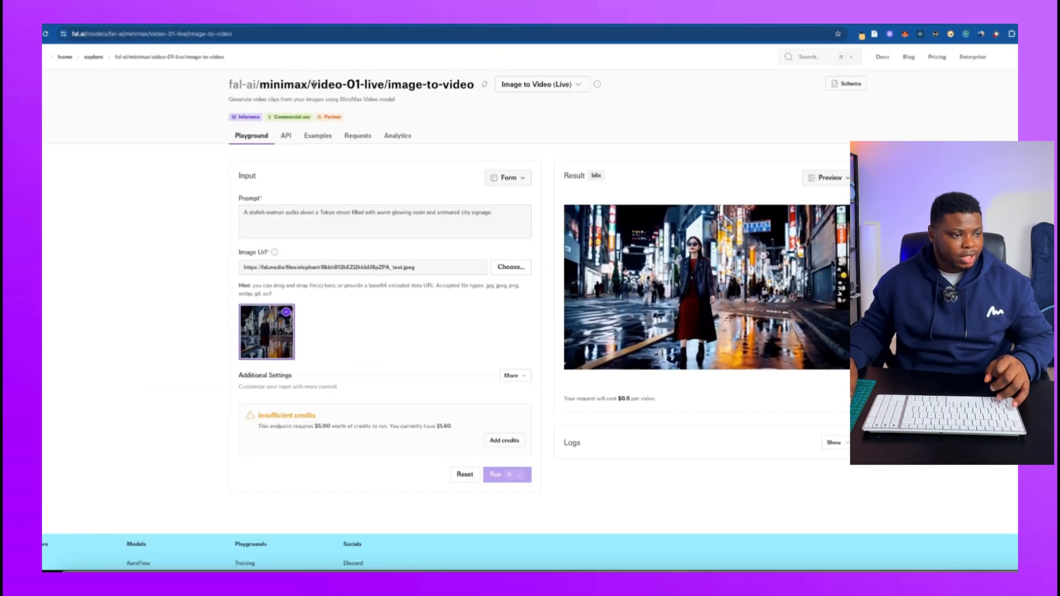
left_click_drag(328, 84, 466, 84)
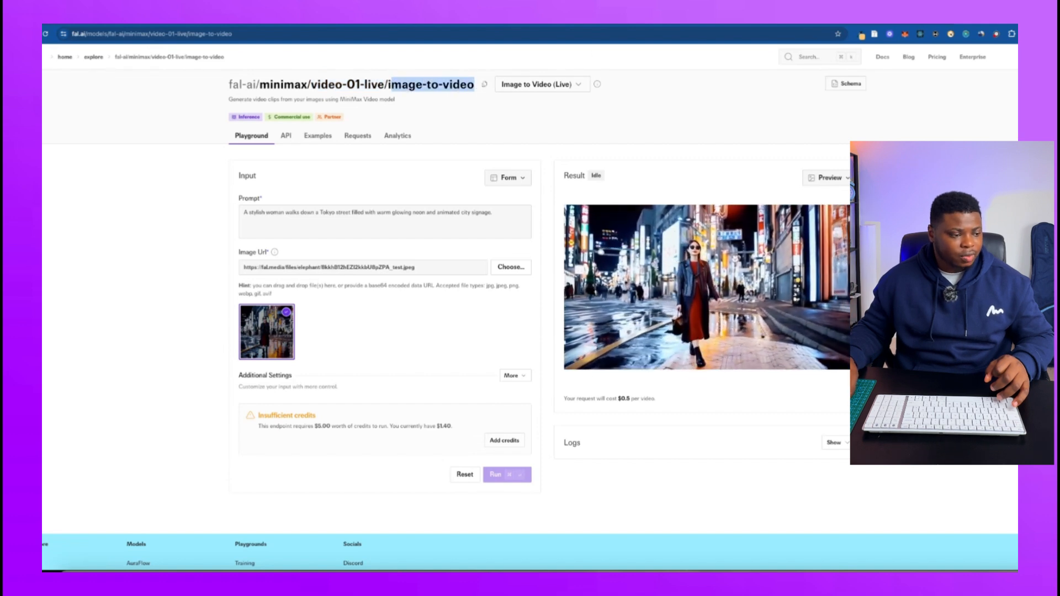
key("ctrl+Tab")
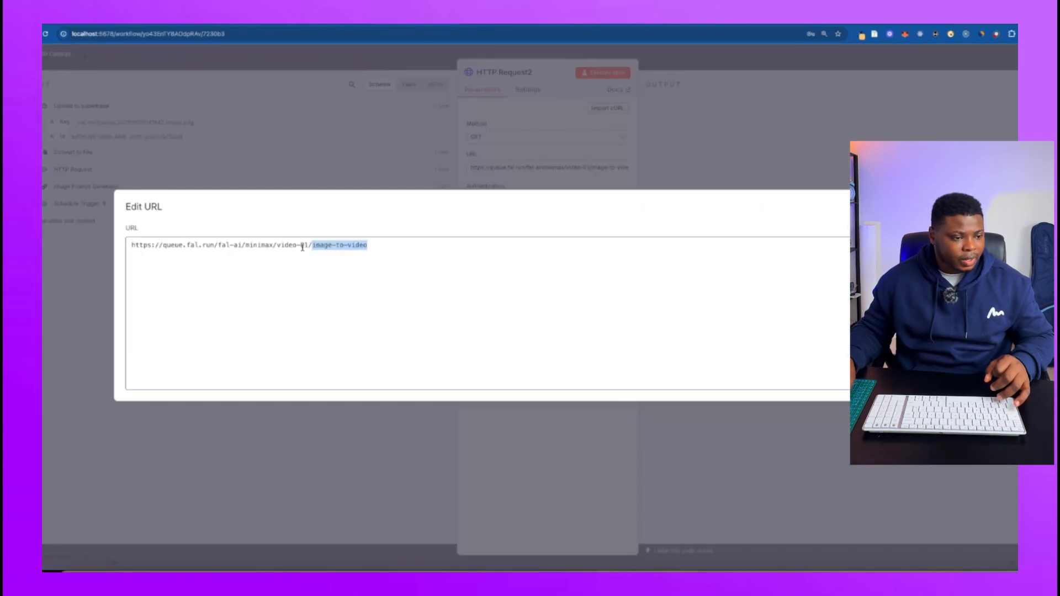
left_click(370, 245)
left_click(389, 152)
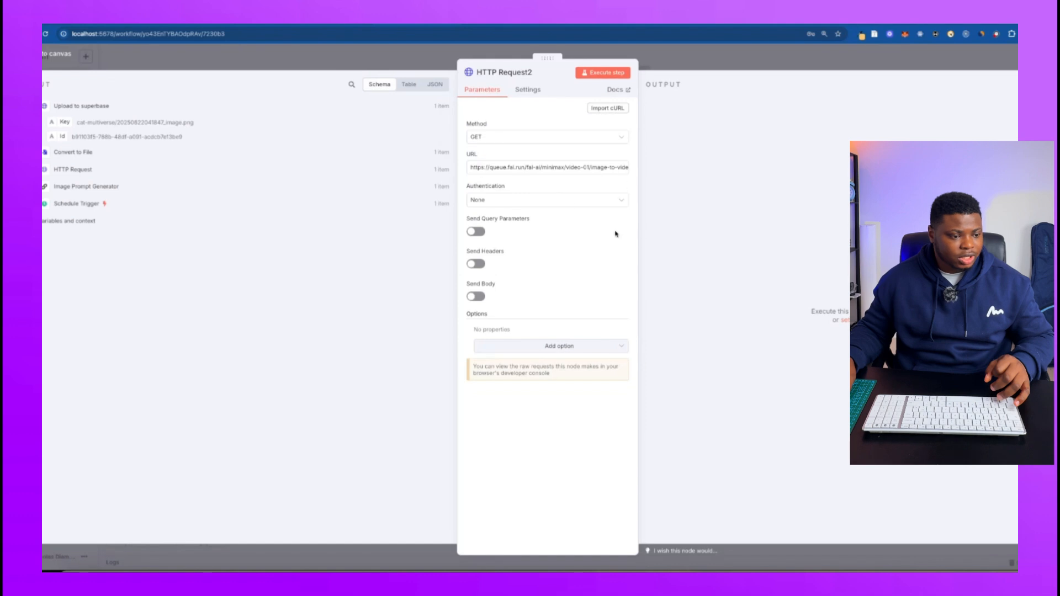
Try to find a Fal credential among HTTP Request2's predefined credential types by searching for "fa".
left_click(539, 201)
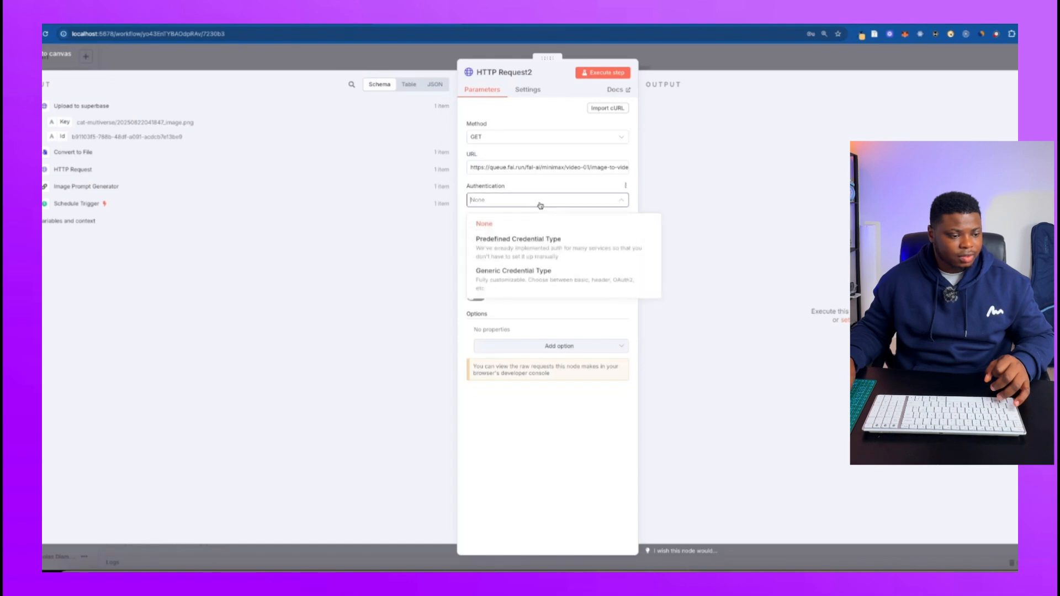
left_click(531, 243)
left_click(528, 232)
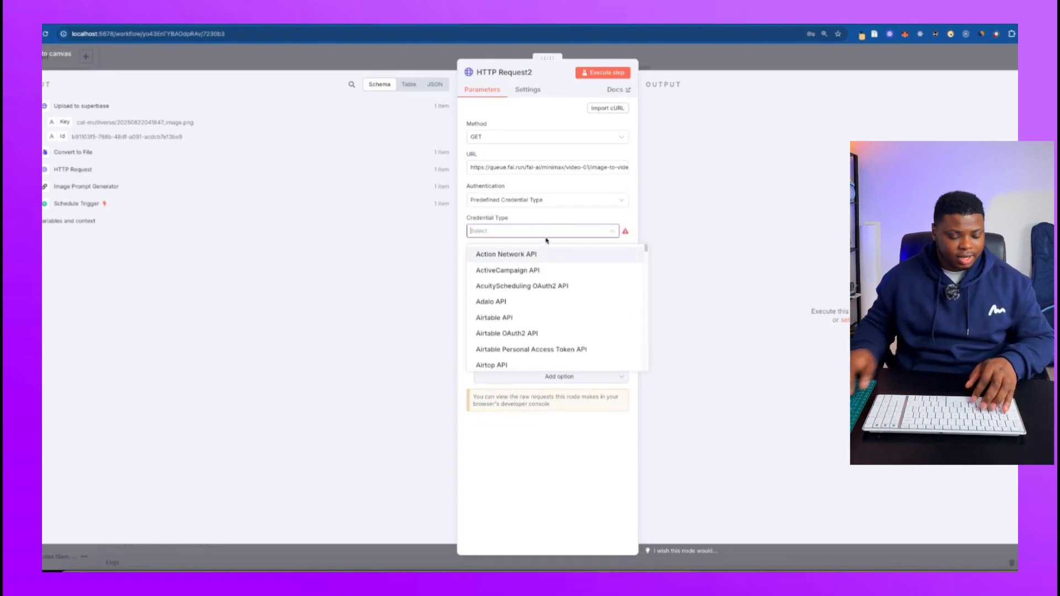
type("fa")
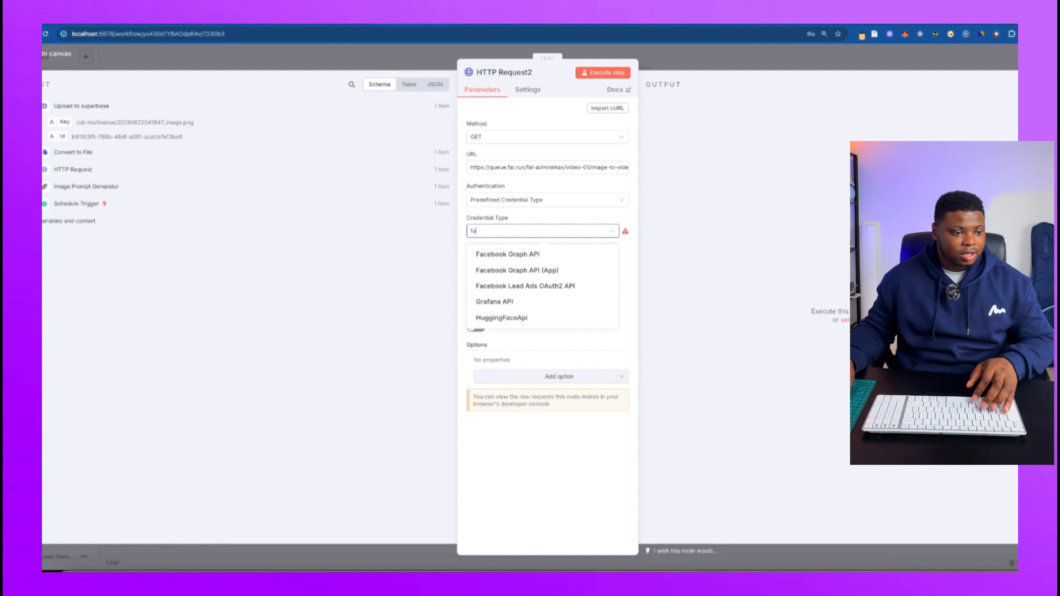
key("BackSpace")
key("BackSpace")
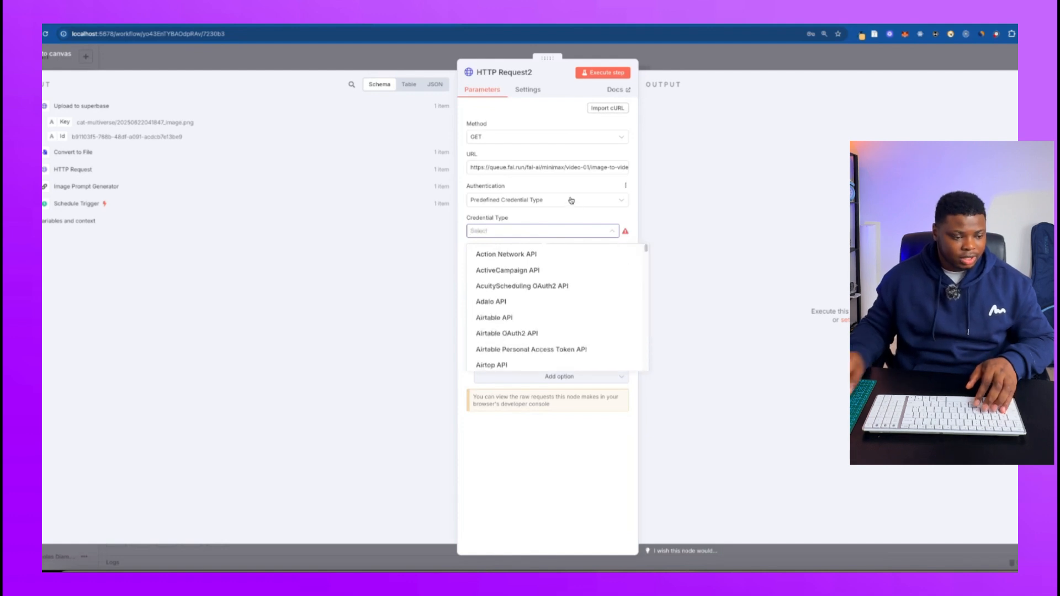
Set HTTP Request2's authentication to Generic Credential Type with Header Auth, and check the selected Fal AI credential's settings.
left_click(571, 200)
left_click(519, 270)
left_click(532, 233)
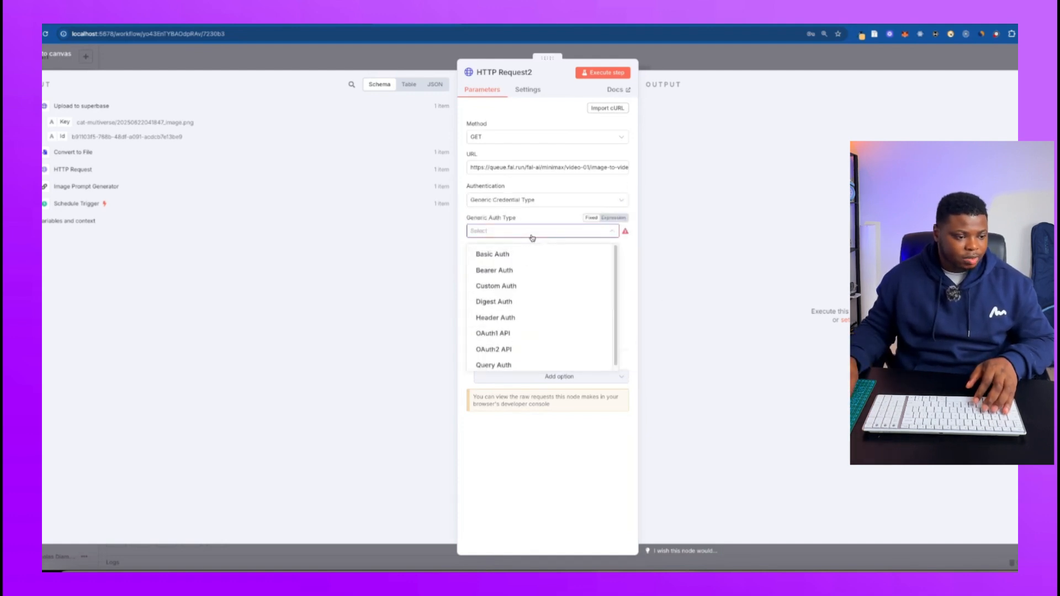
left_click(509, 320)
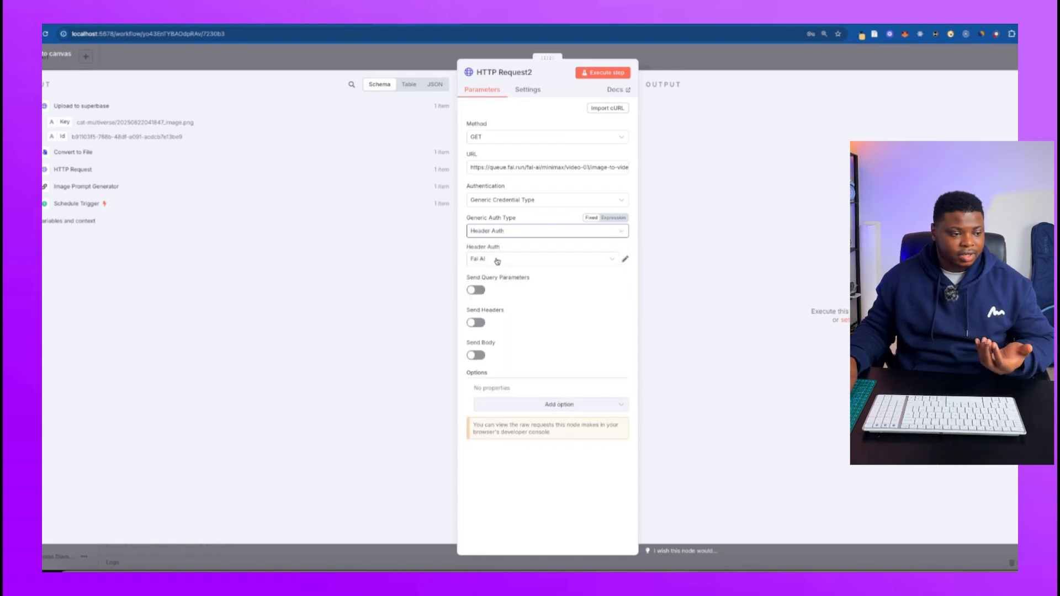
left_click(625, 259)
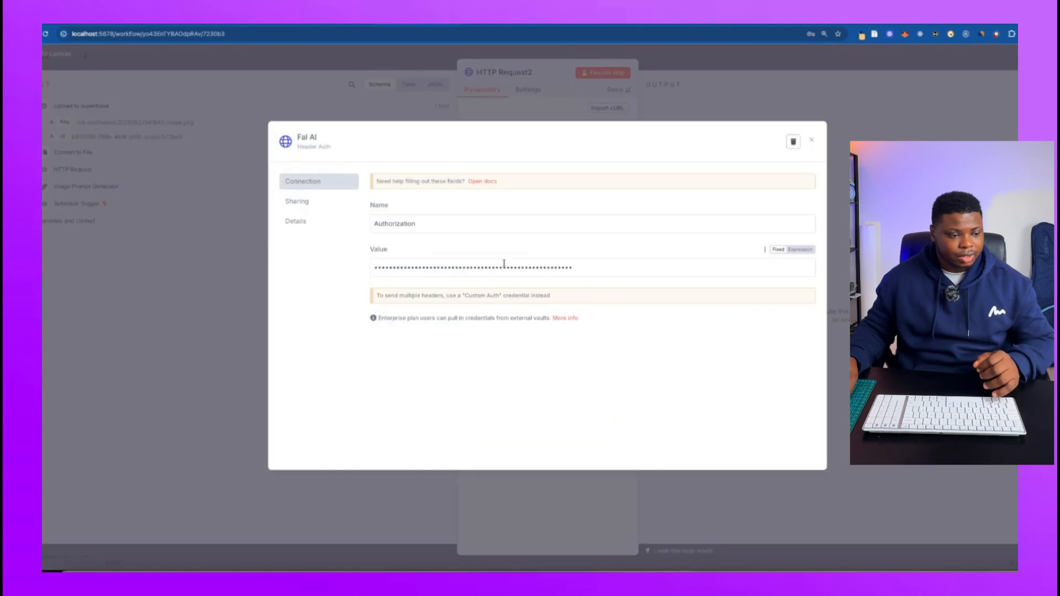
left_click(812, 140)
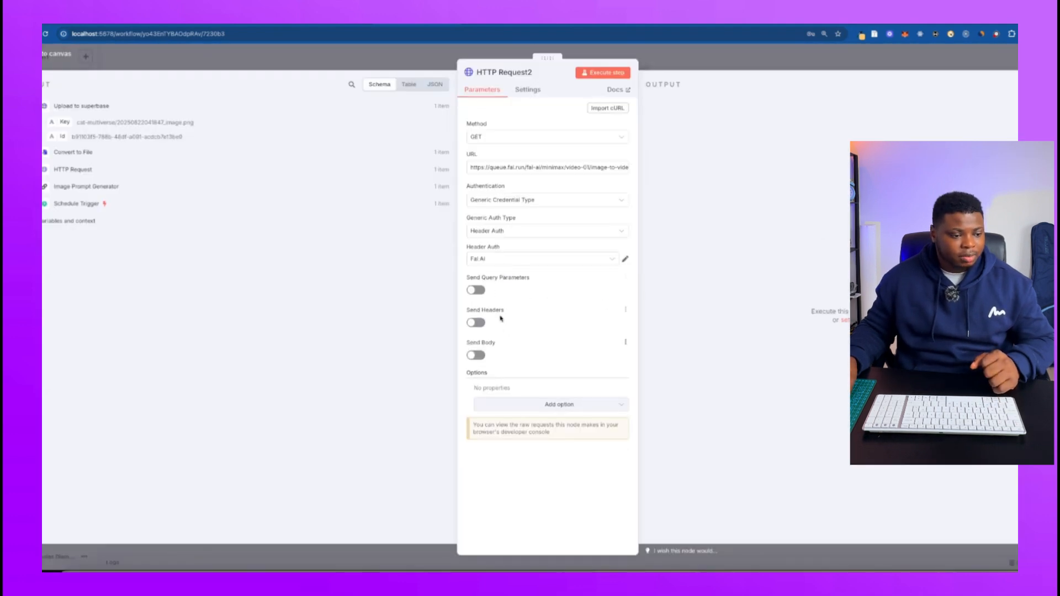
Enable sending a body in HTTP Request2, specify it using JSON, and switch the JSON field to an expression.
left_click(476, 356)
scroll(534, 297, "down", 1)
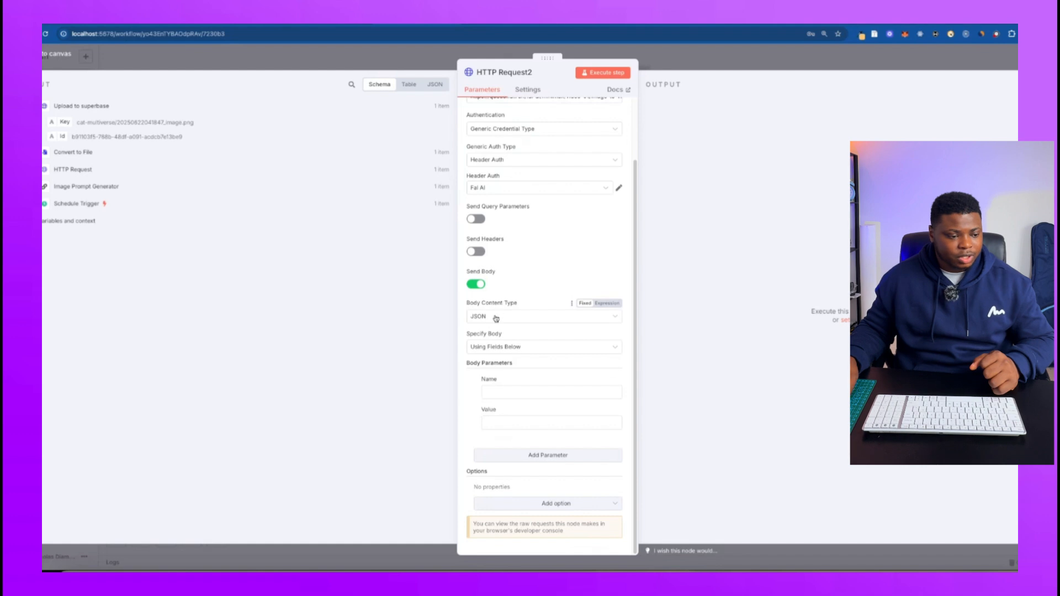
left_click(539, 348)
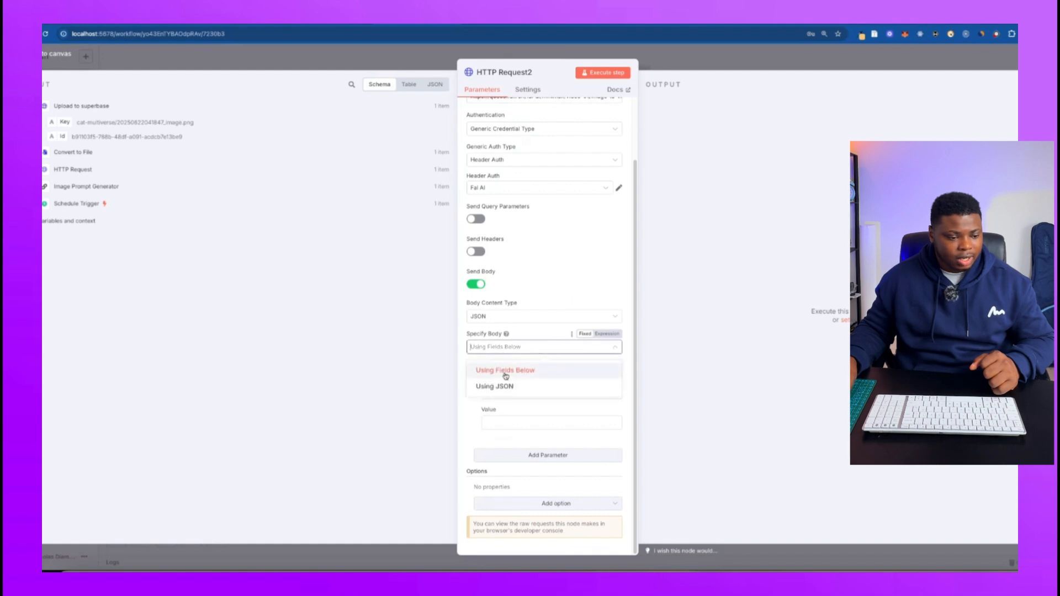
left_click(500, 386)
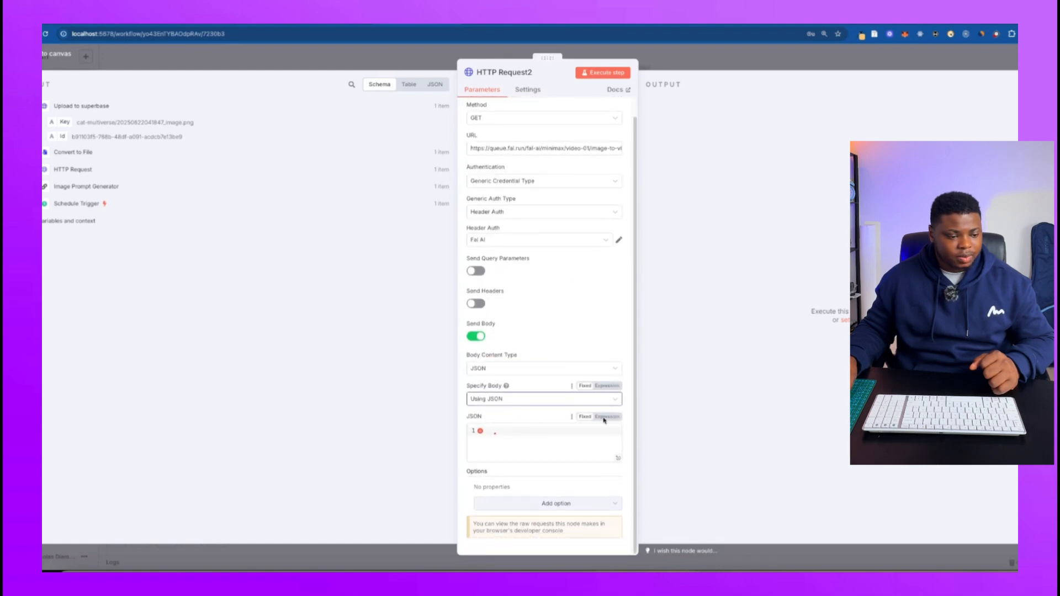
left_click(607, 416)
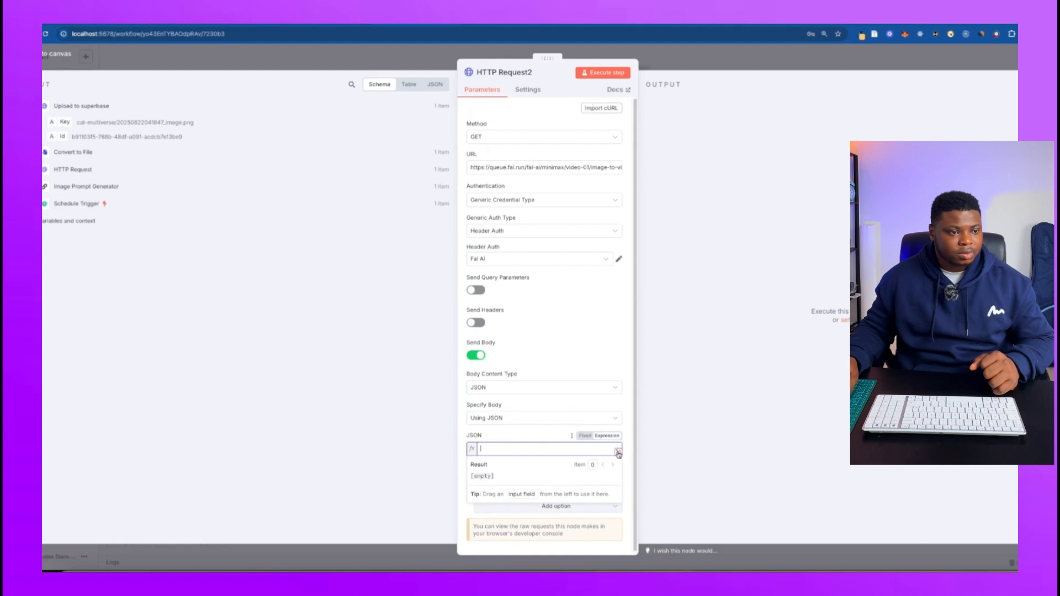
left_click(618, 453)
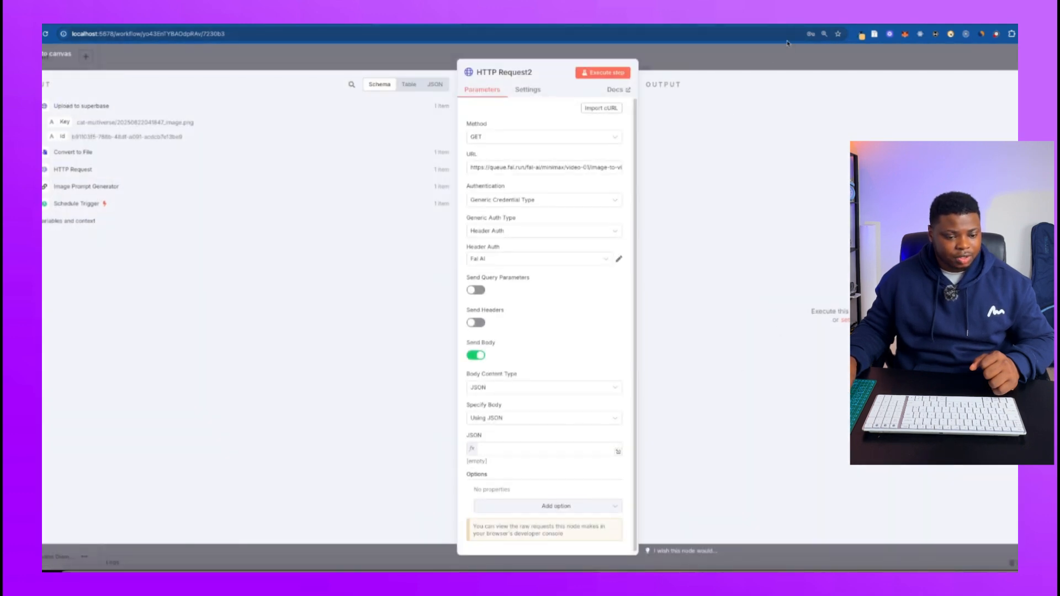
Fill HTTP Request2's JSON body with image_url as the Supabase public object URL plus {{ $json.Key }}, aspect_ratio "9:16" and prompt "[Static Camera]".
key("Escape")
double_click(818, 274)
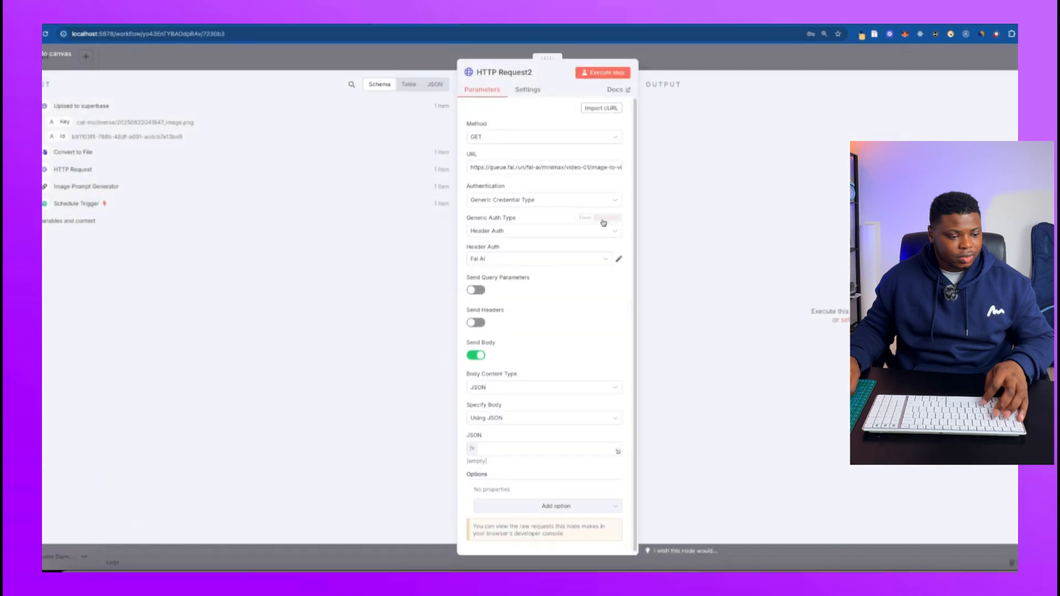
left_click(620, 450)
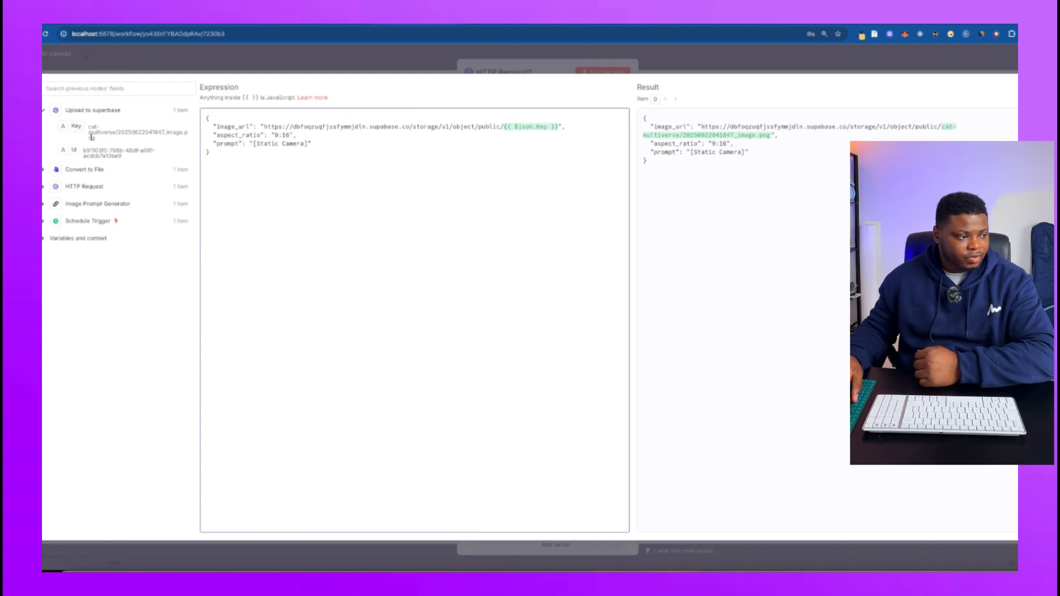
Compare the uploaded file's Key with the image_url in HTTP Request2's JSON body, check the prompt line, and close the node.
left_click_drag(94, 137, 87, 129)
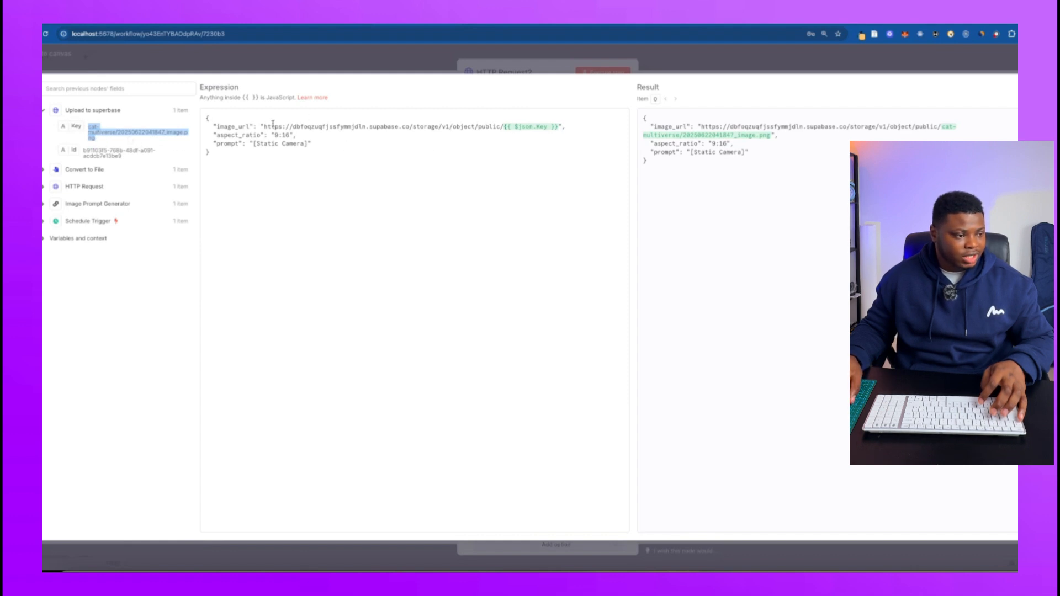
left_click_drag(263, 128, 351, 128)
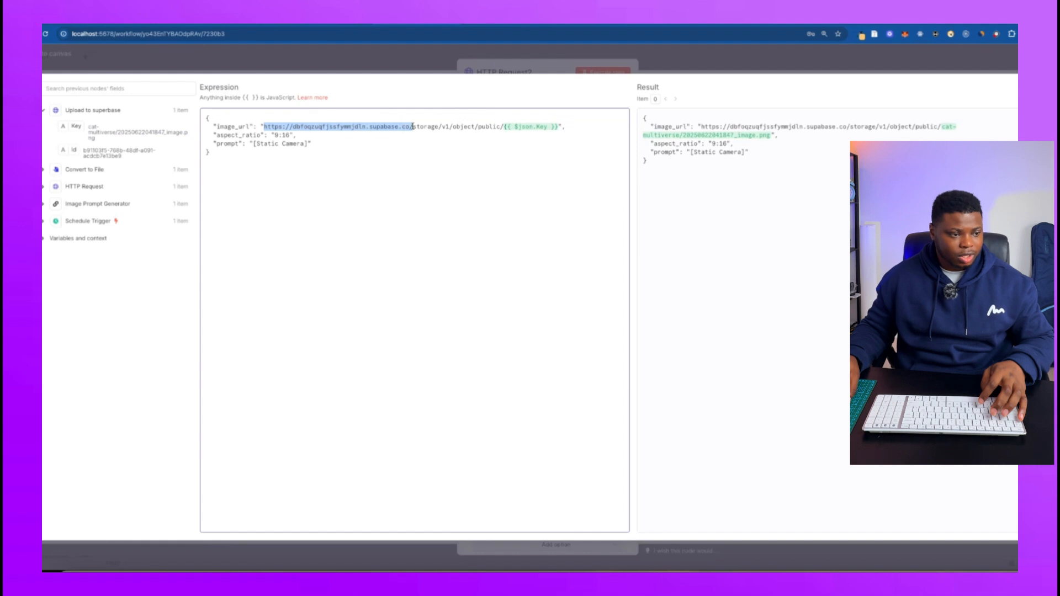
left_click_drag(504, 128, 293, 127)
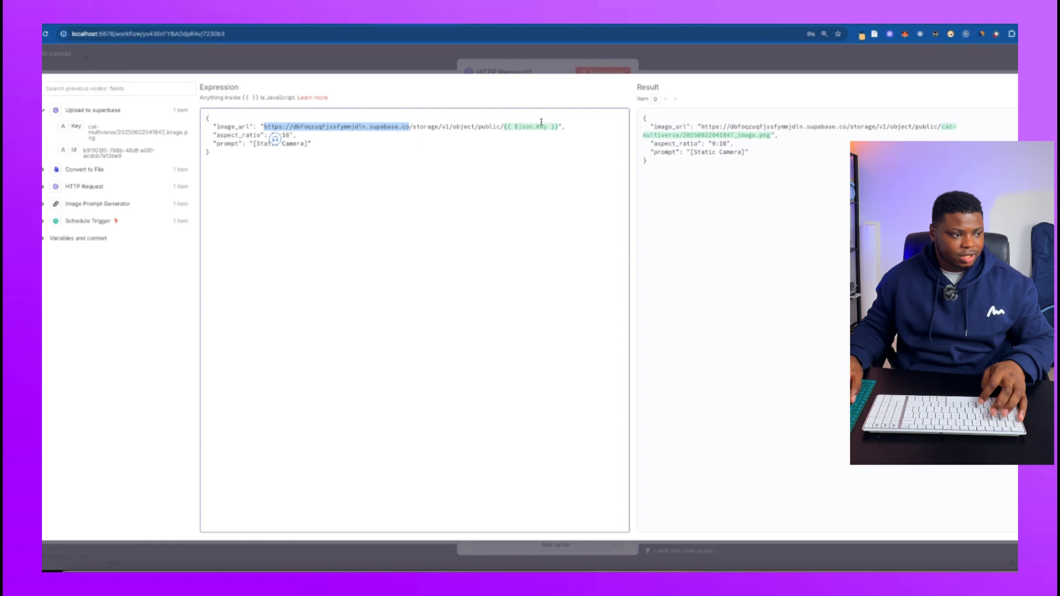
left_click(436, 149)
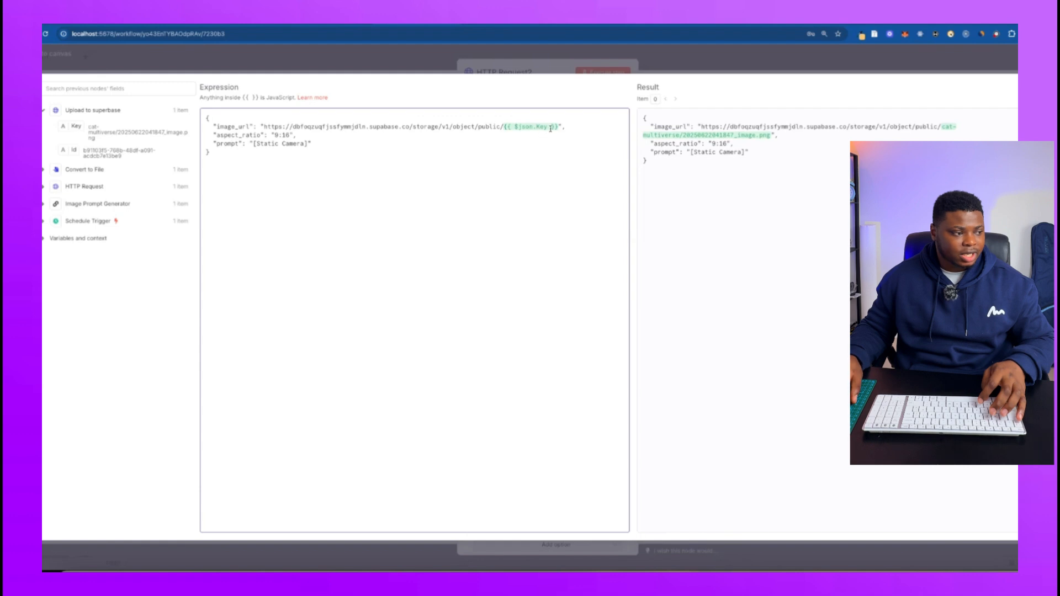
left_click(232, 144)
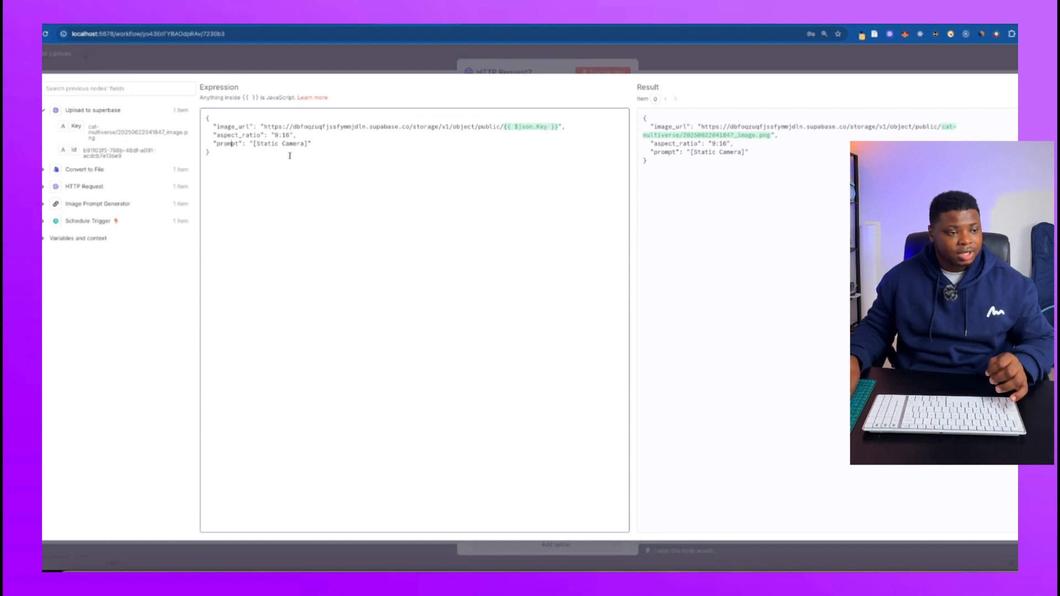
left_click(677, 53)
left_click(669, 57)
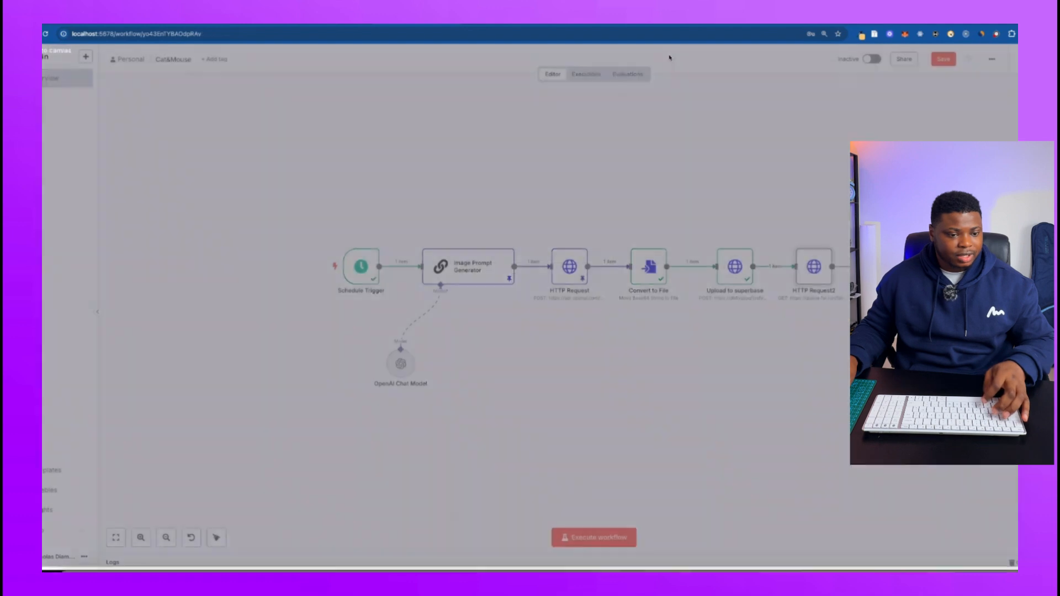
Pin the output data of the Upload to superbase node and execute the HTTP Request2 node.
scroll(689, 230, "right", 5)
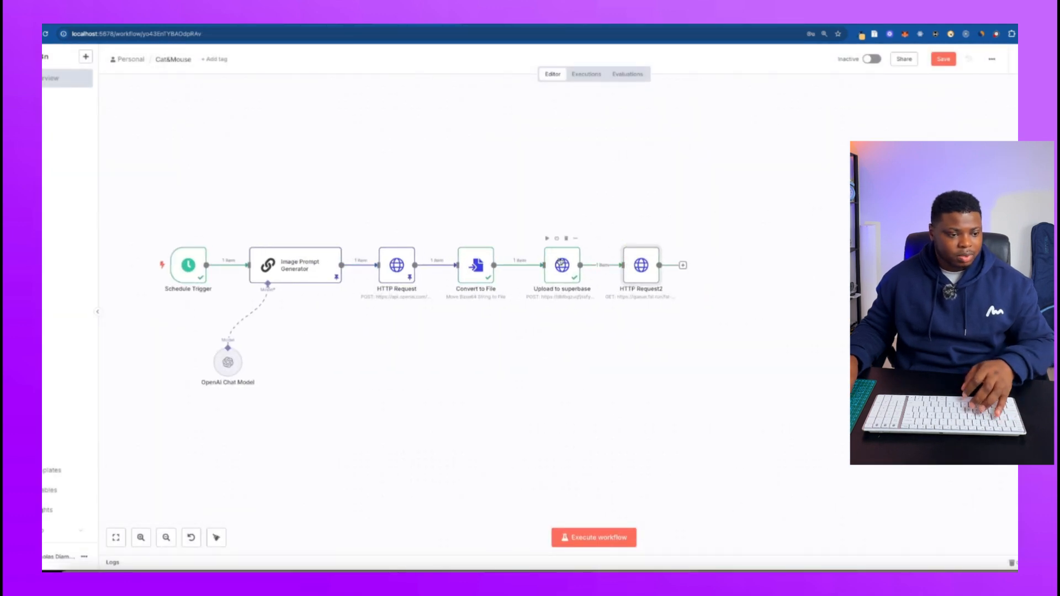
left_click(575, 238)
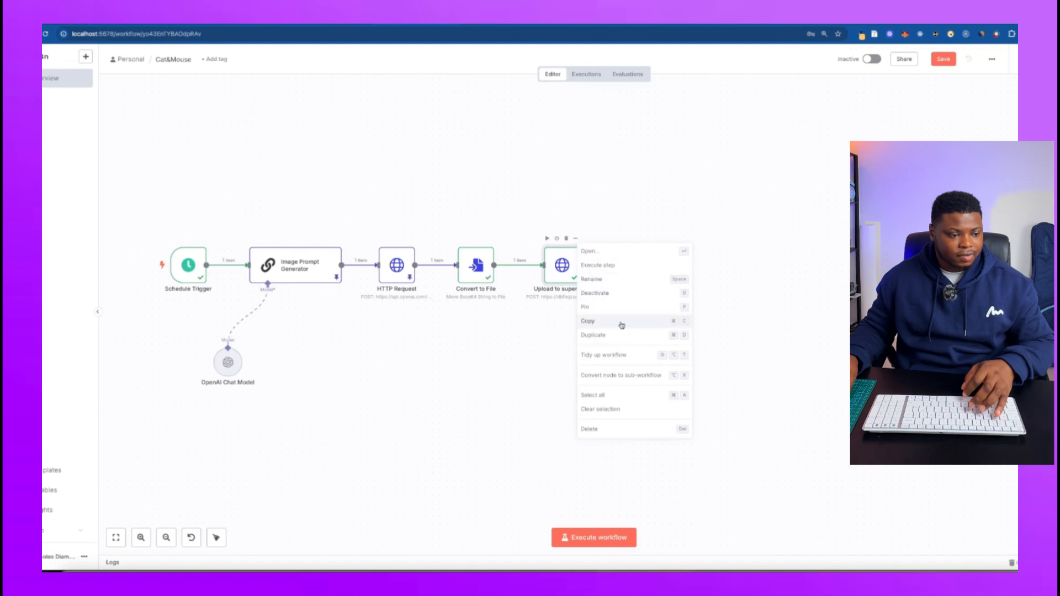
left_click(620, 319)
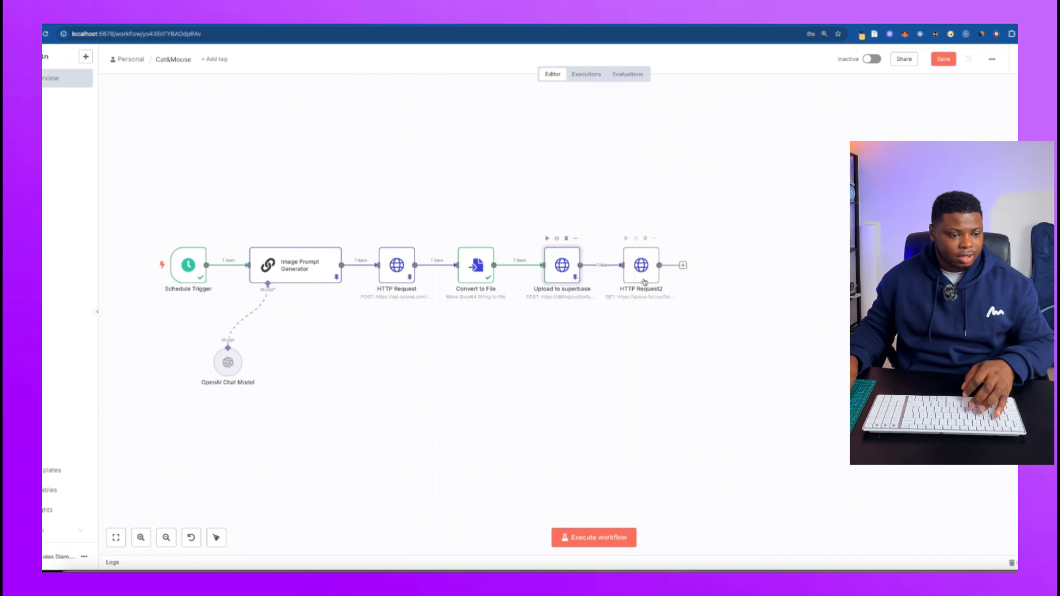
left_click(628, 239)
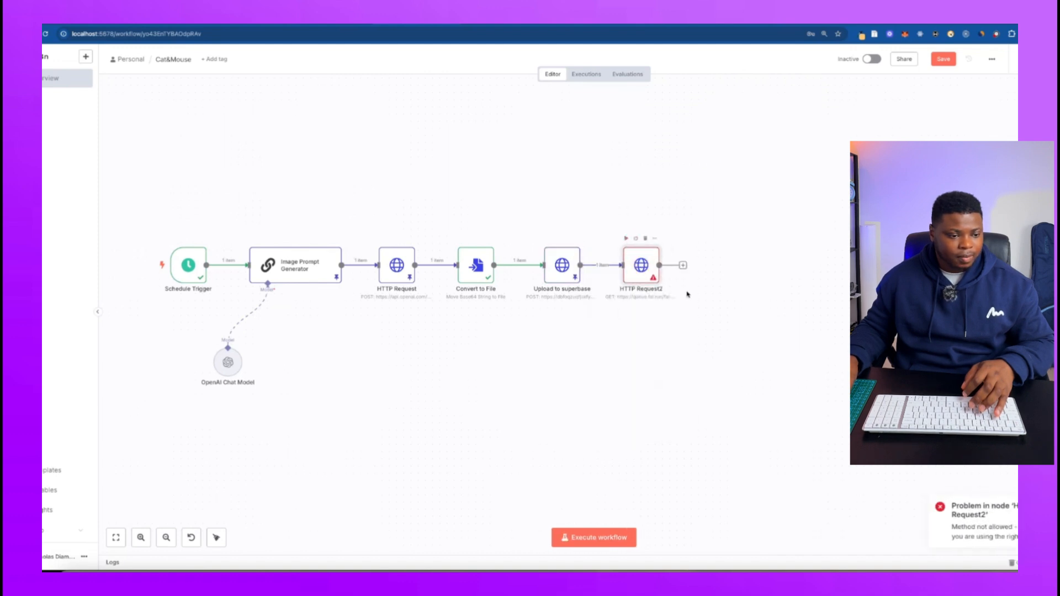
Set HTTP Request2's method to POST and execute the step again.
key("Return")
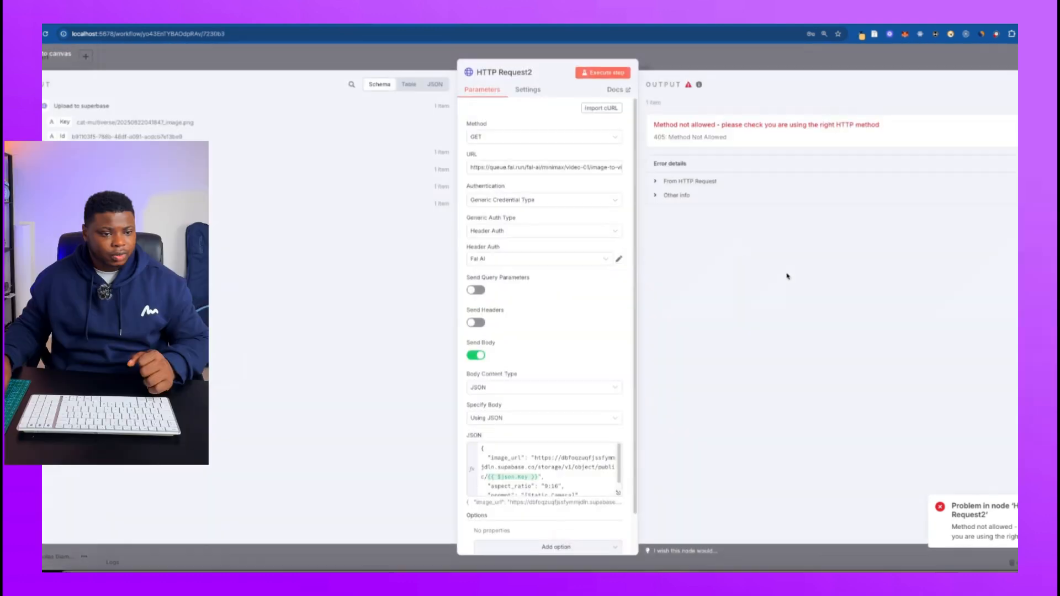
left_click(544, 137)
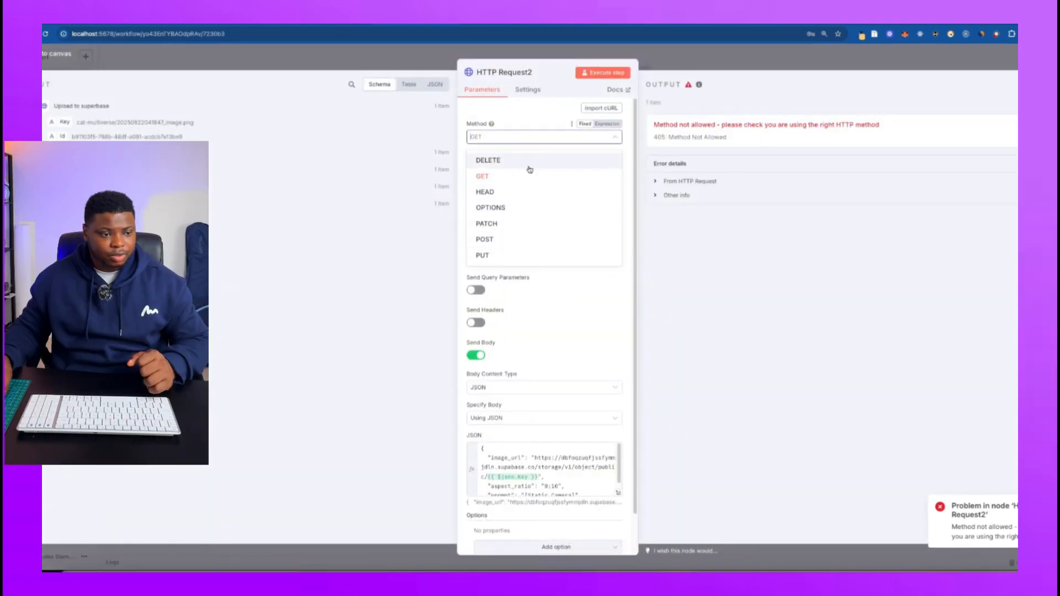
left_click(484, 240)
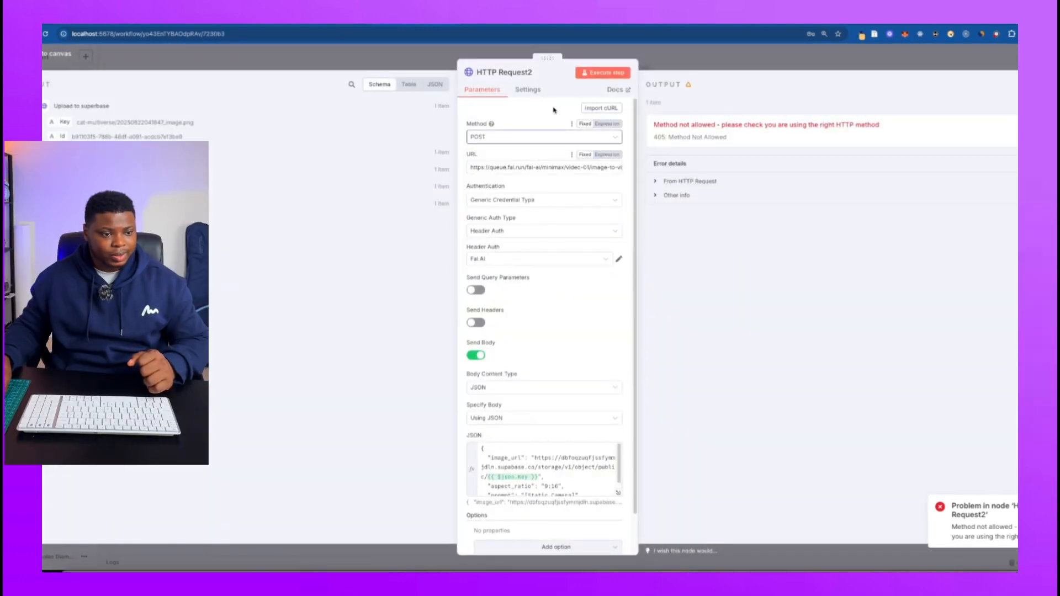
left_click(603, 72)
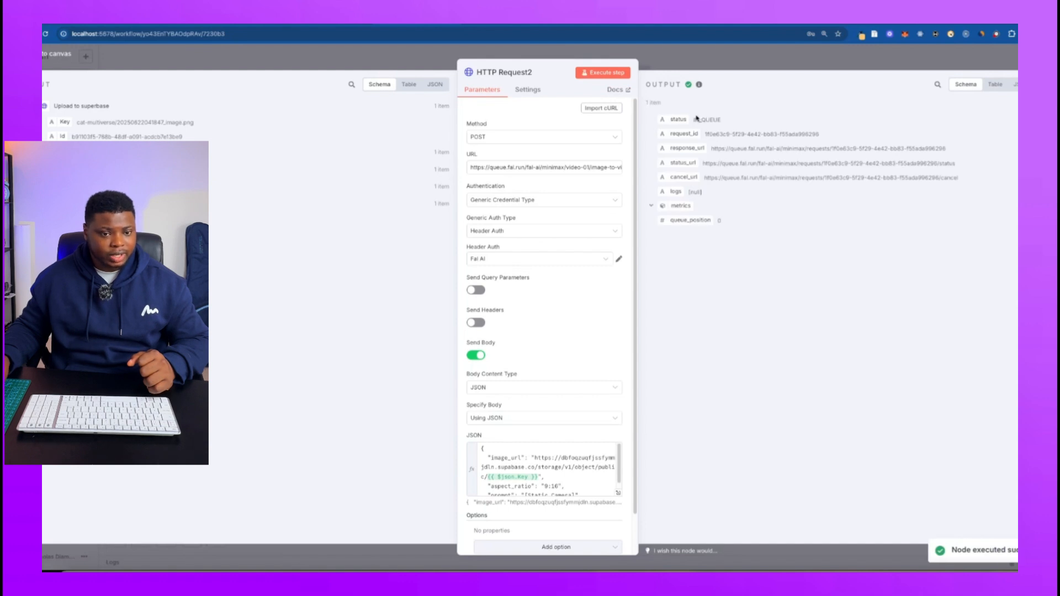
Examine HTTP Request2's output as a table and as JSON, checking the status, request_id, response, status and cancel URLs, and logs.
left_click_drag(695, 119, 747, 120)
left_click(995, 84)
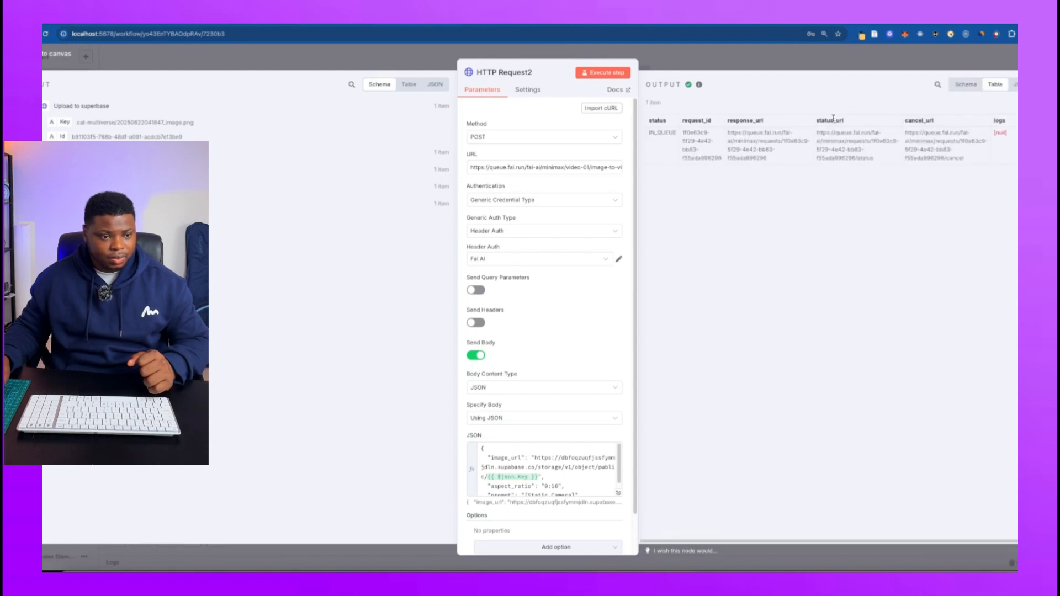
left_click(1013, 85)
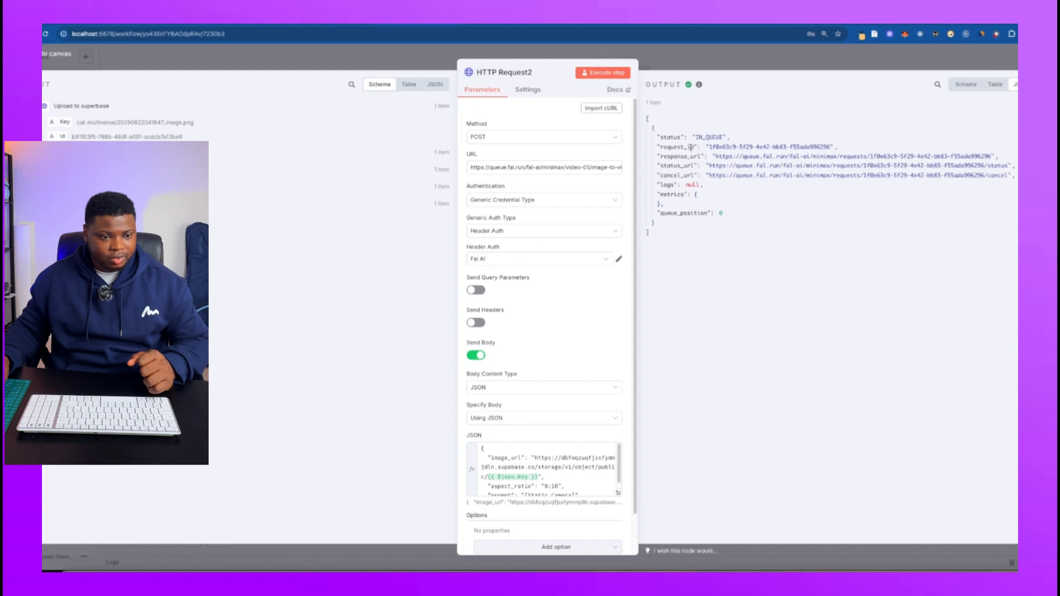
left_click_drag(835, 145, 709, 147)
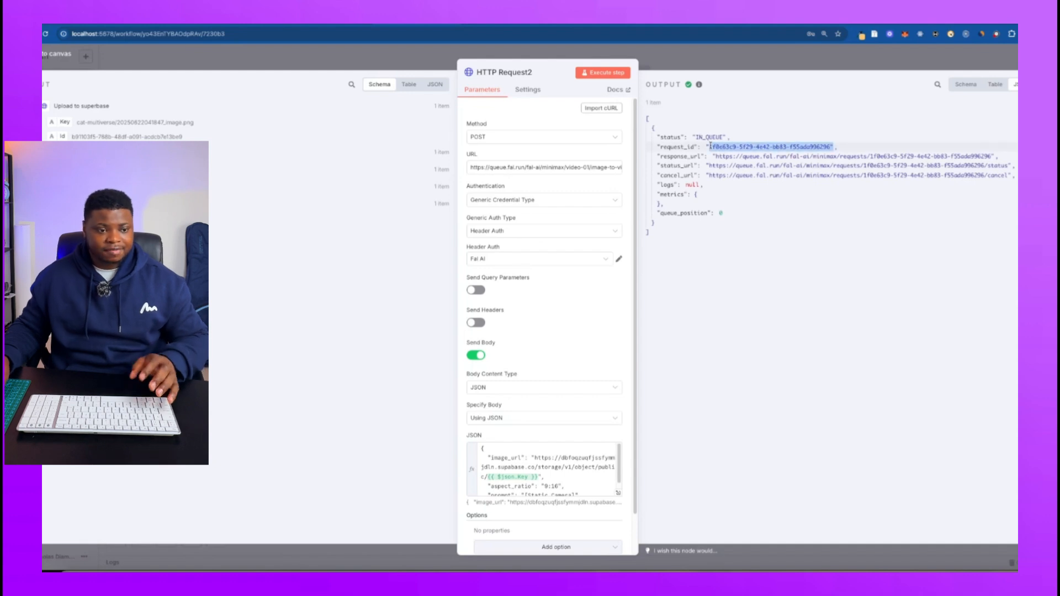
left_click(752, 165)
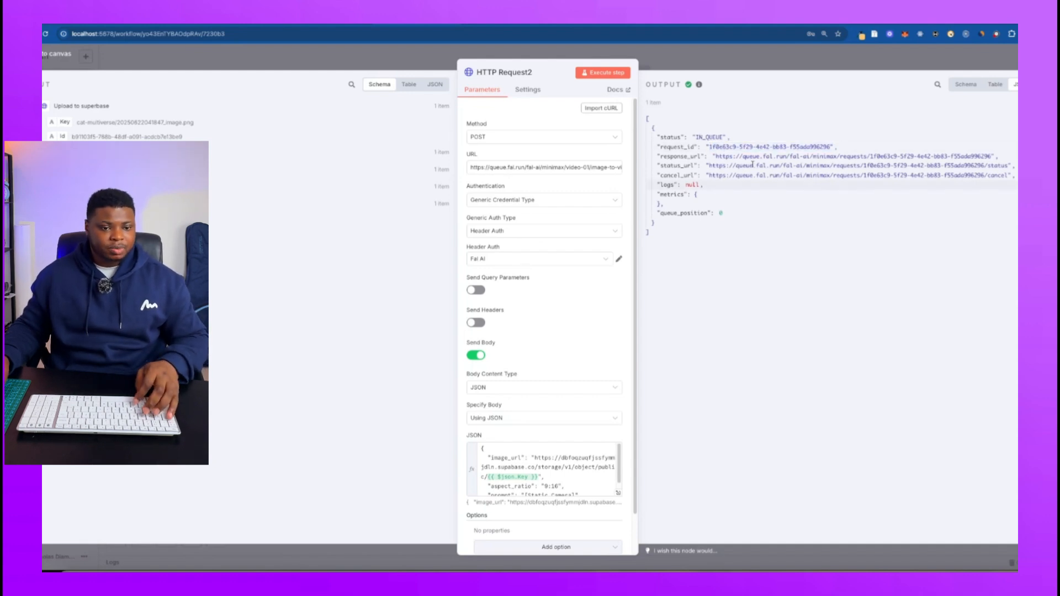
left_click_drag(712, 157, 994, 158)
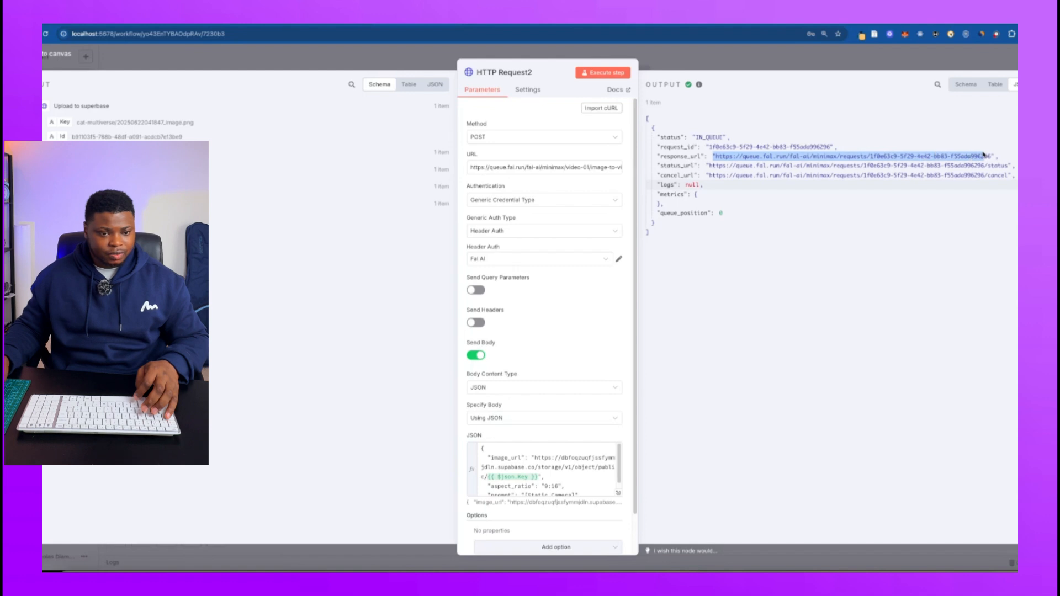
left_click_drag(706, 166, 943, 165)
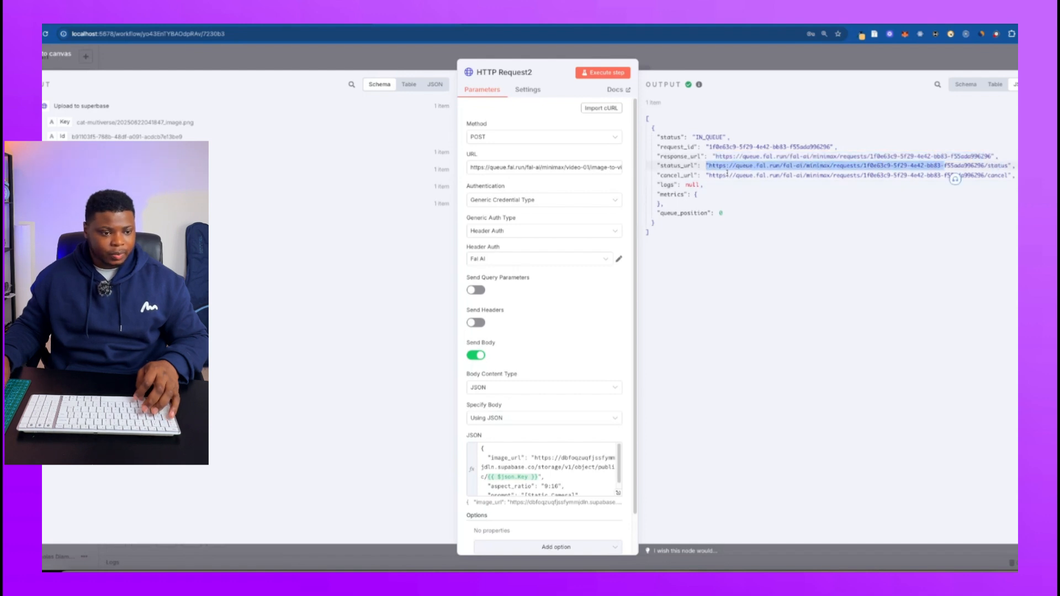
left_click_drag(713, 175, 845, 176)
left_click_drag(706, 187, 685, 187)
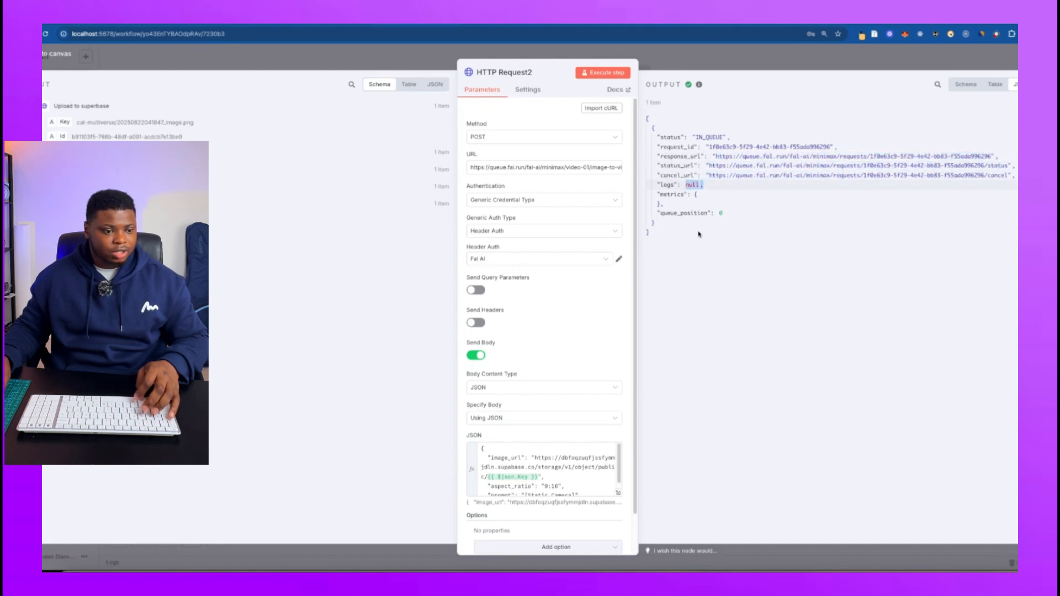
left_click(749, 65)
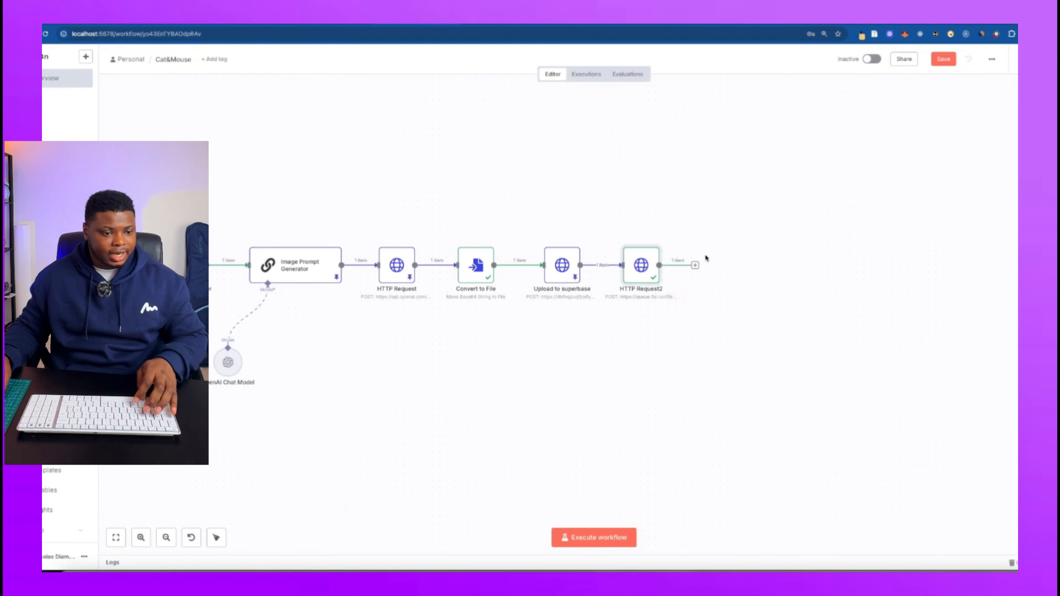
Pin the output data of the HTTP Request2 node.
scroll(690, 287, "down", 4)
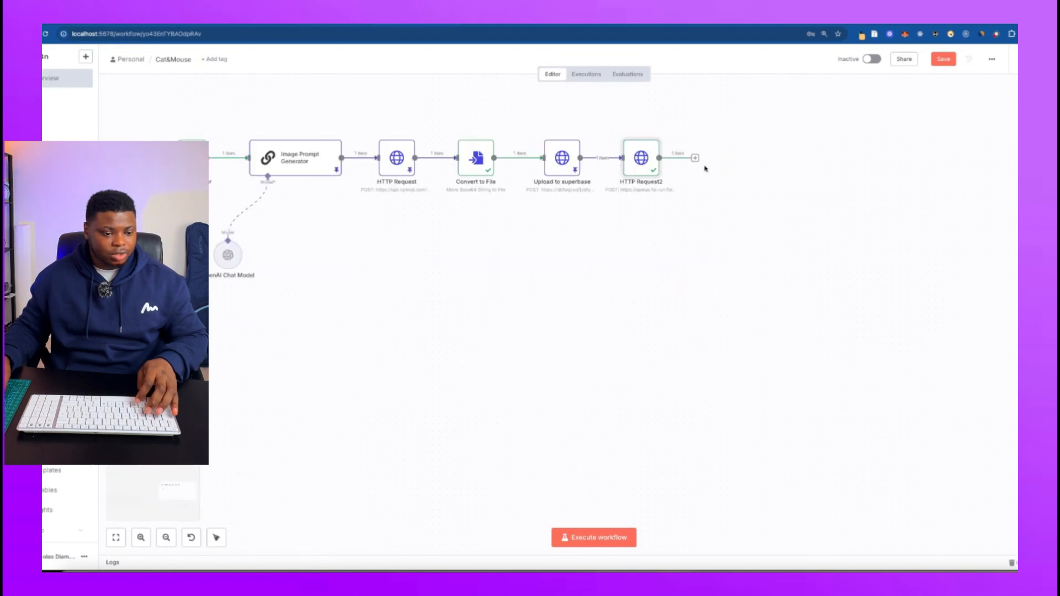
scroll(699, 159, "up", 4)
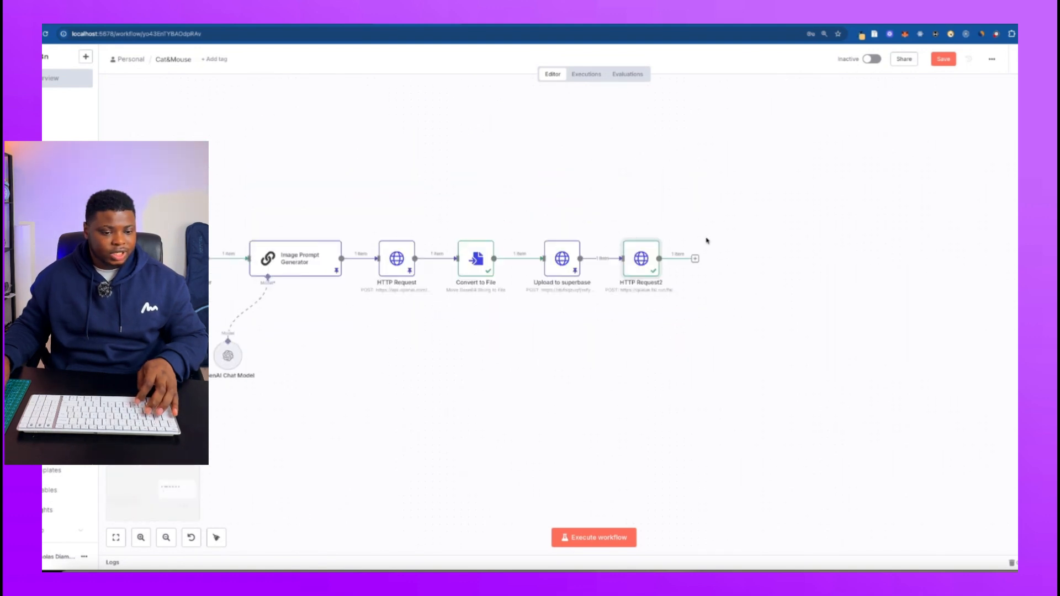
scroll(701, 181, "left", 3)
scroll(701, 181, "up", 2)
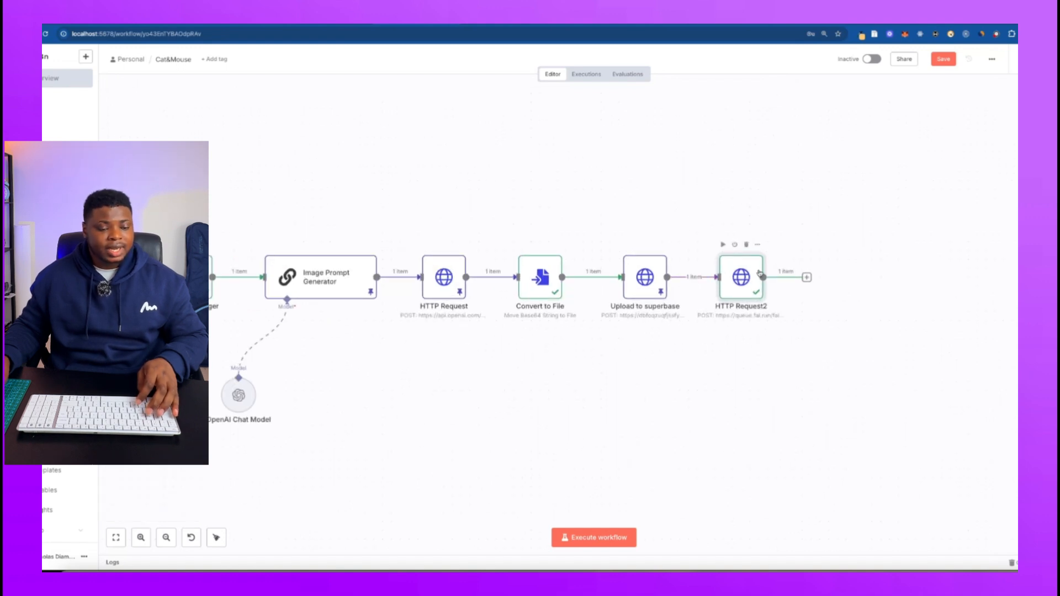
left_click(807, 278)
left_click(748, 277)
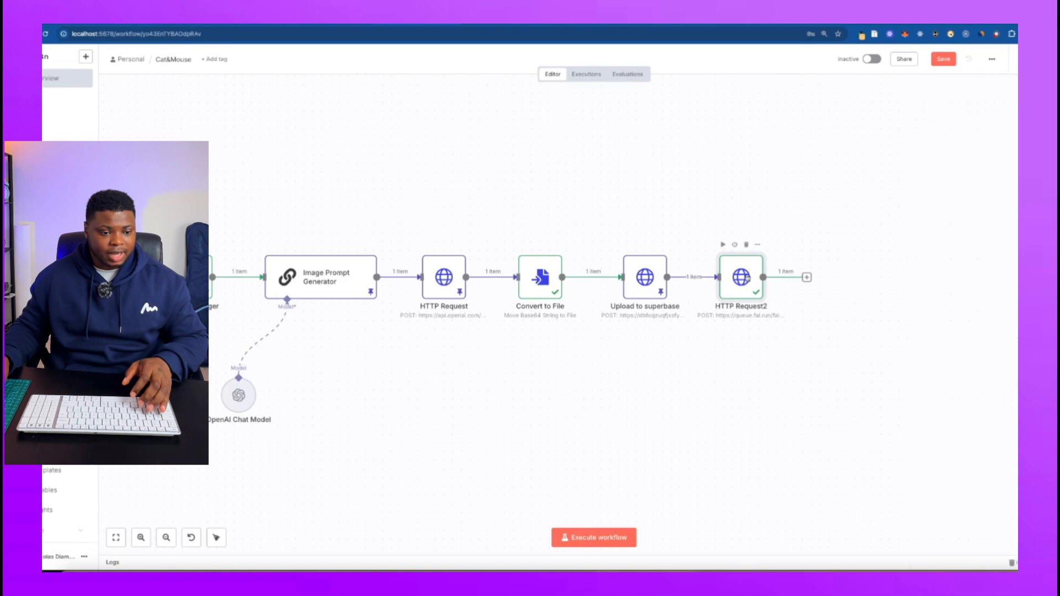
right_click(748, 275)
left_click(762, 343)
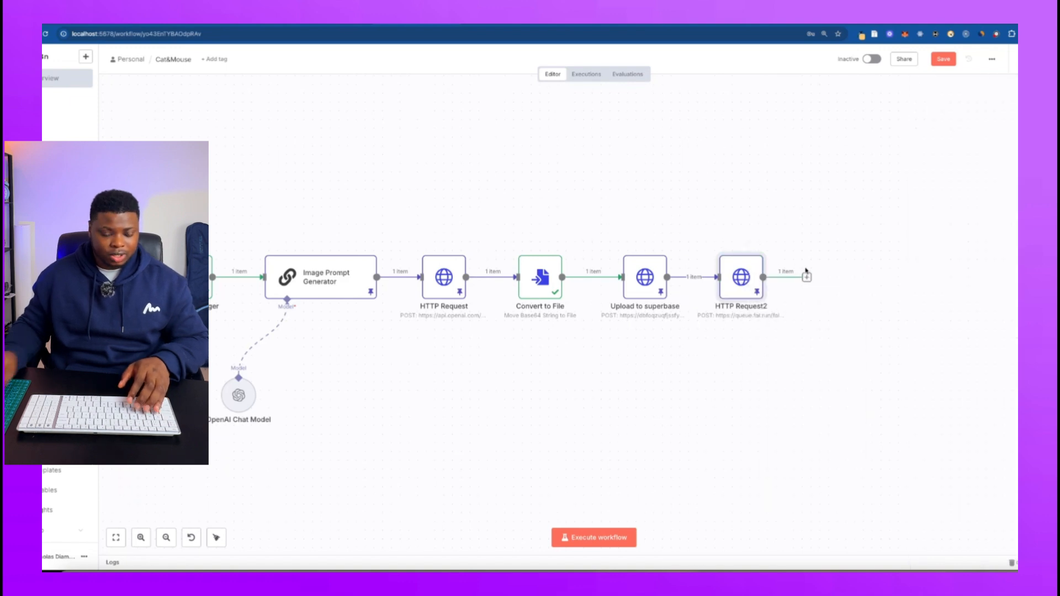
Add a Wait node after HTTP Request2 that resumes after a time interval of 5 minutes, and execute it.
left_click(807, 277)
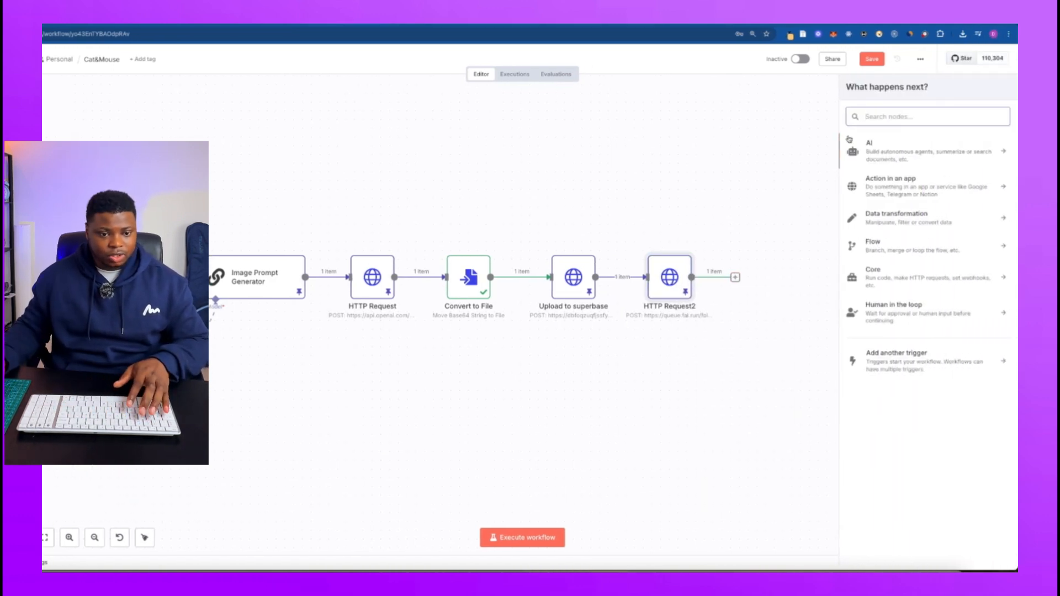
type("wait")
key("Return")
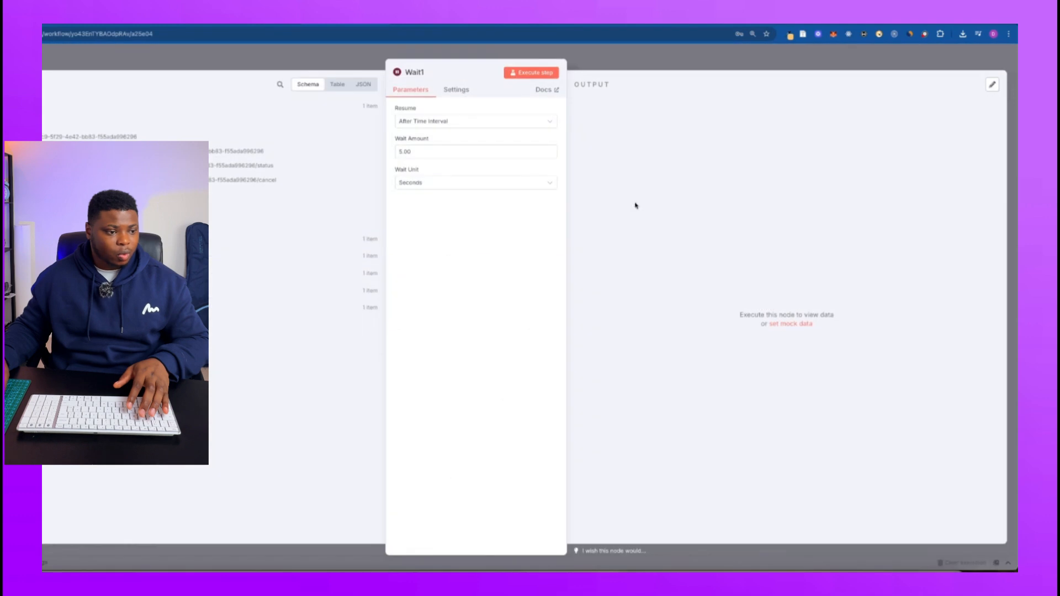
left_click(423, 182)
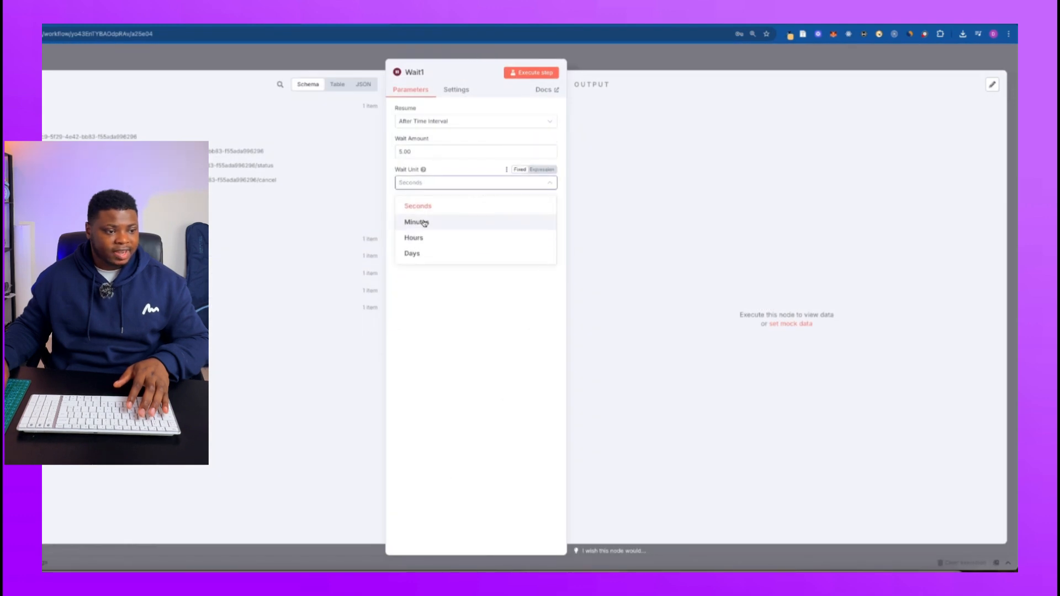
left_click(424, 223)
left_click(435, 183)
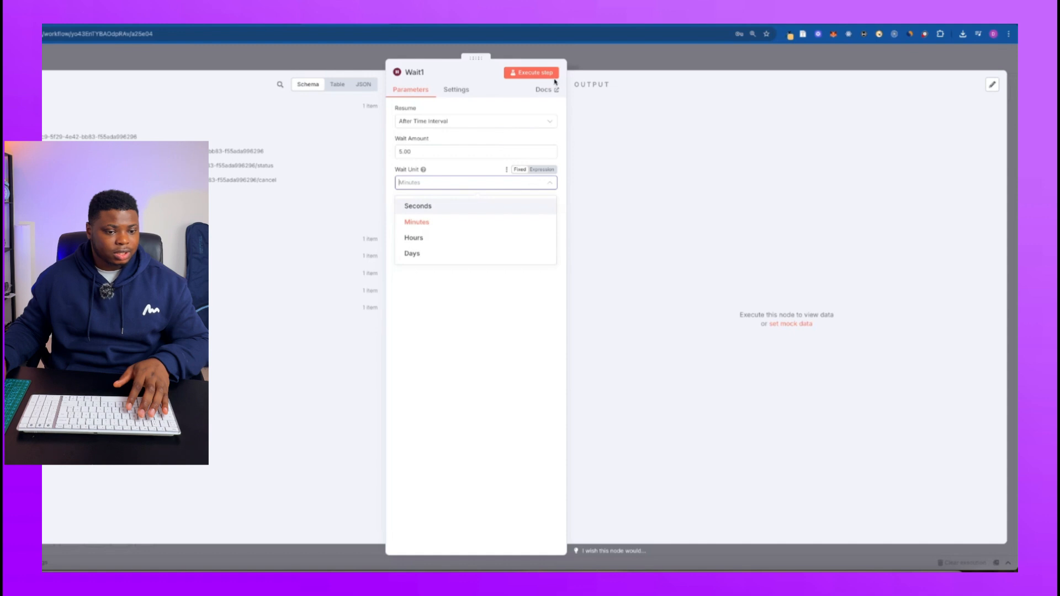
key("Escape")
key("Escape")
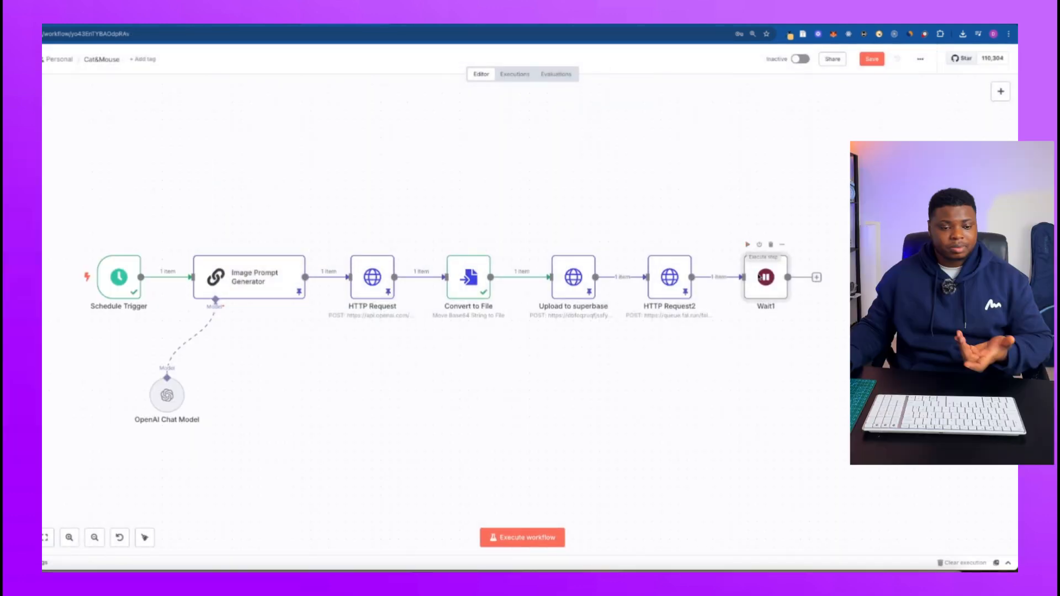
left_click(749, 245)
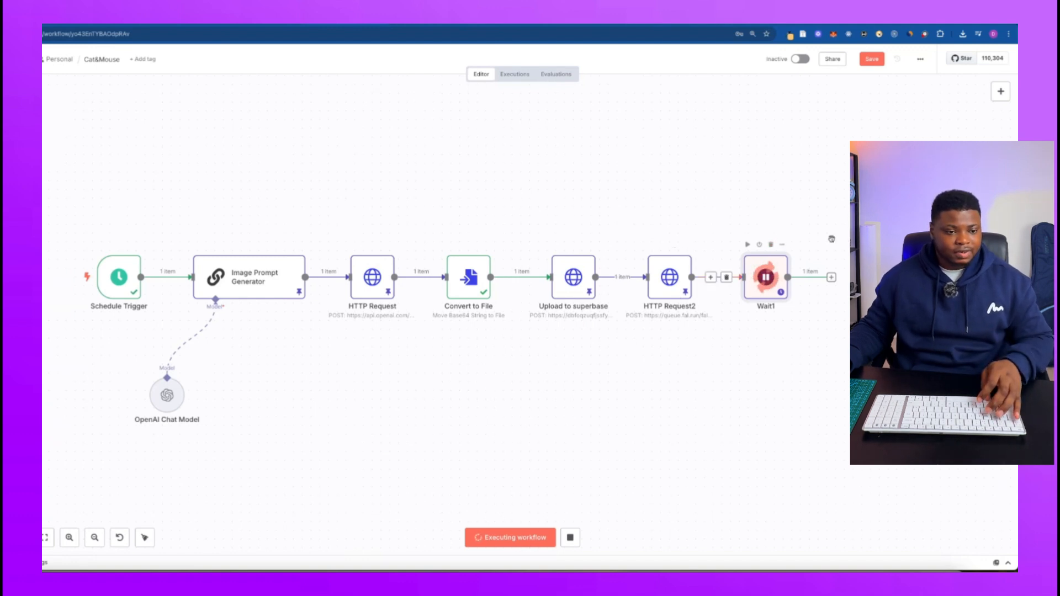
Add an HTTP Request node after the Wait1 node.
scroll(722, 225, "right", 3)
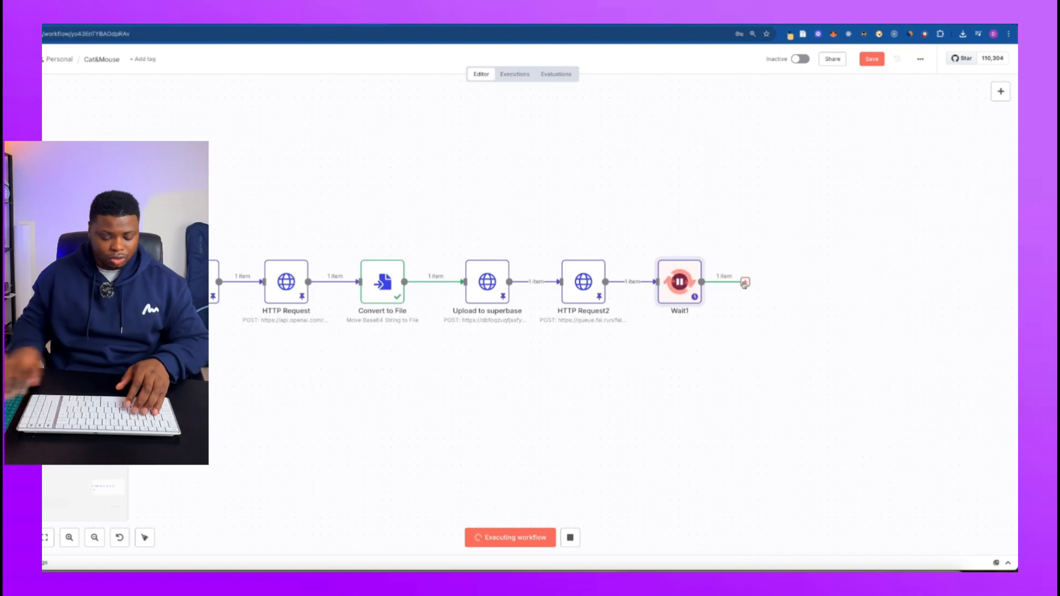
left_click(745, 282)
type("heep")
key("BackSpace")
key("BackSpace")
key("BackSpace")
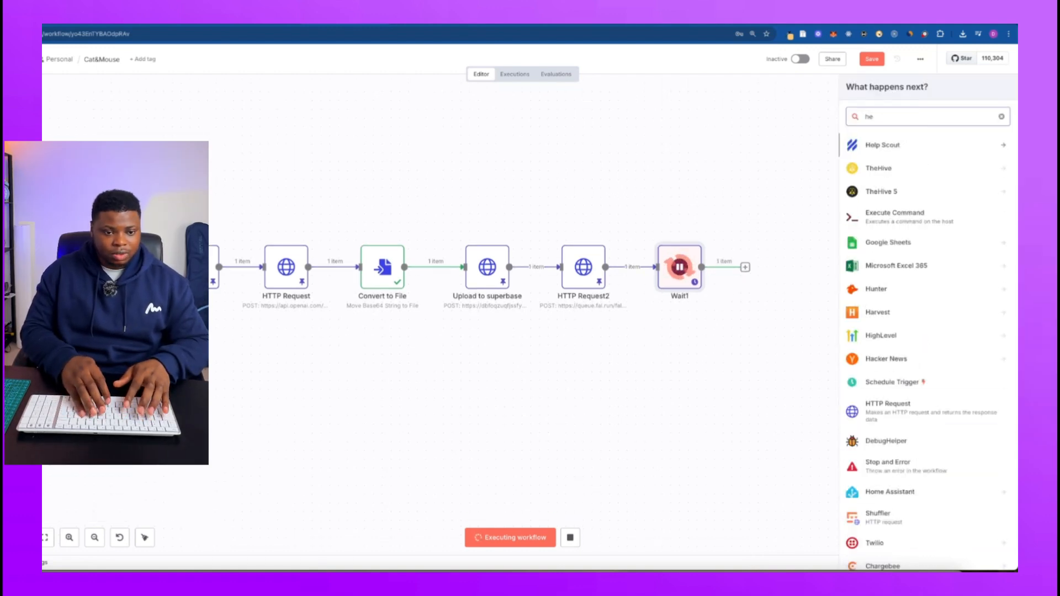
type("ttp")
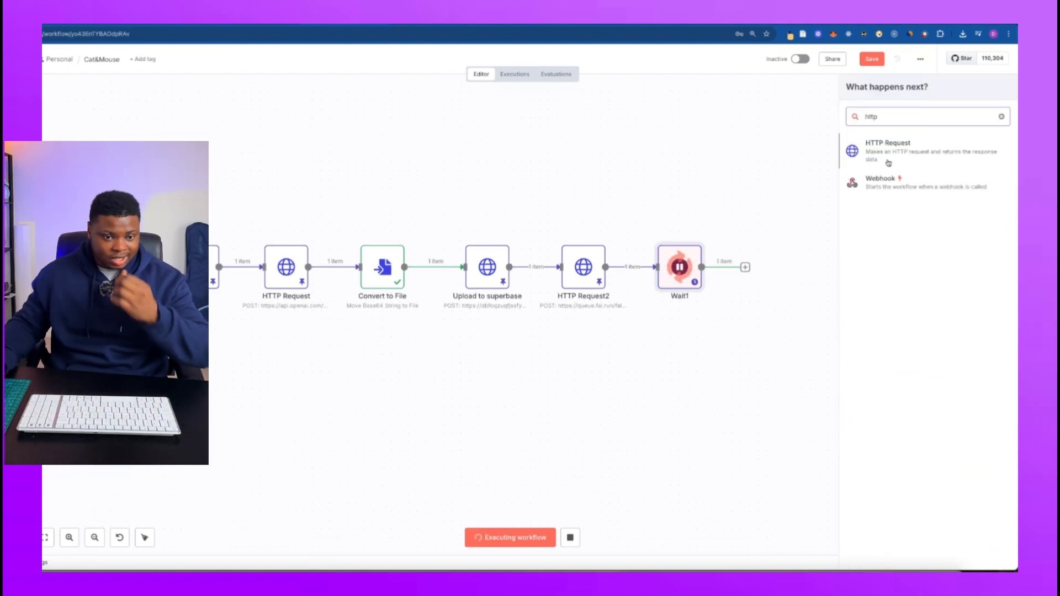
key("Return")
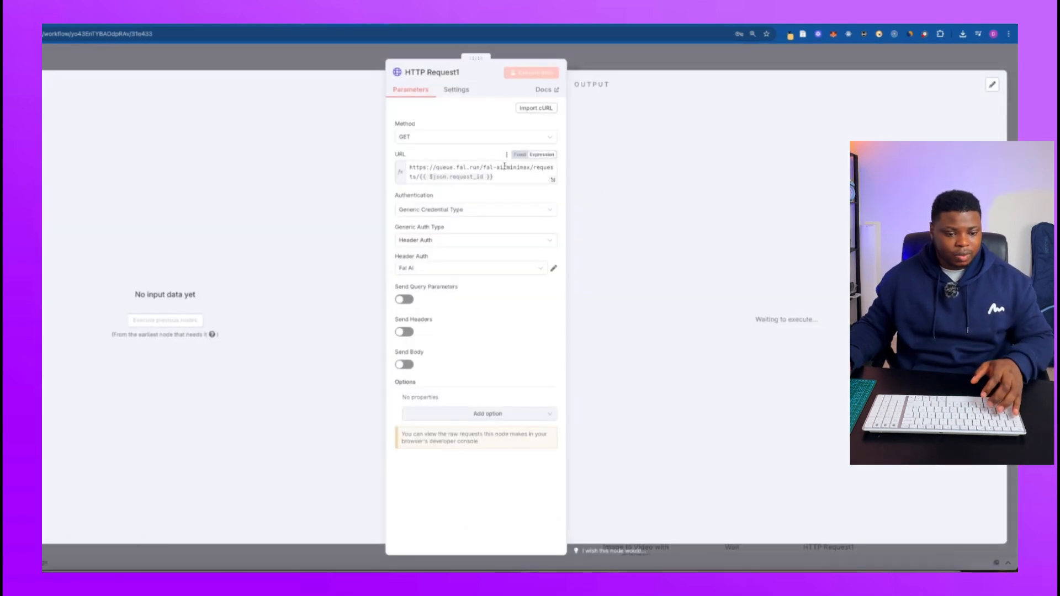
left_click_drag(504, 177, 399, 164)
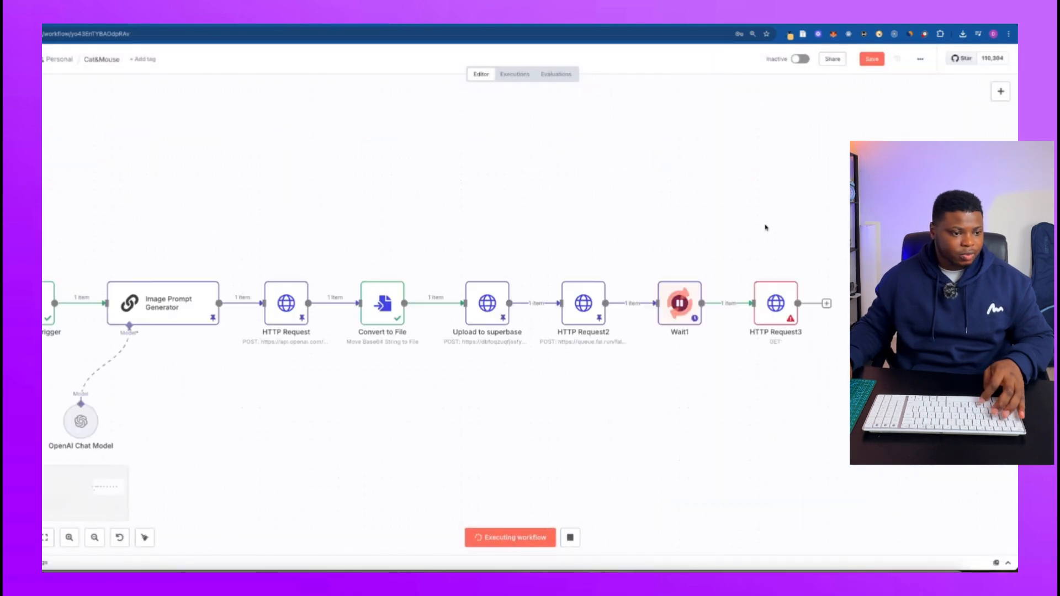
double_click(772, 369)
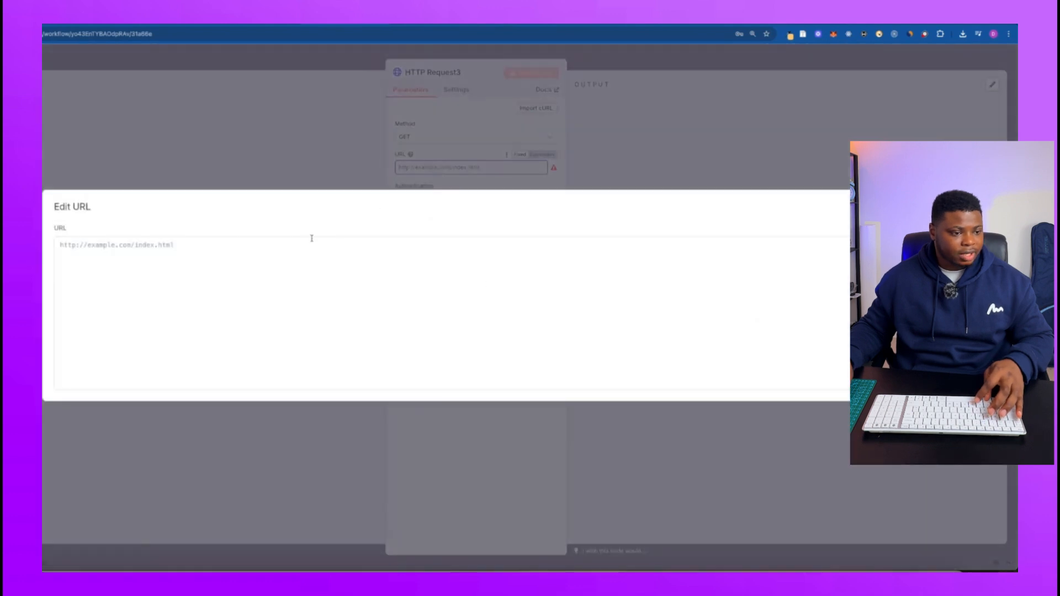
left_click(284, 260)
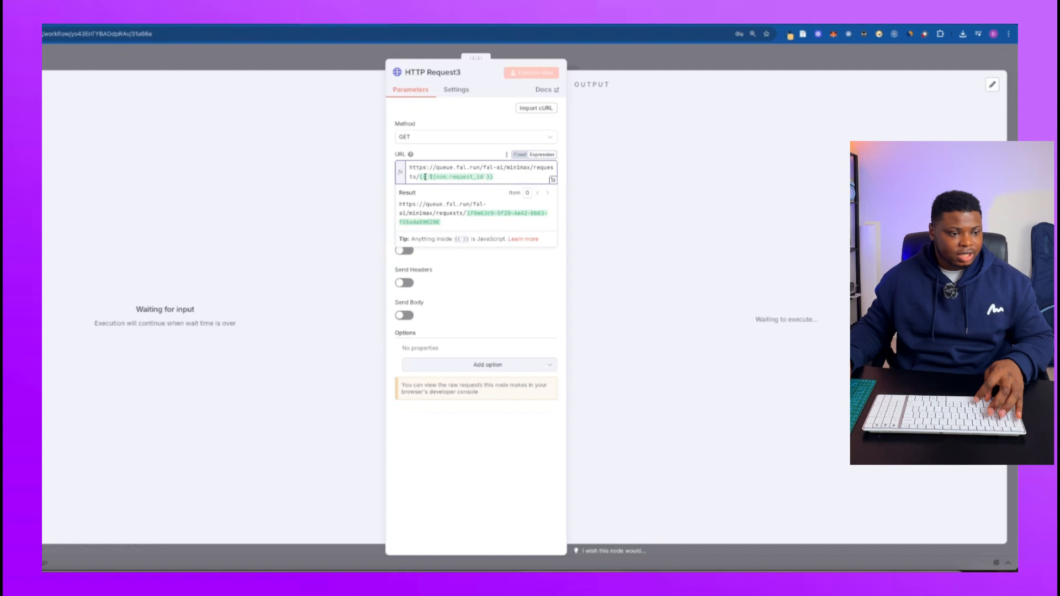
mouse_move(407, 167)
left_mouse_down()
mouse_move(491, 164)
mouse_move(416, 176)
left_mouse_up()
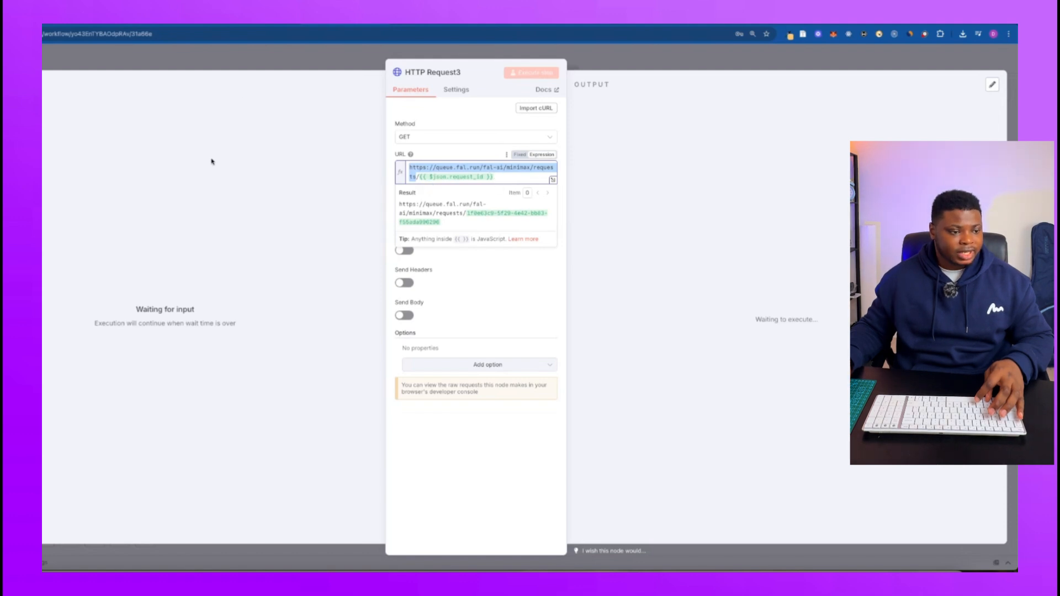
left_click(363, 116)
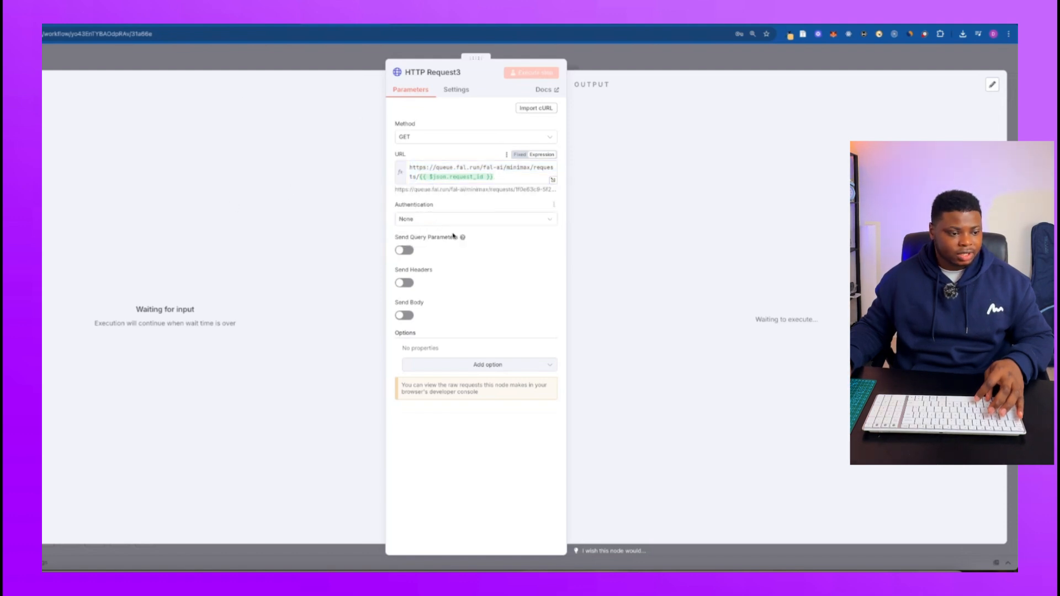
Set HTTP Request3's authentication to Generic Credential Type with Header Auth, using the Fal AI credential, and return to the canvas.
left_click(466, 219)
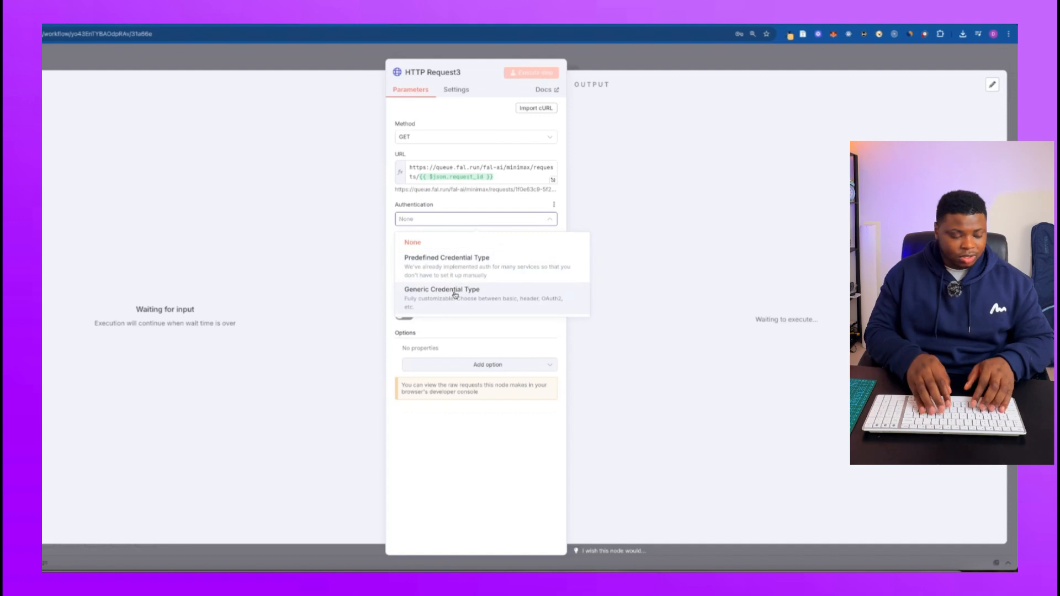
left_click(457, 292)
left_click(462, 250)
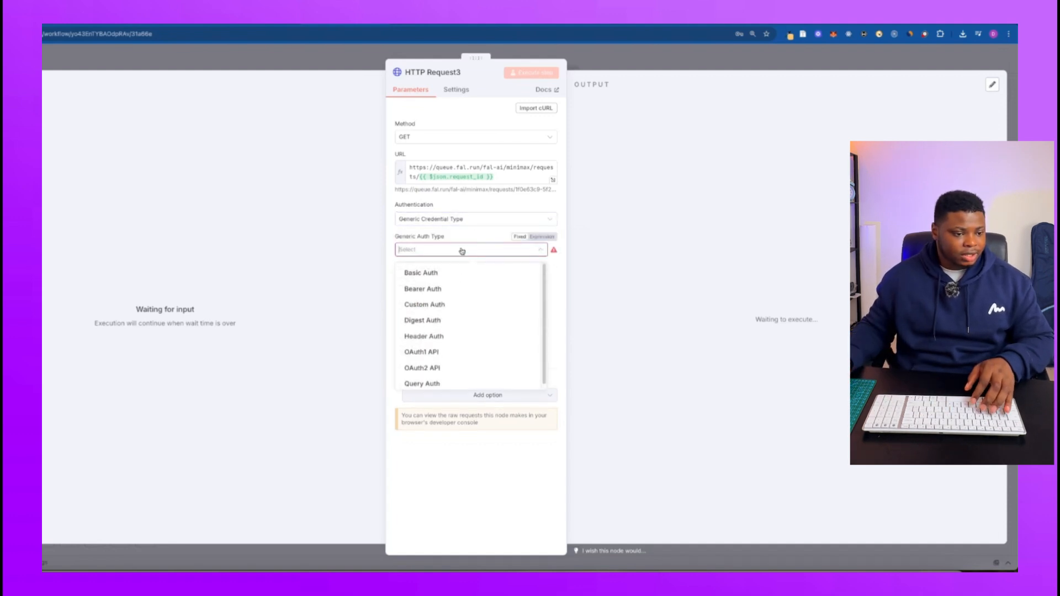
left_click(436, 336)
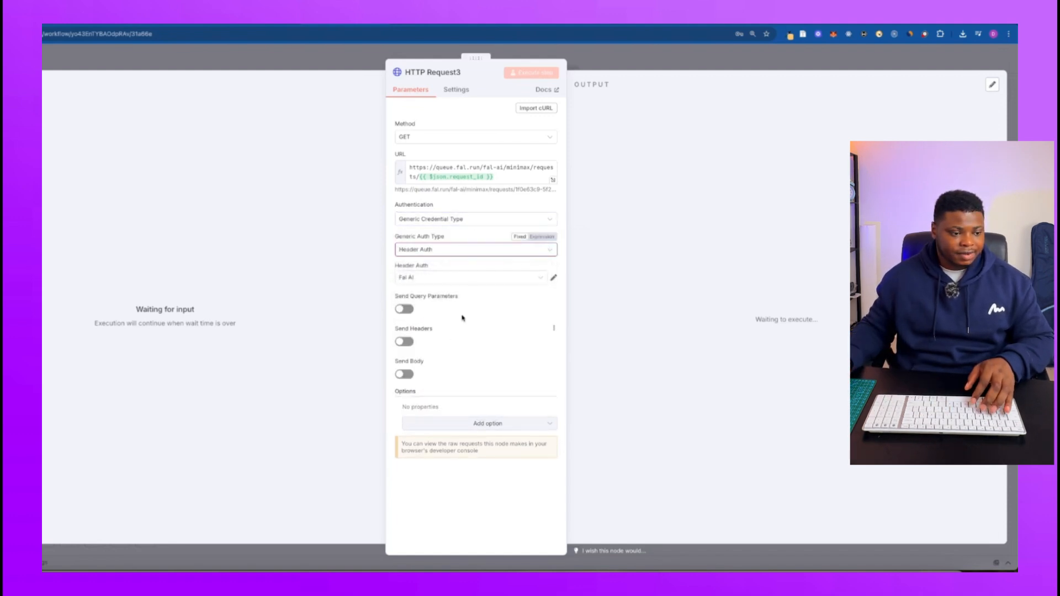
left_click(541, 280)
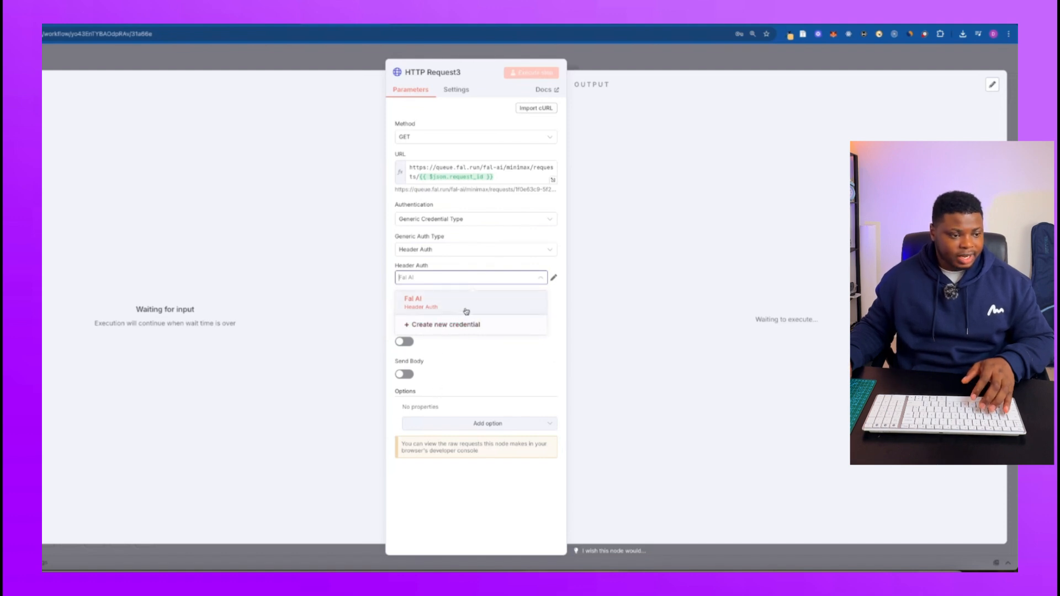
left_click(483, 303)
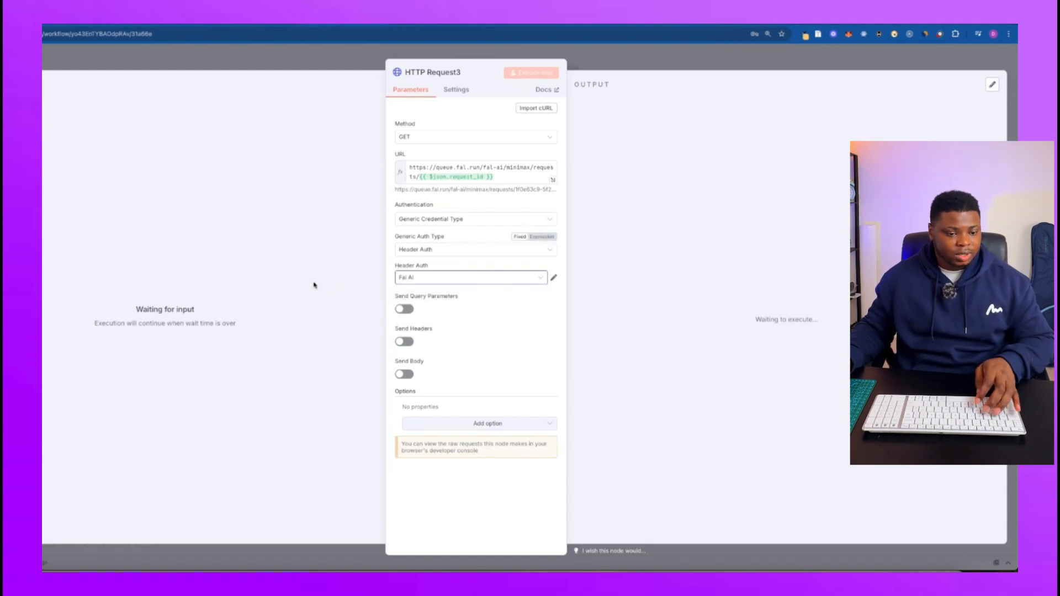
left_click(332, 67)
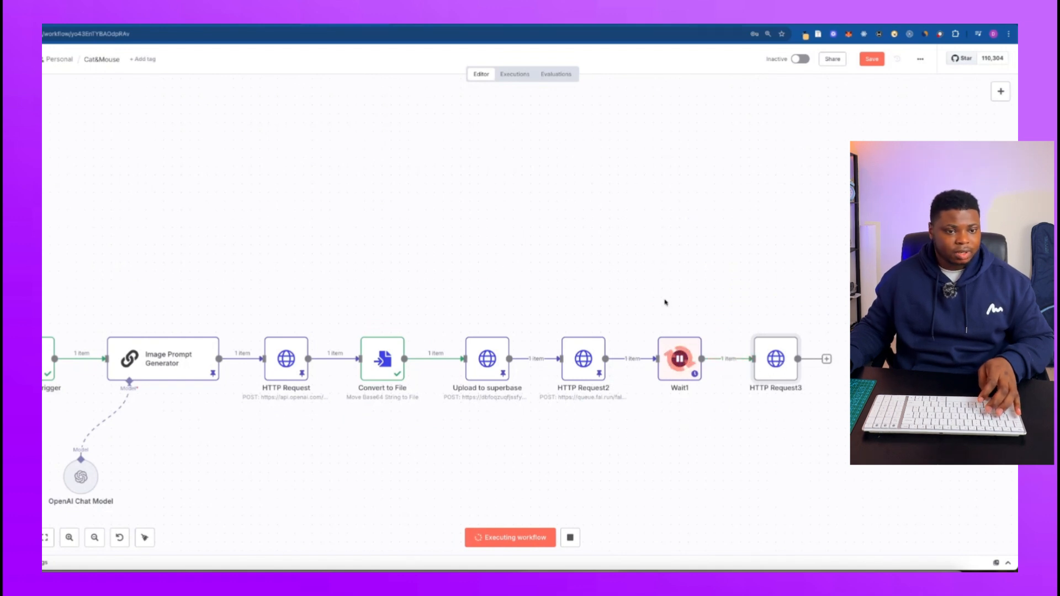
Execute the HTTP Request1 node that follows the Wait node to fetch the generated video.
scroll(568, 267, "down", 2)
scroll(568, 268, "left", 2)
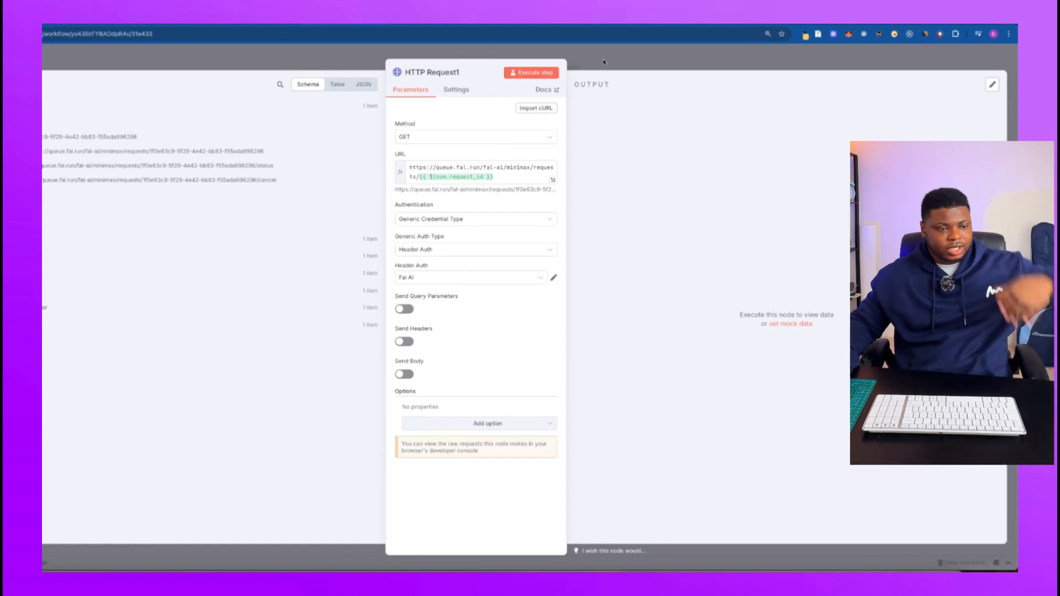
left_click(604, 62)
scroll(661, 215, "left", 5)
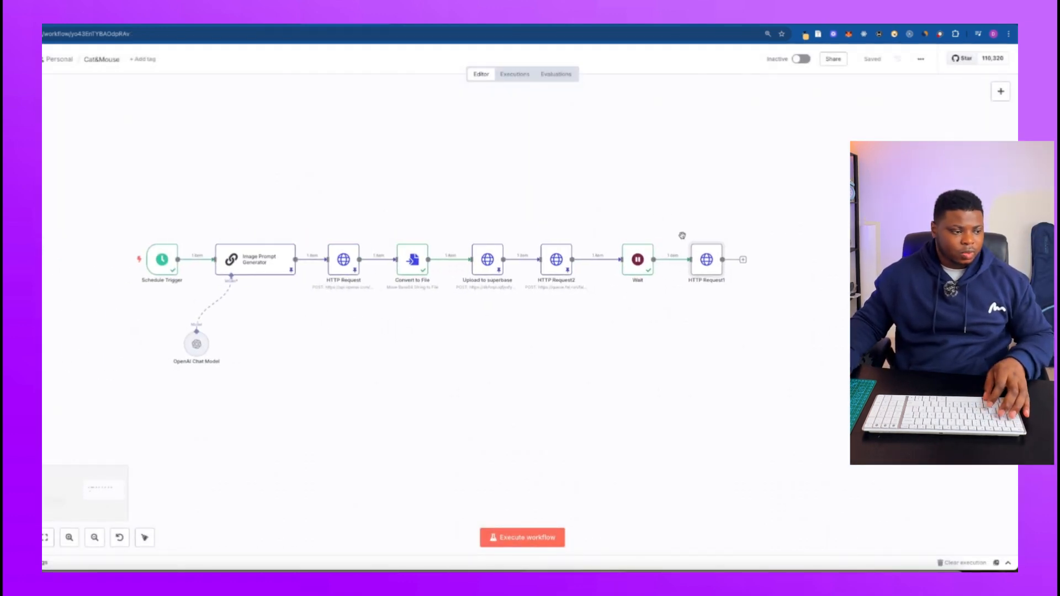
double_click(707, 259)
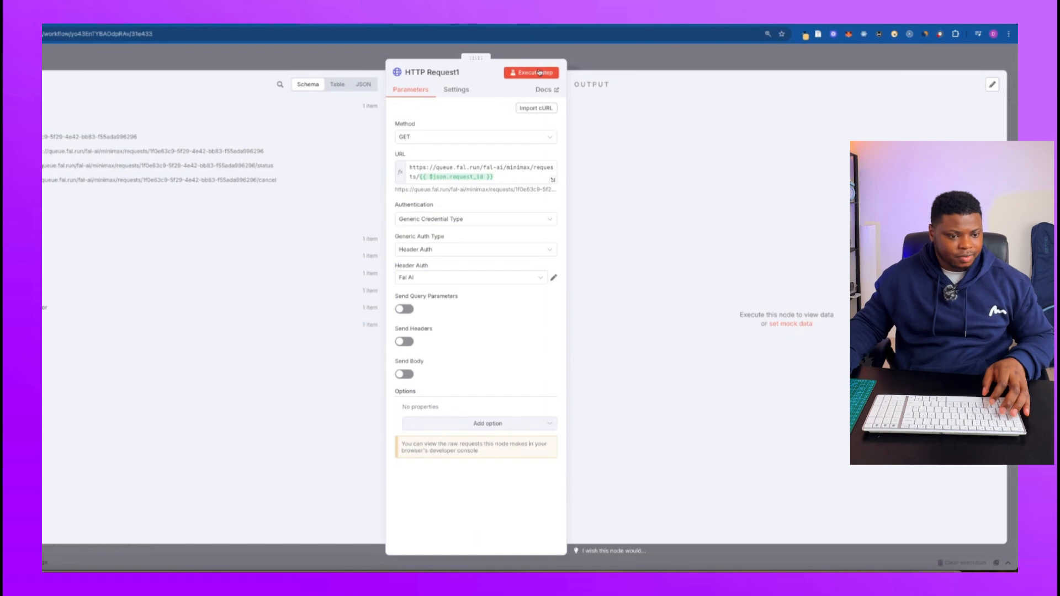
left_click(540, 72)
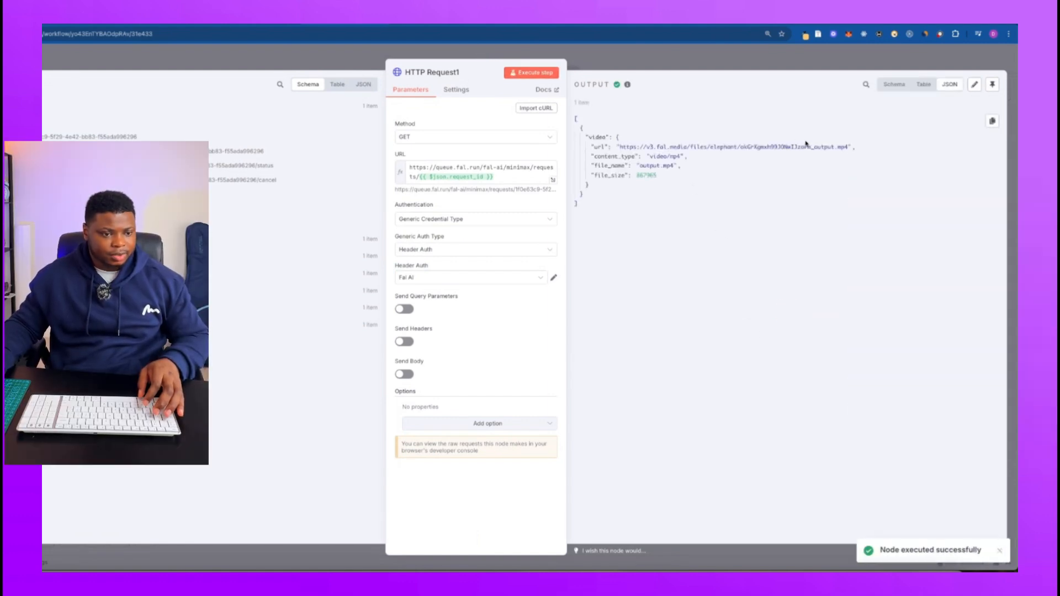
Open the video URL from HTTP Request1's output in a new browser tab and play the generated video.
left_click_drag(849, 147, 620, 148)
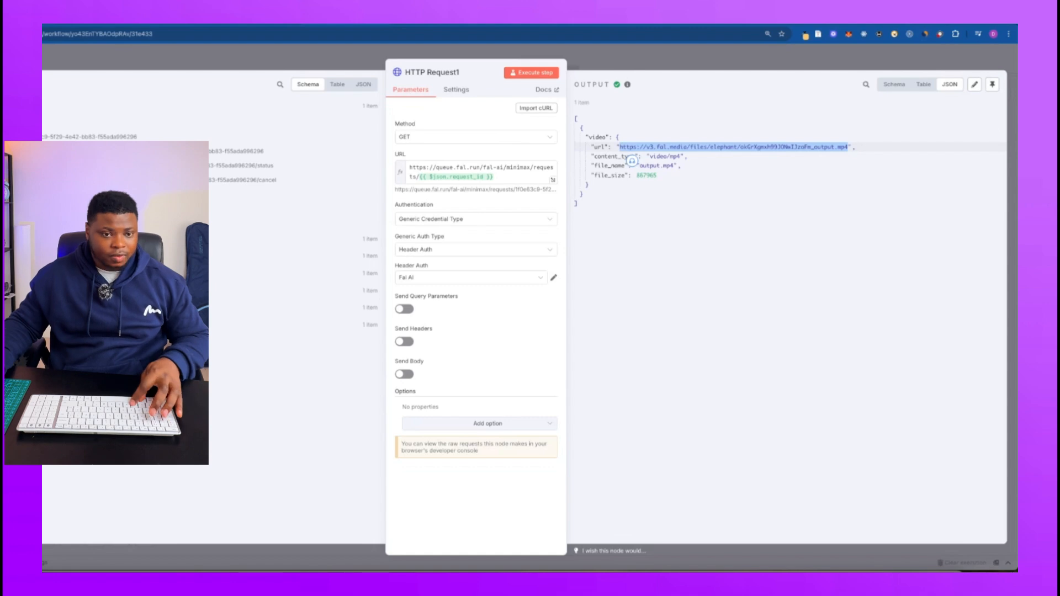
key("ctrl+c")
key("ctrl+t")
key("ctrl+v")
key("Return")
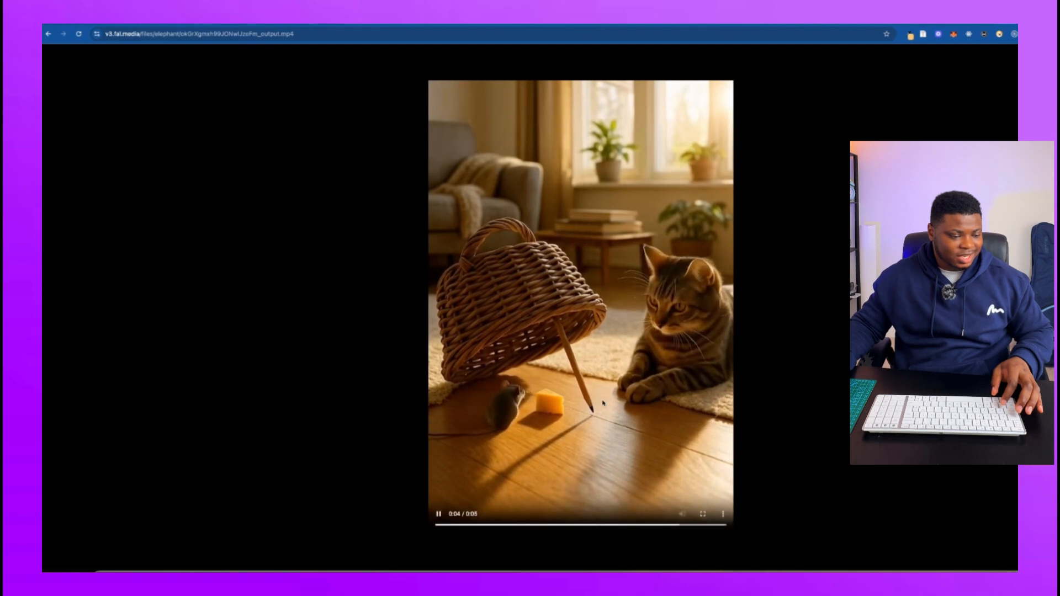
left_click(441, 514)
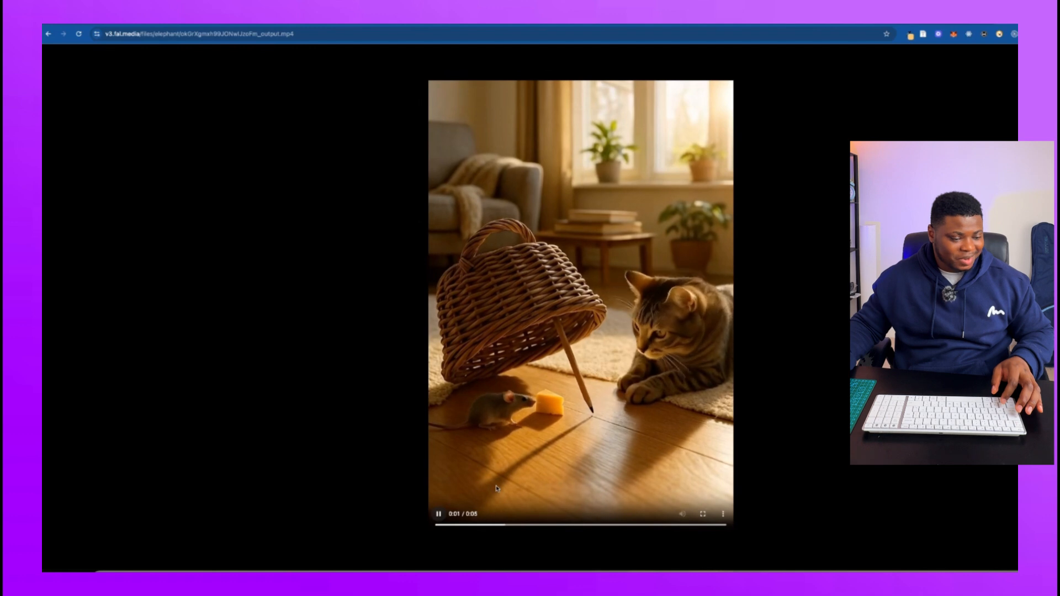